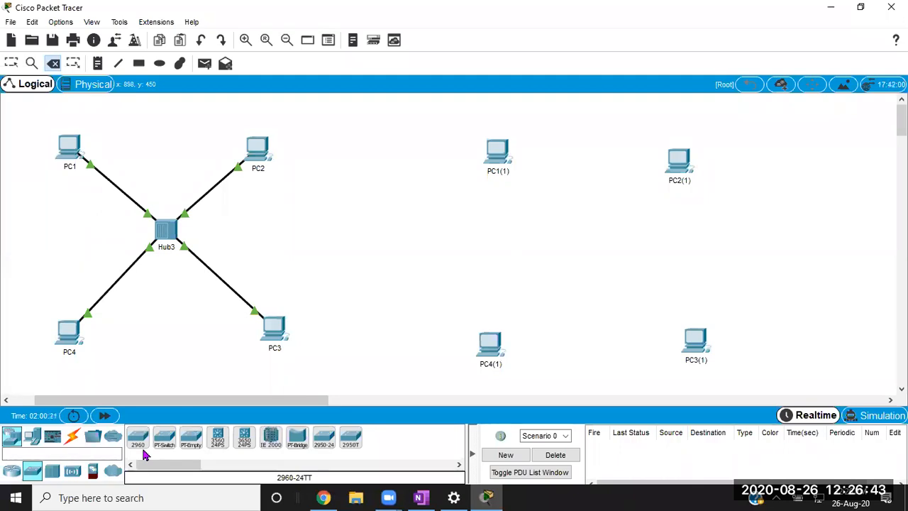
- Place a 2960 switch in the middle of the four unconnected PCs
drag(142, 449, 569, 268)
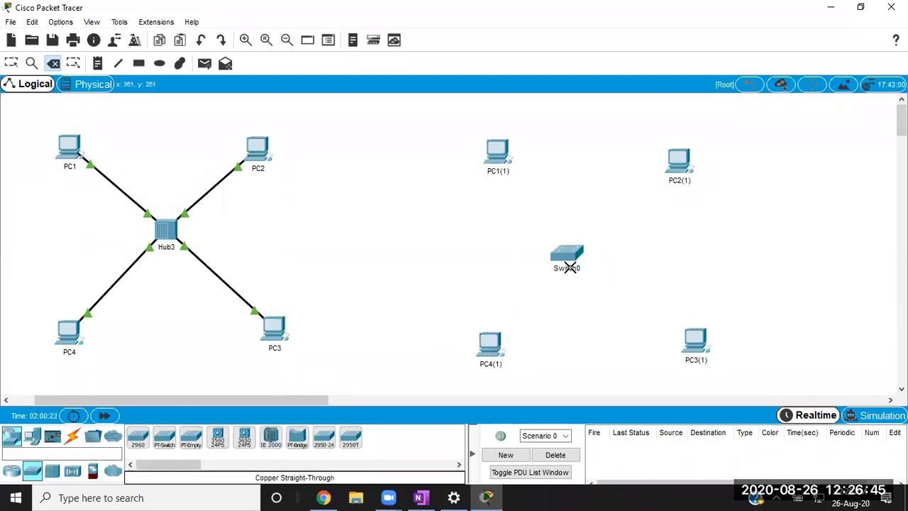
key(Escape)
- Examine the full port layout of Switch0 in an enlarged physical device view
click(569, 255)
drag(414, 301, 577, 286)
click(402, 125)
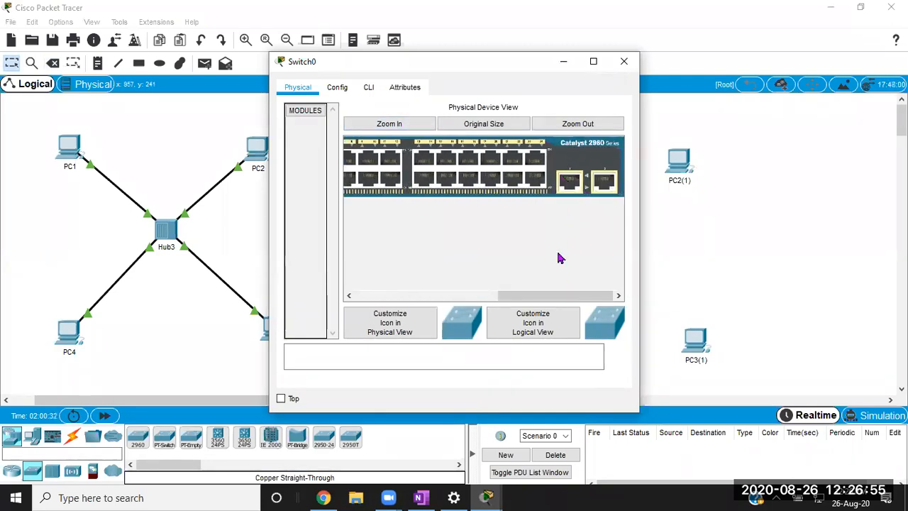
drag(547, 299, 371, 315)
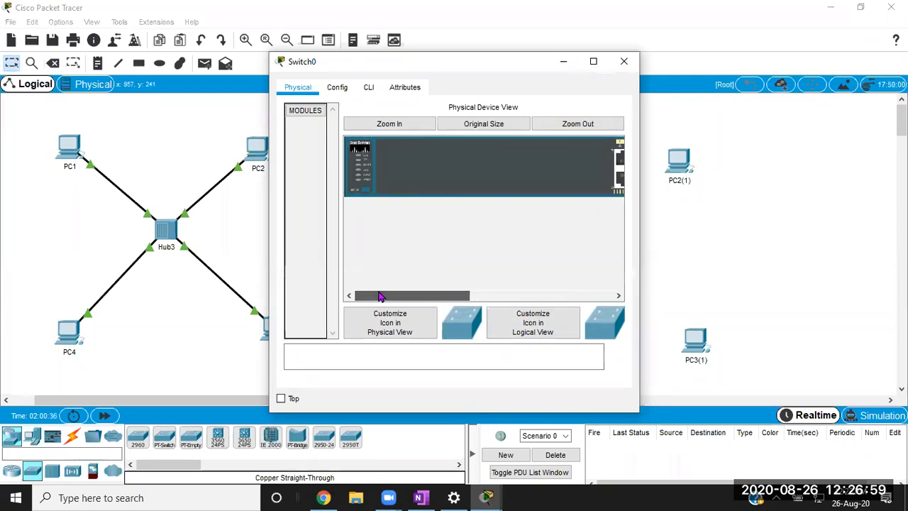
drag(402, 297, 576, 289)
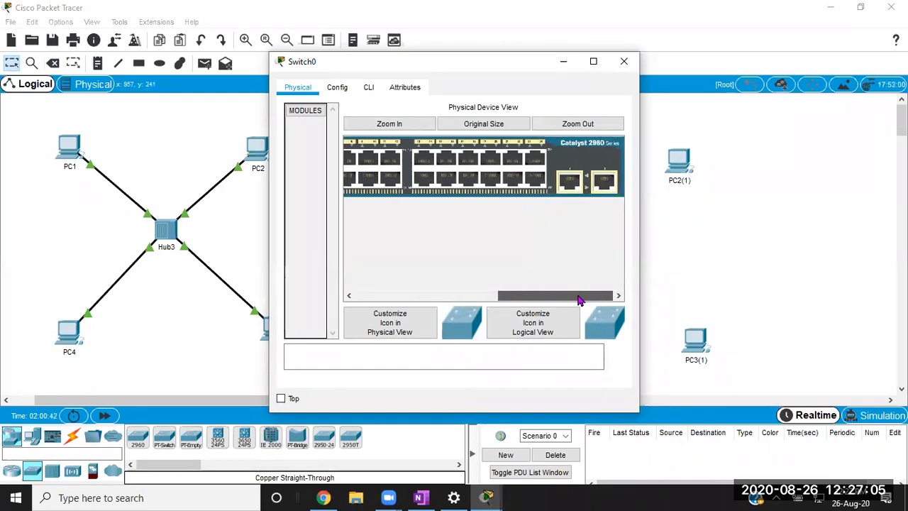
drag(571, 302, 508, 204)
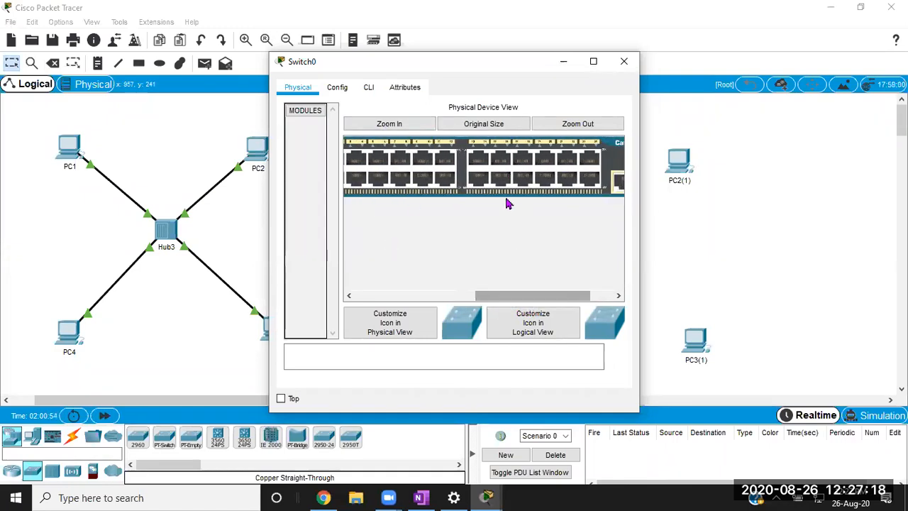
drag(523, 294, 574, 296)
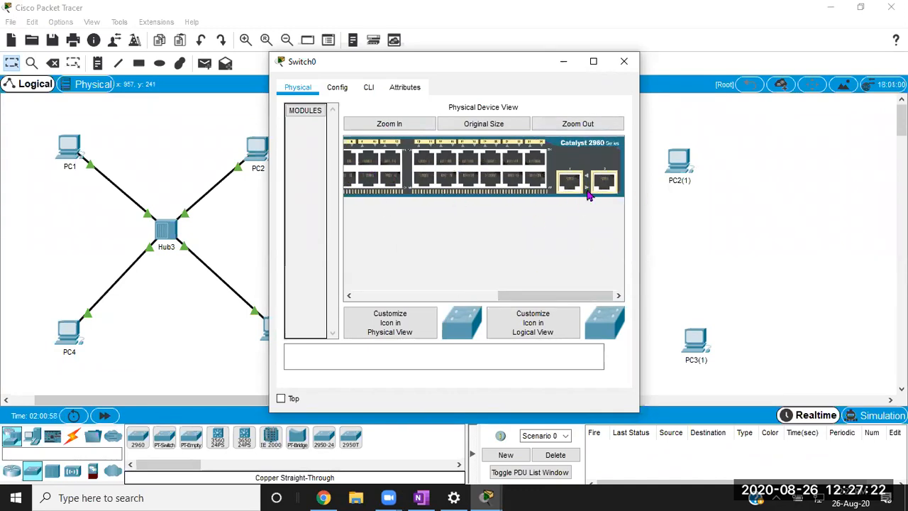
drag(572, 297, 473, 310)
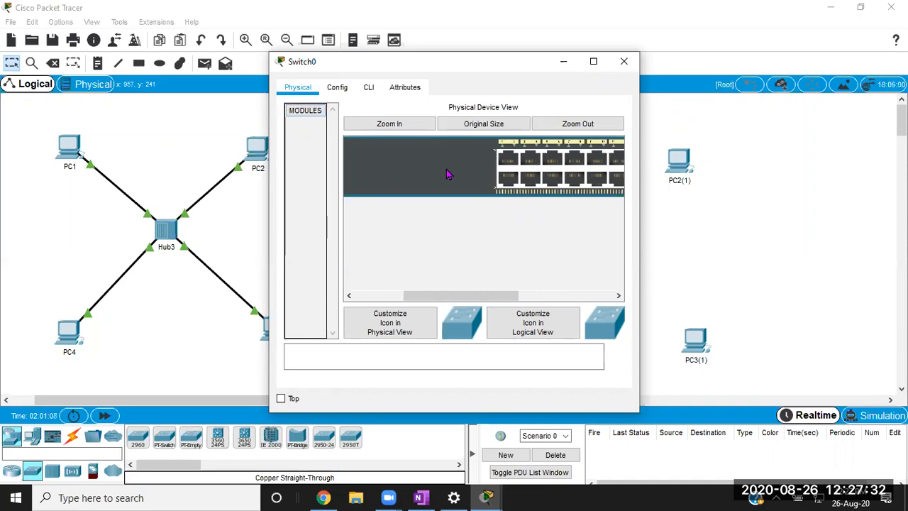
drag(437, 298, 419, 300)
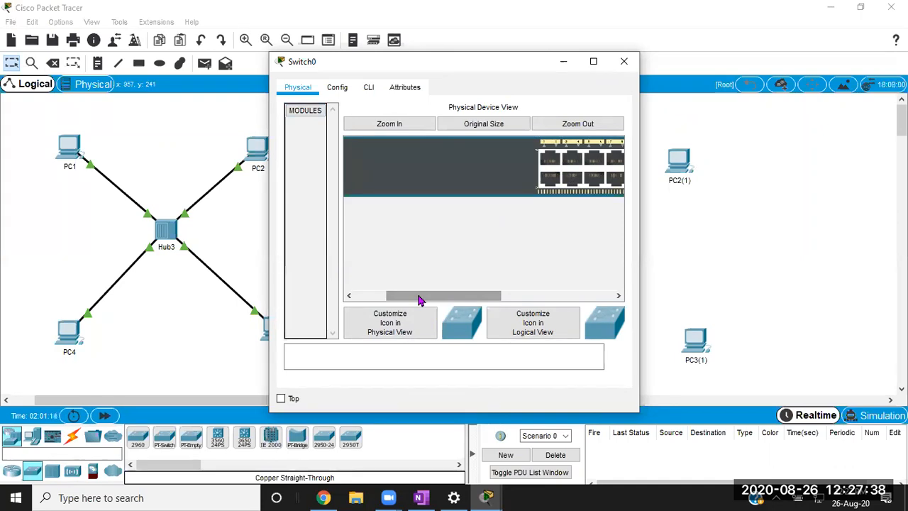
drag(415, 299, 539, 304)
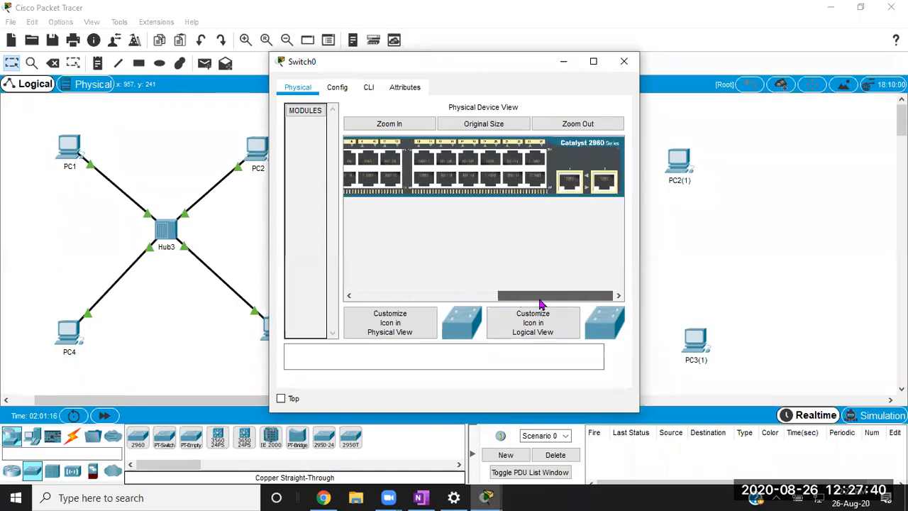
click(623, 61)
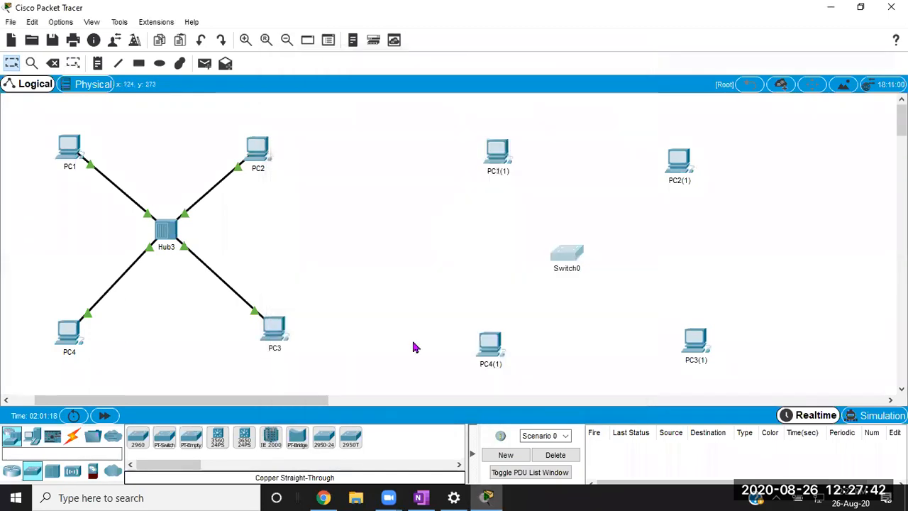
- Connect PC1(1) FastEthernet0 to Switch0 FastEthernet0/1 with a copper straight-through cable
click(73, 435)
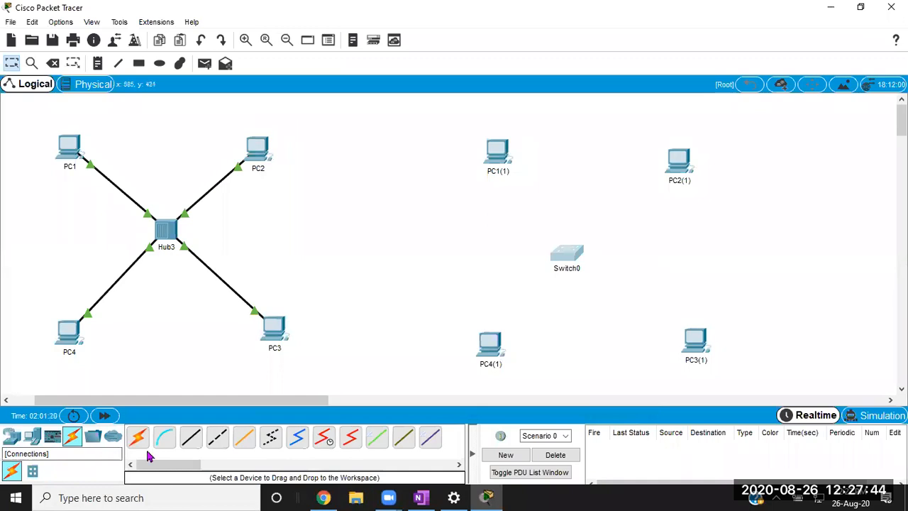
click(138, 437)
click(186, 440)
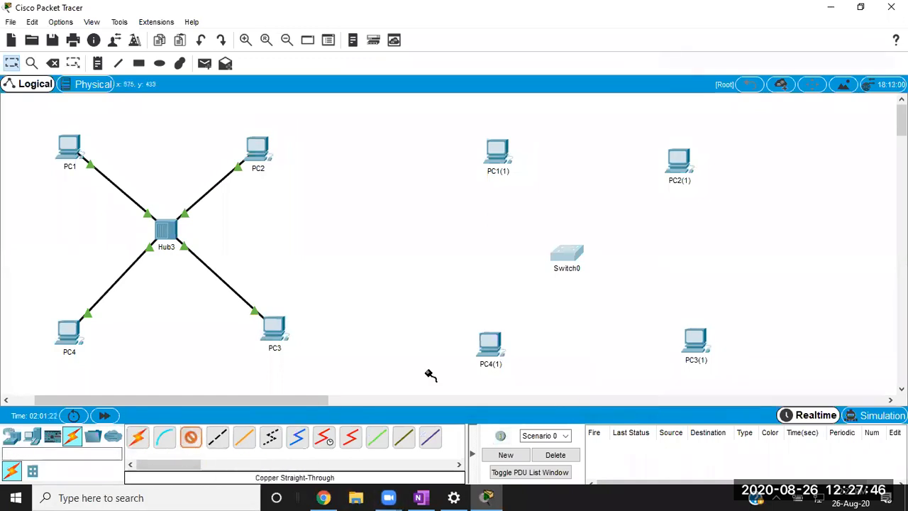
click(215, 443)
click(193, 444)
click(497, 152)
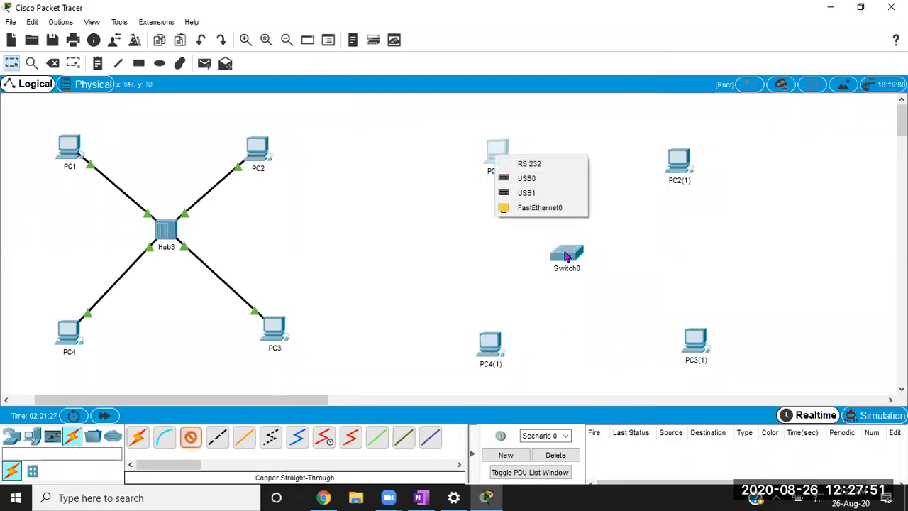
click(537, 208)
click(565, 253)
click(608, 23)
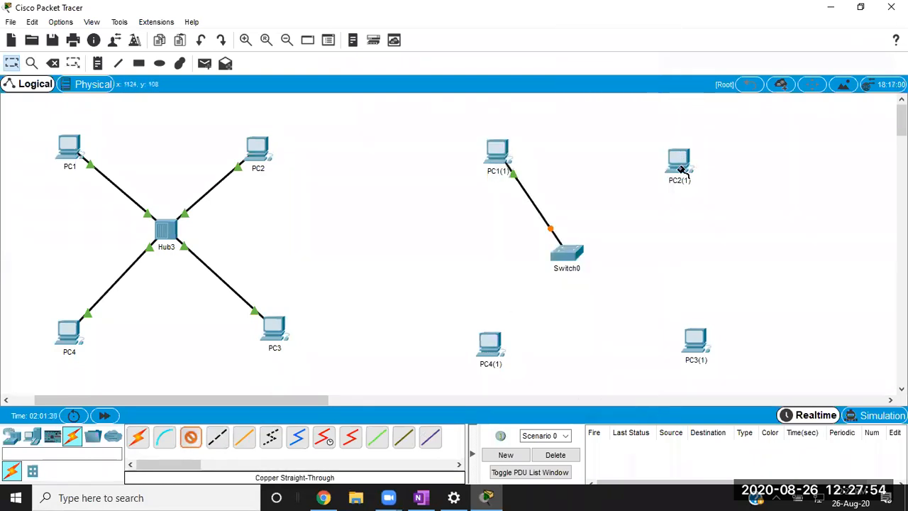
- Connect PC2(1) FastEthernet0 to Switch0 FastEthernet0/2 with a copper straight-through cable
click(681, 161)
click(710, 219)
click(565, 252)
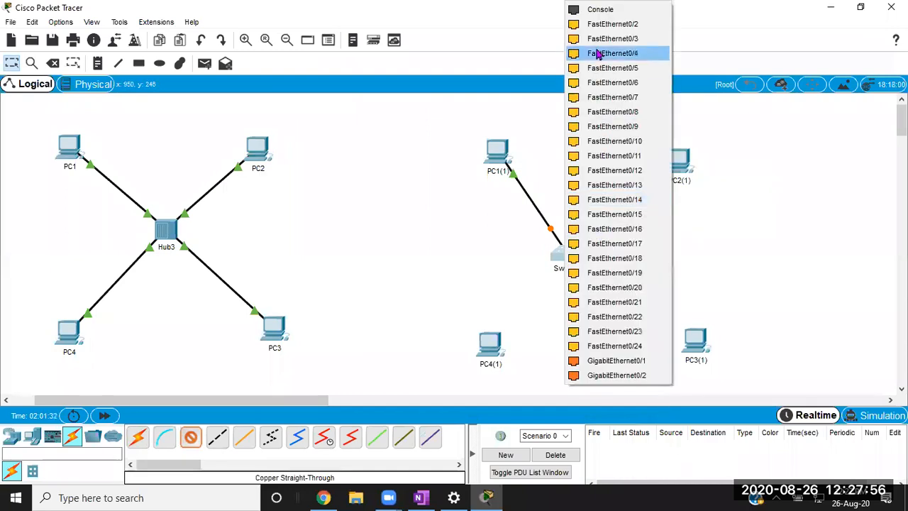
click(609, 23)
- Connect PC3(1) FastEthernet0 to Switch0 FastEthernet0/3 with a copper straight-through cable
click(697, 342)
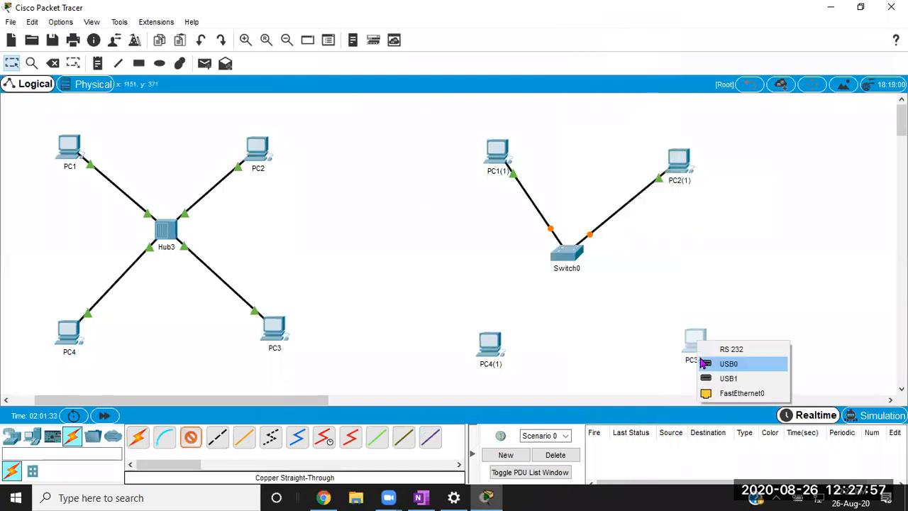
click(710, 394)
click(568, 254)
click(596, 27)
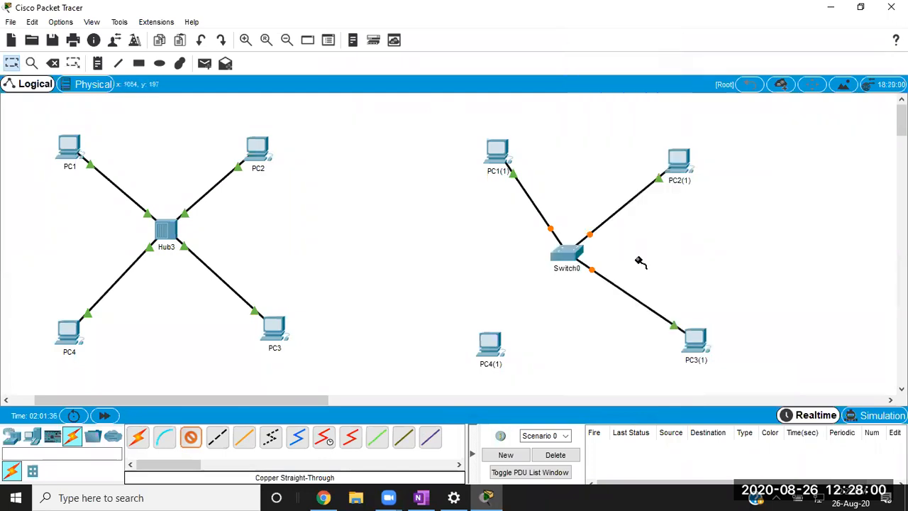
- Connect PC4(1) FastEthernet0 to Switch0 FastEthernet0/4 with a copper straight-through cable
click(490, 348)
click(522, 400)
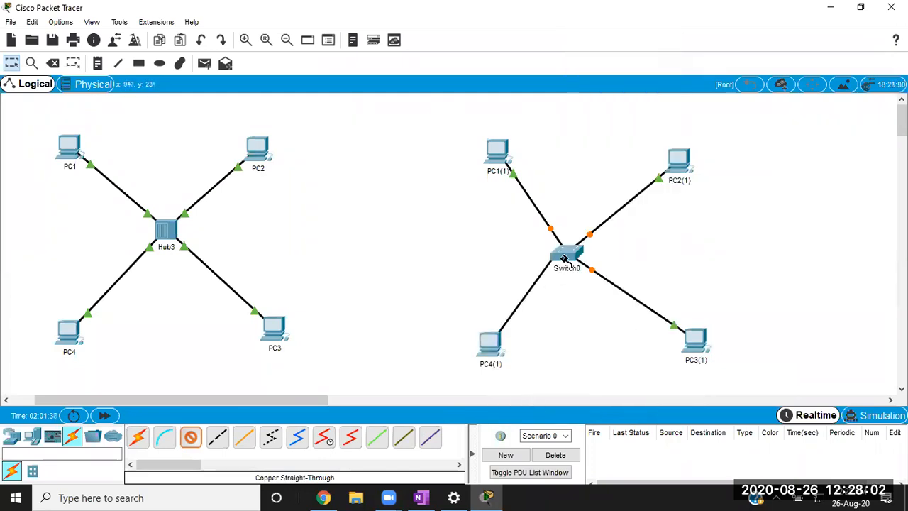
click(565, 259)
click(621, 24)
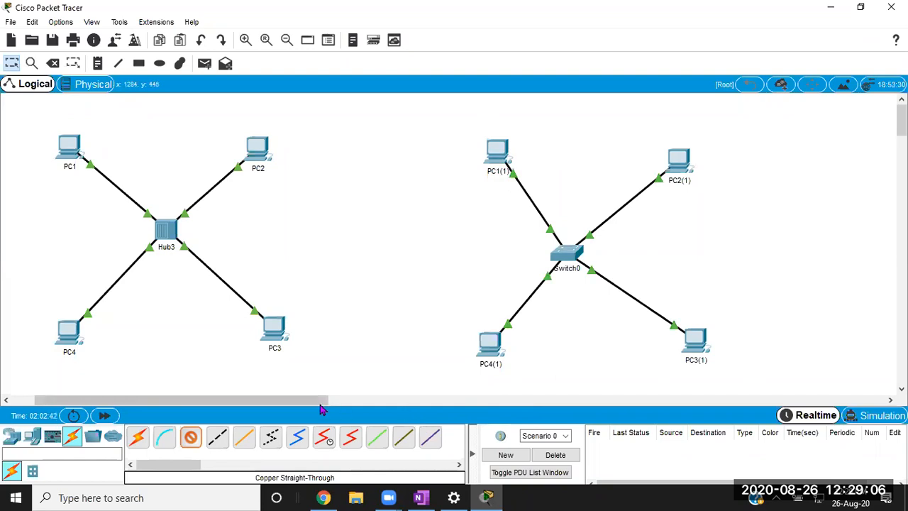
- Send one simple PDU from PC1(1) to PC3(1) and another from PC2(1) to PC3(1)
scroll(316, 400, right, 2)
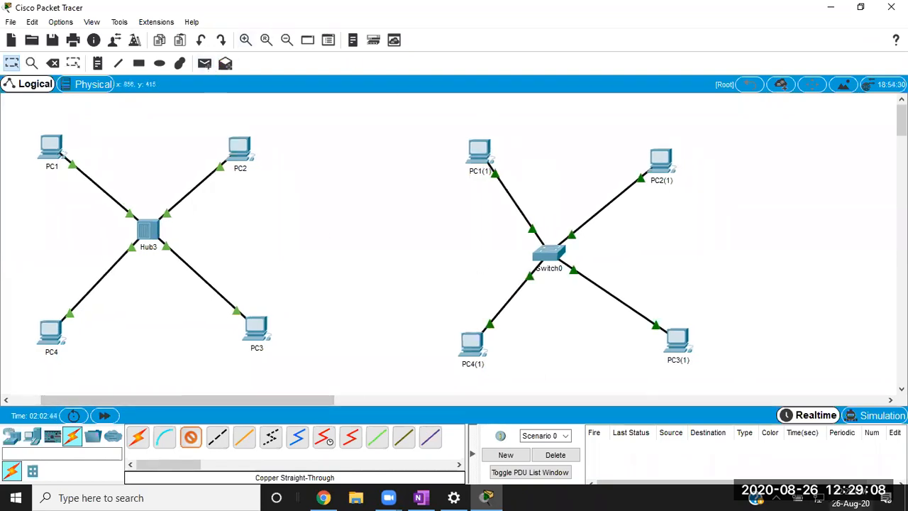
click(205, 63)
click(479, 152)
click(678, 344)
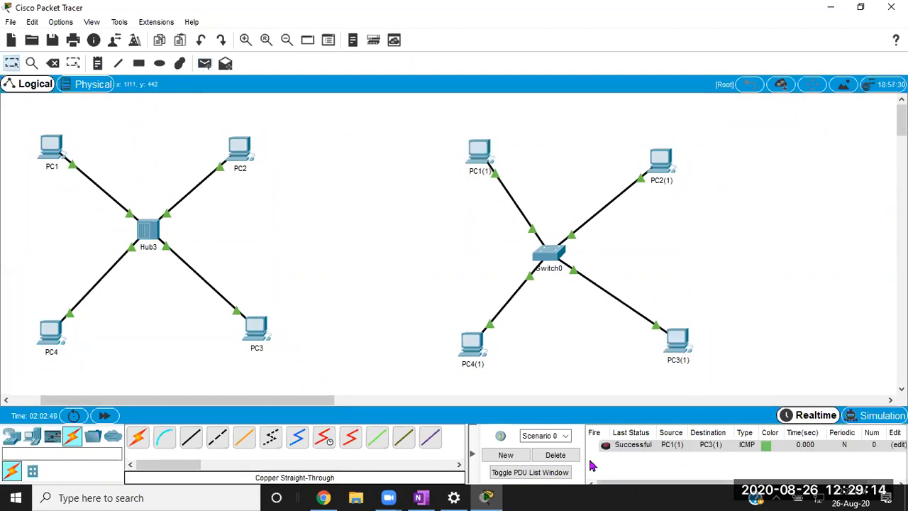
click(204, 63)
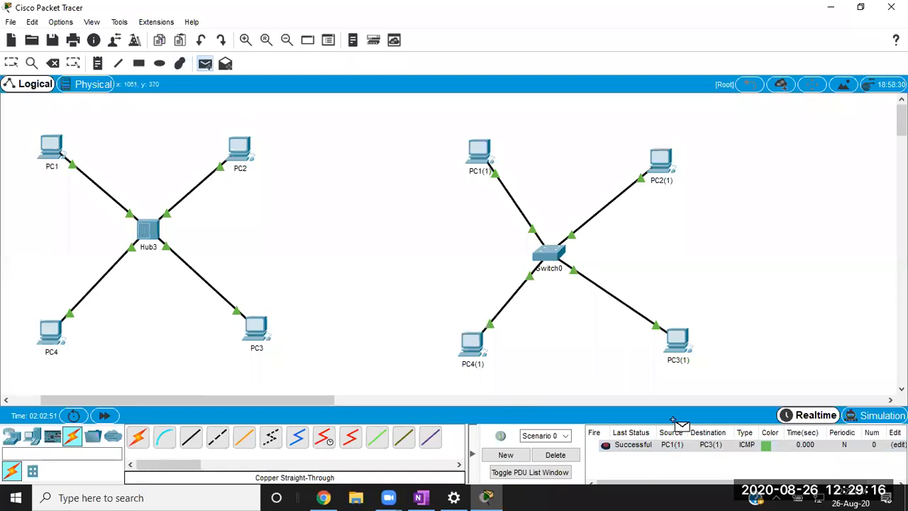
click(670, 167)
click(677, 335)
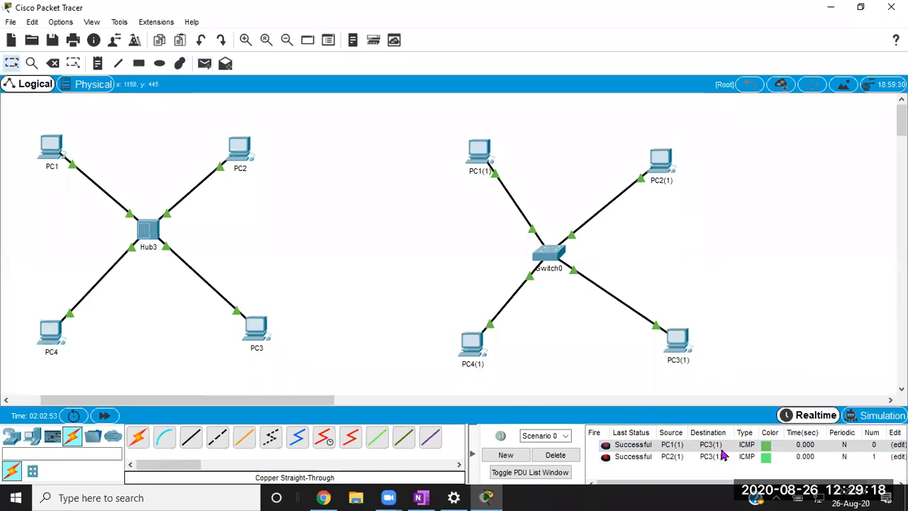
- Send a simple PDU from PC4(1) to PC3(1) and another from PC3(1) to PC4(1)
click(204, 63)
click(474, 348)
click(679, 344)
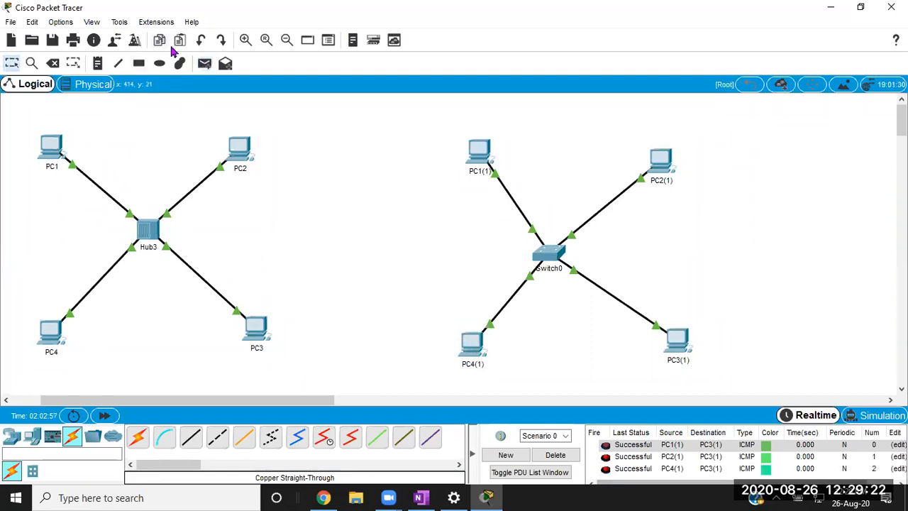
click(205, 63)
click(677, 341)
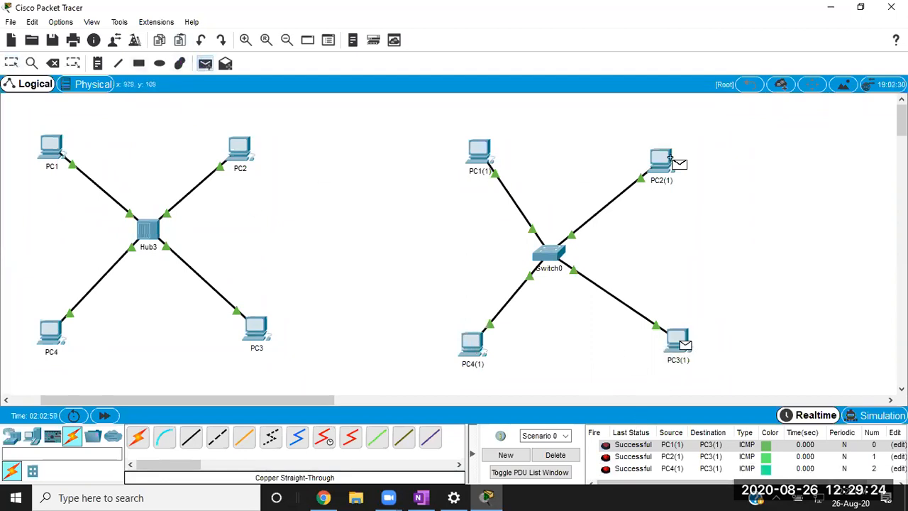
click(476, 349)
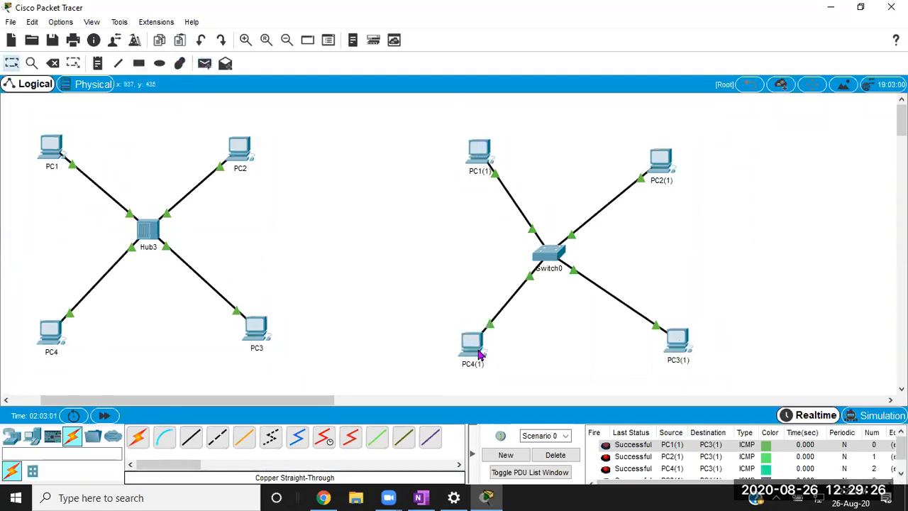
- Delete the PDUs of Scenario 0 and switch to simulation mode with the Switch0 network in view
click(577, 456)
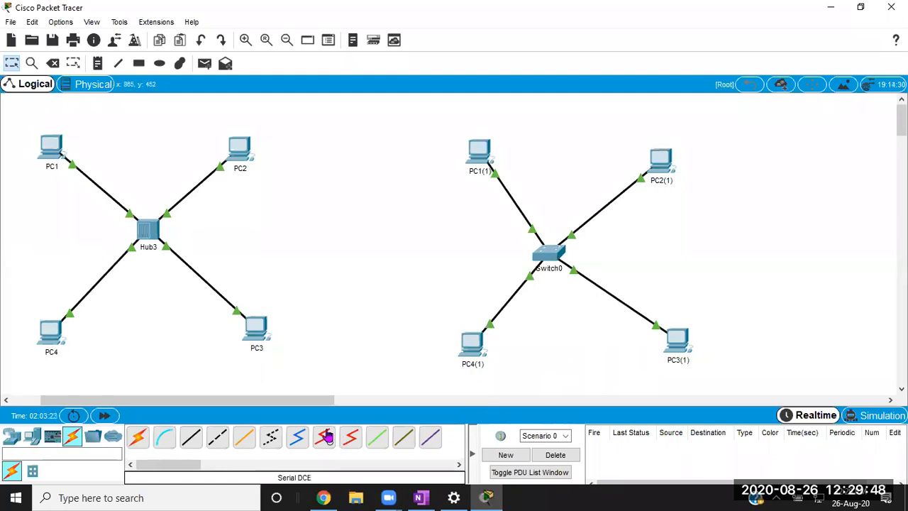
drag(314, 402, 367, 402)
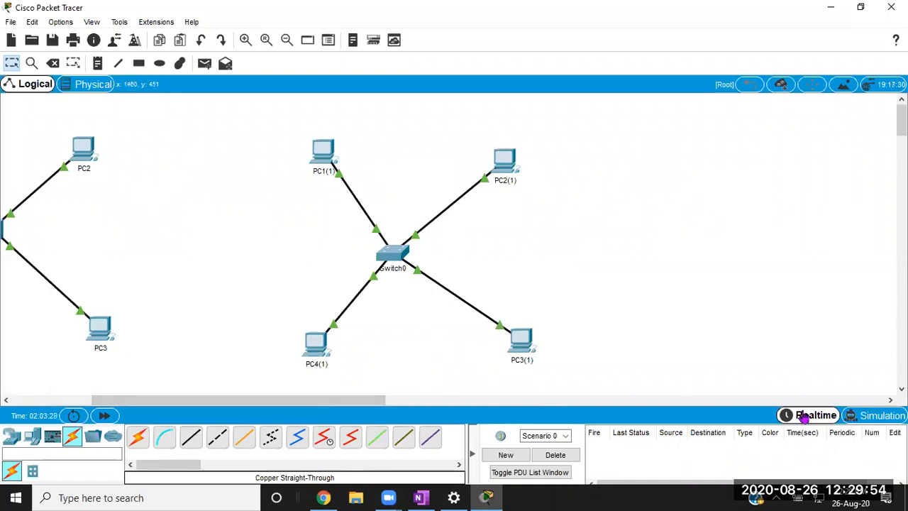
click(872, 415)
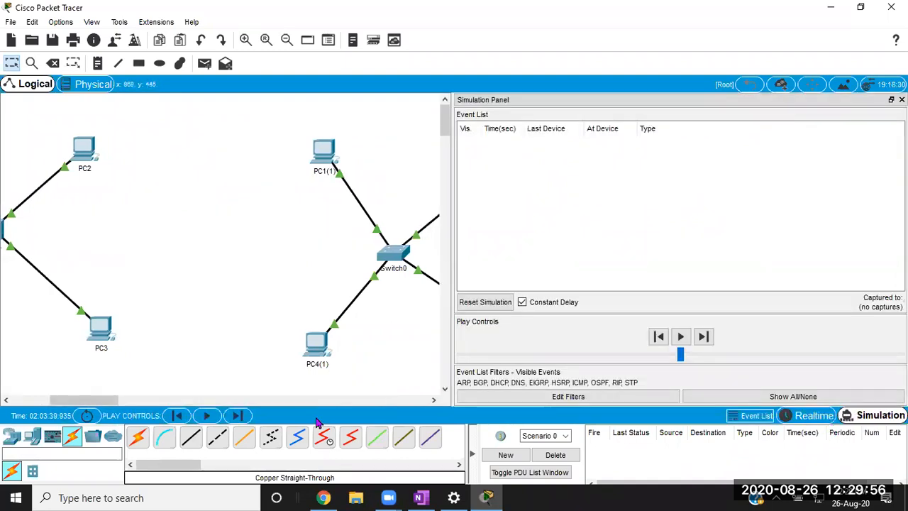
drag(106, 400, 141, 411)
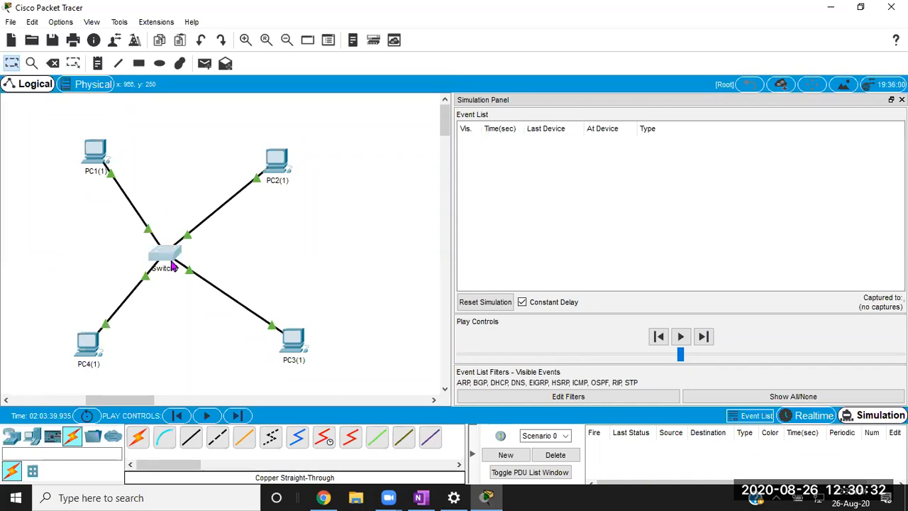
- Examine the configuration of Switch0's interfaces from FastEthernet0/1 through FastEthernet0/8
click(171, 267)
click(337, 86)
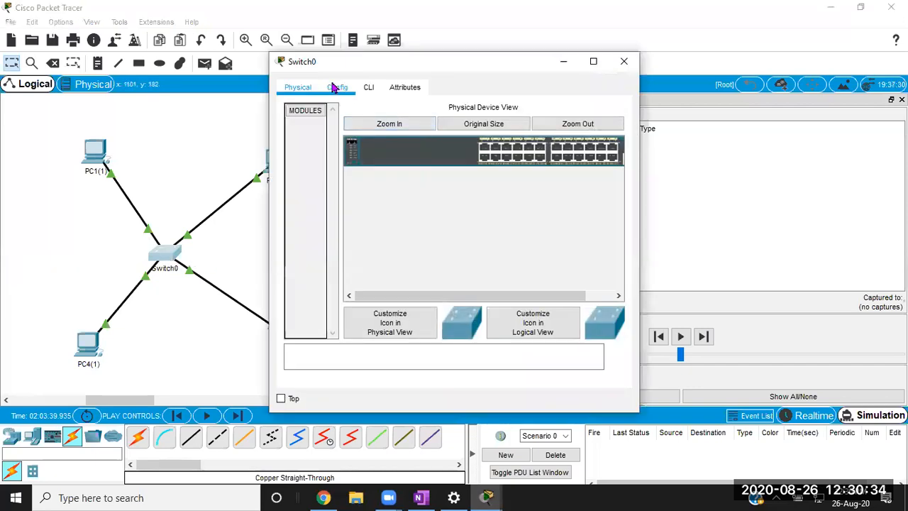
click(319, 188)
click(319, 199)
click(317, 215)
click(316, 224)
click(316, 236)
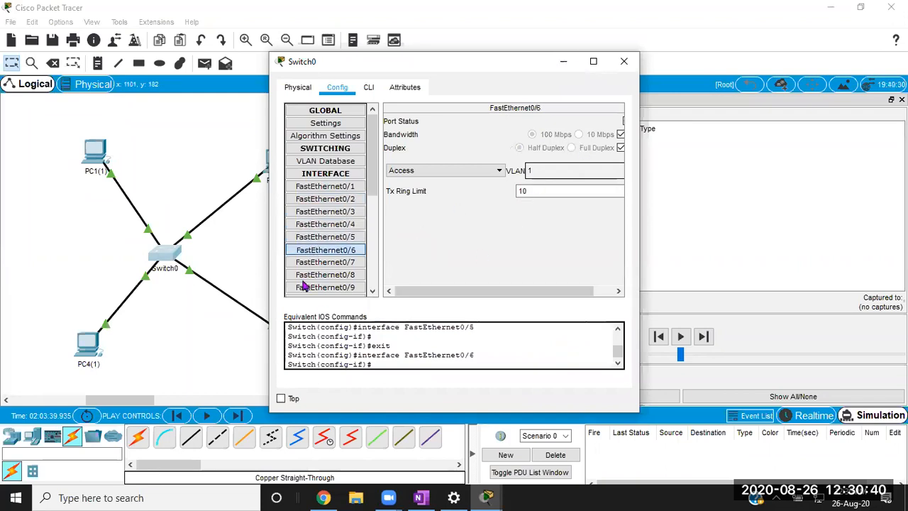
click(316, 262)
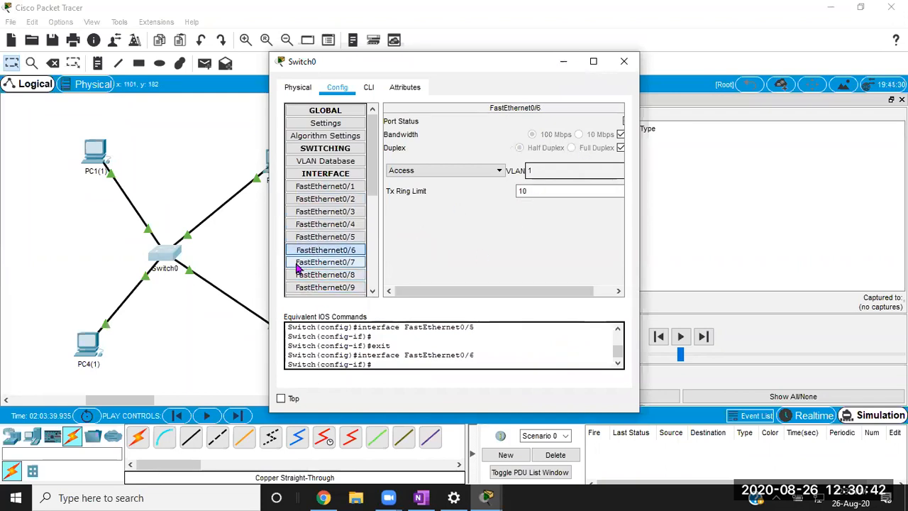
click(316, 274)
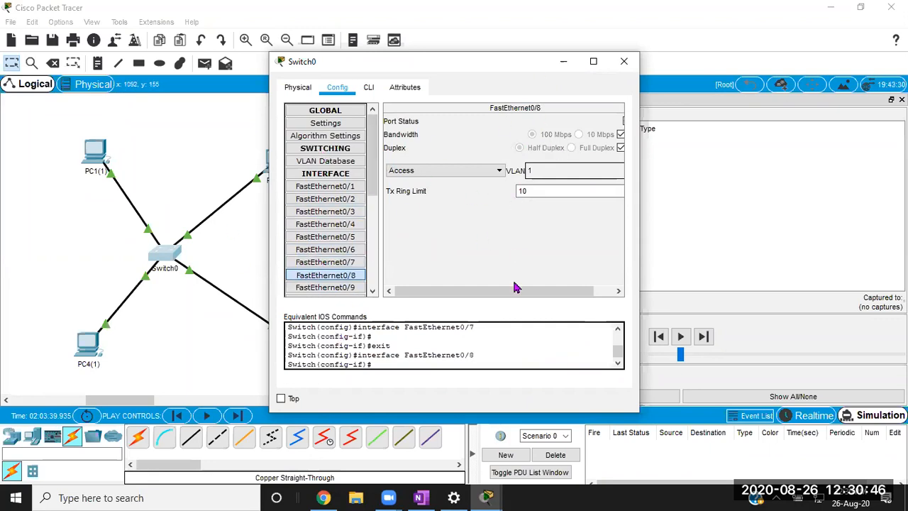
click(624, 61)
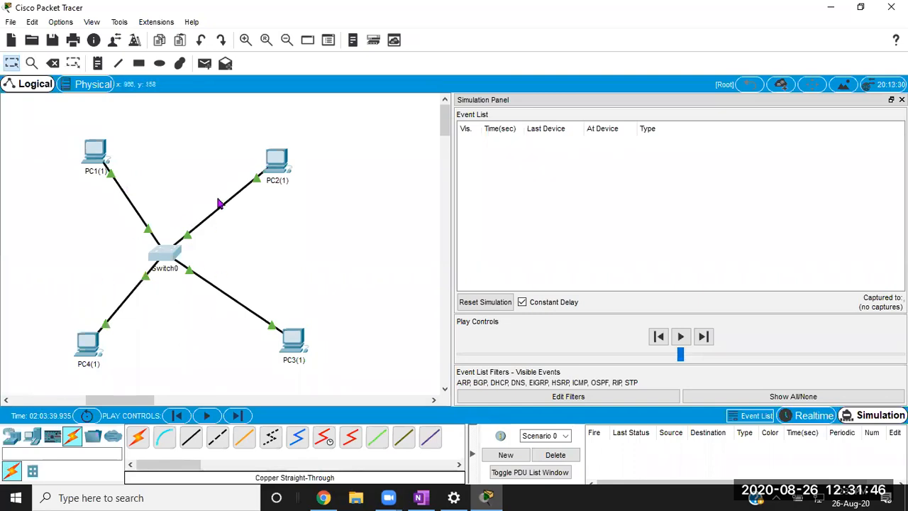
- Power-cycle all network devices and reset the simulation to clear the initial ARP events from the event list
click(85, 416)
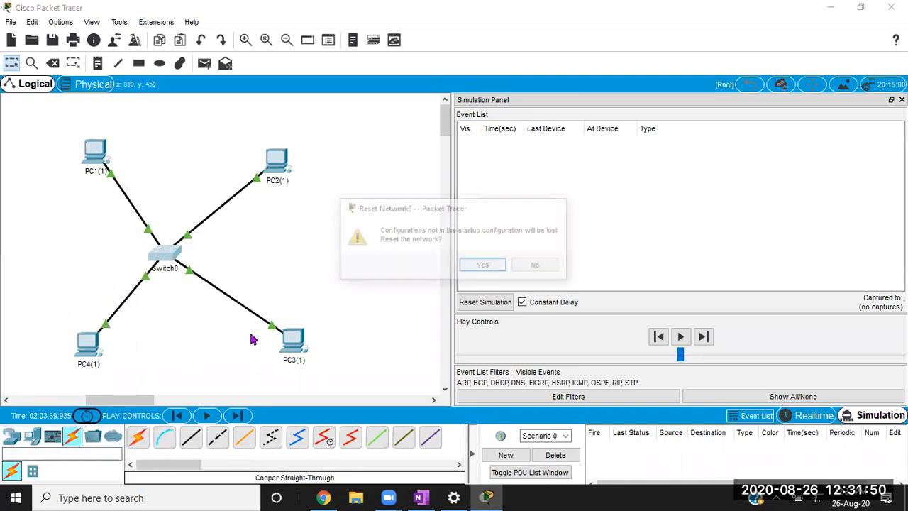
click(481, 269)
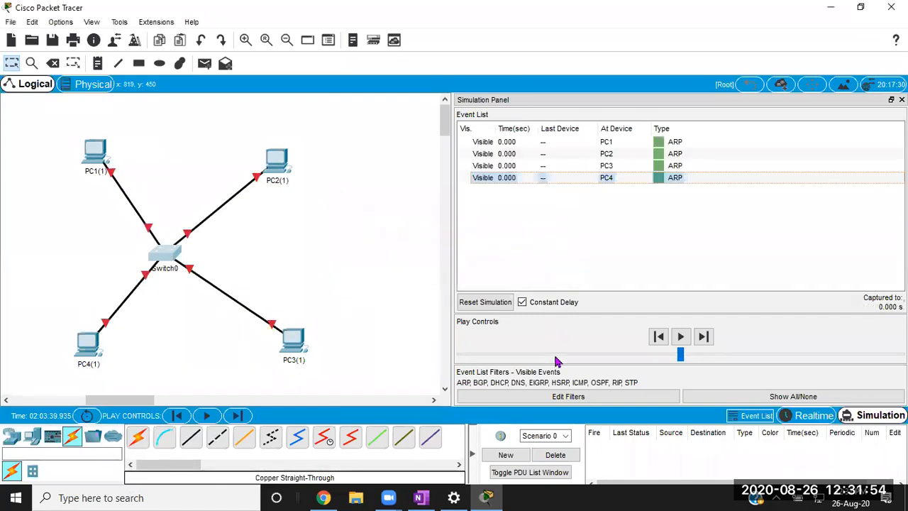
click(485, 301)
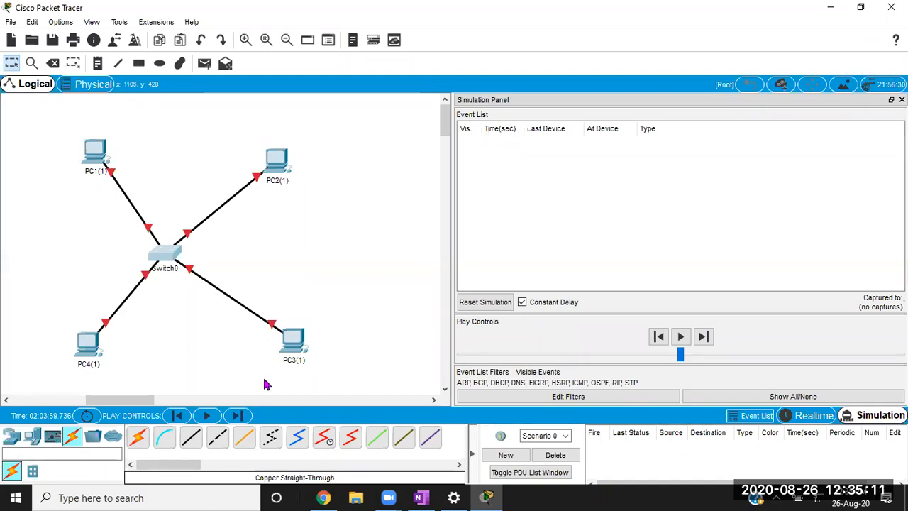
click(708, 343)
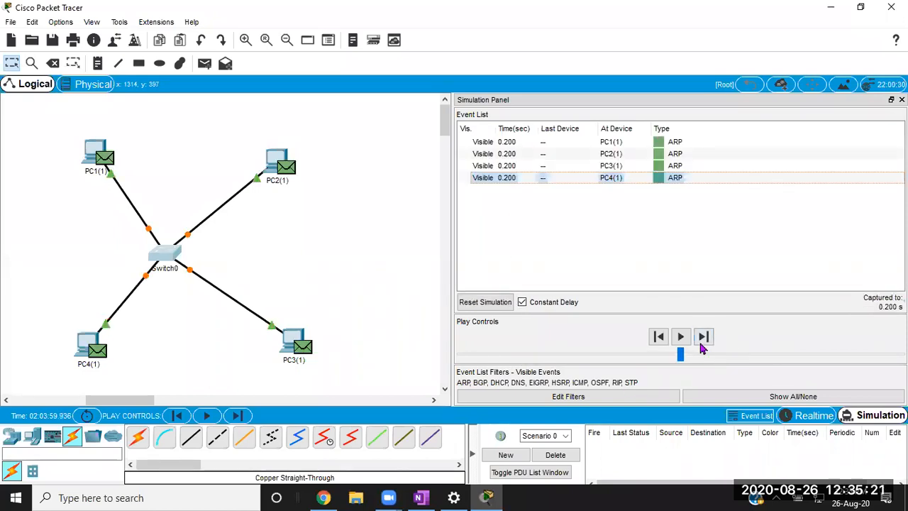
click(489, 305)
- Capture the STP events sent from Switch0 to the four PCs one at a time up to 4.061 s
click(704, 339)
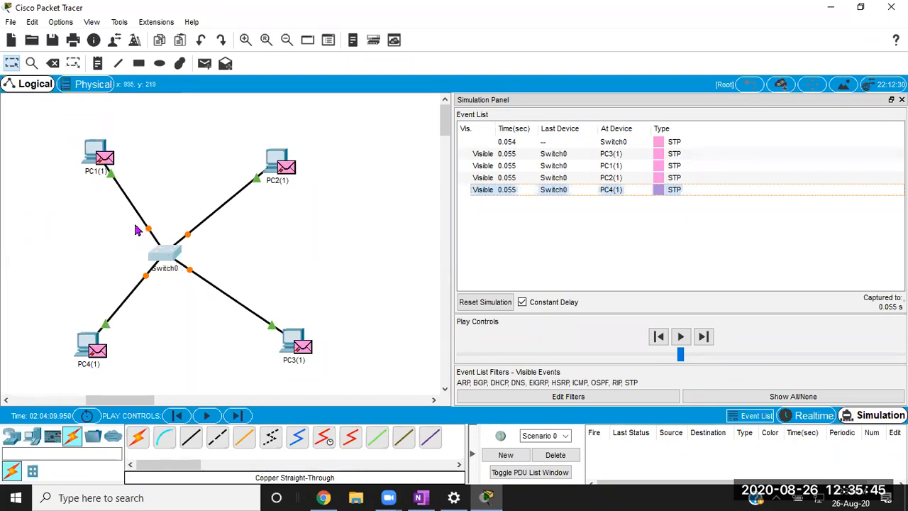
click(704, 337)
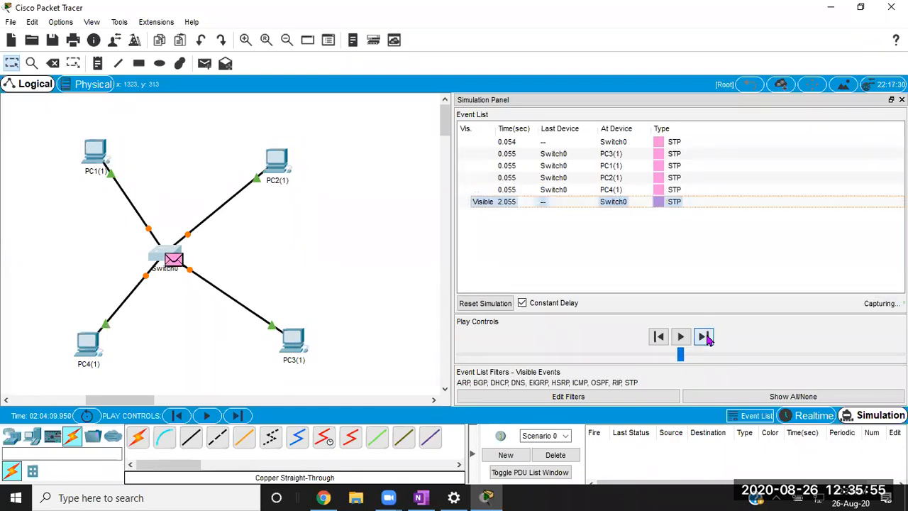
click(703, 337)
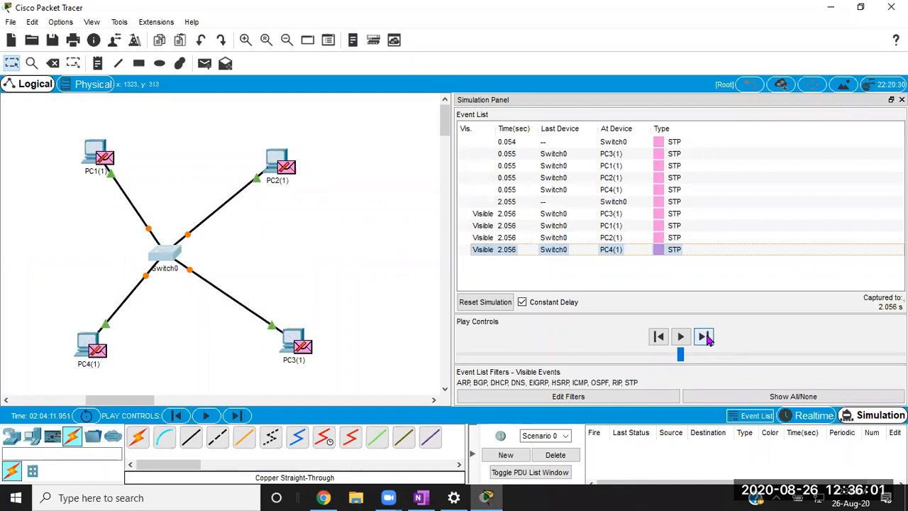
click(703, 337)
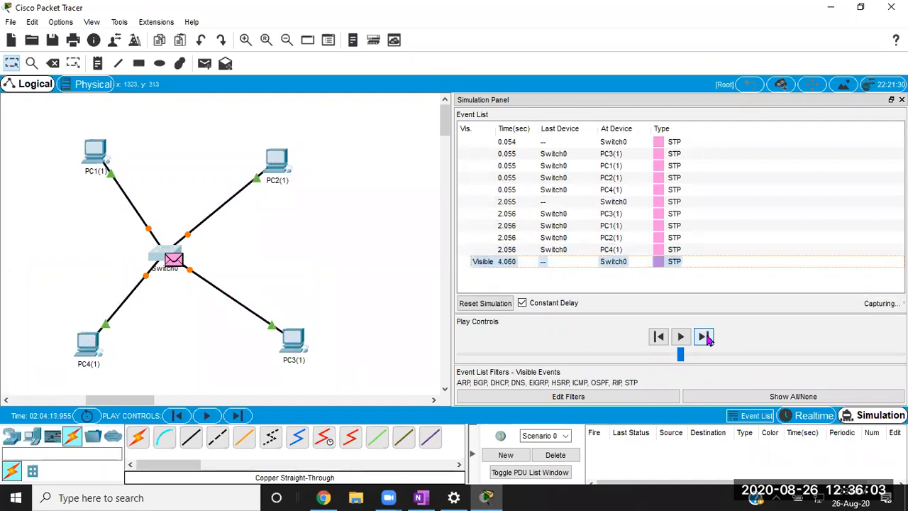
click(703, 337)
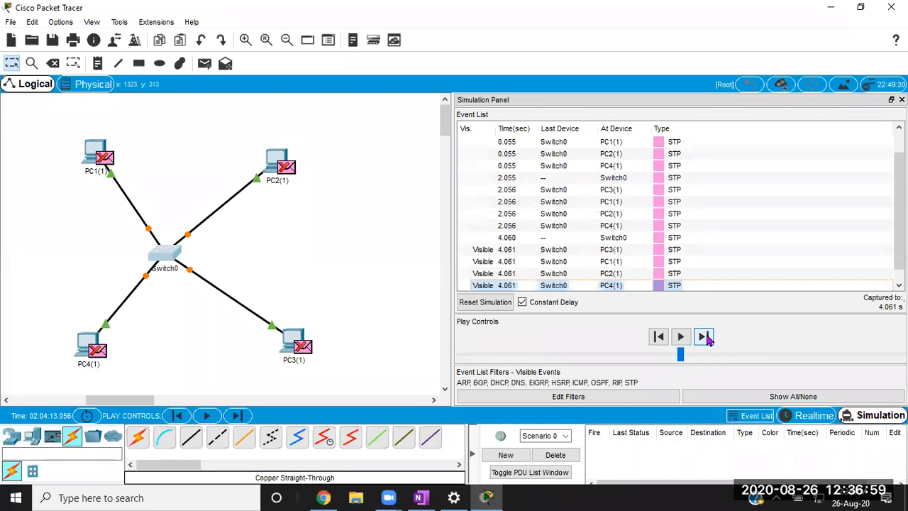
- Power-cycle the network again and reset the simulation until its ARP events are cleared
click(86, 415)
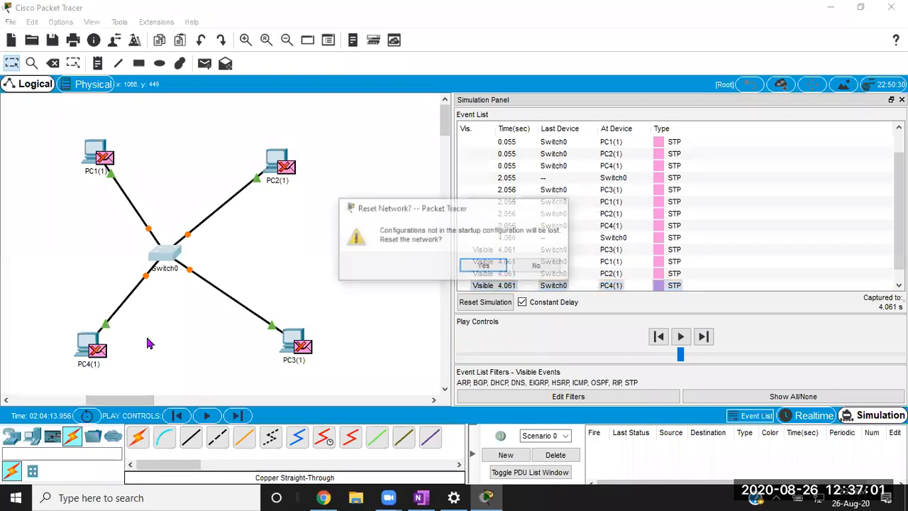
click(483, 265)
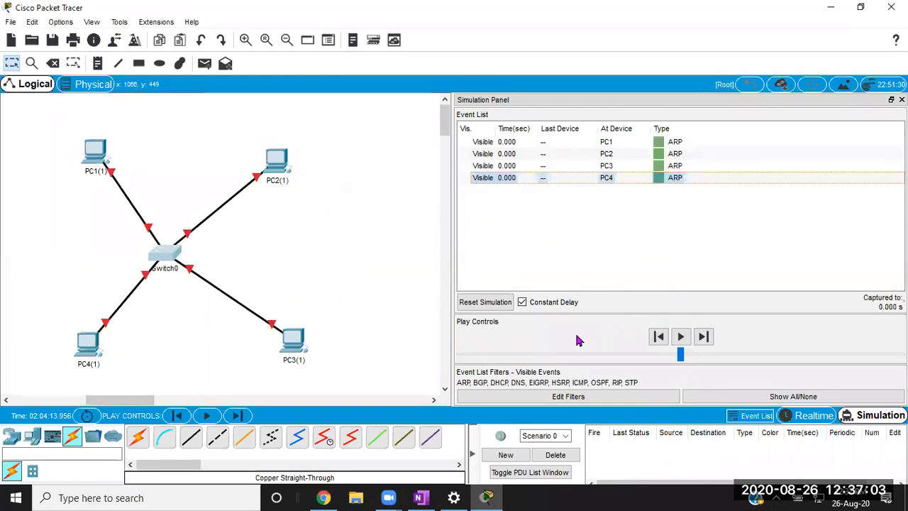
click(490, 303)
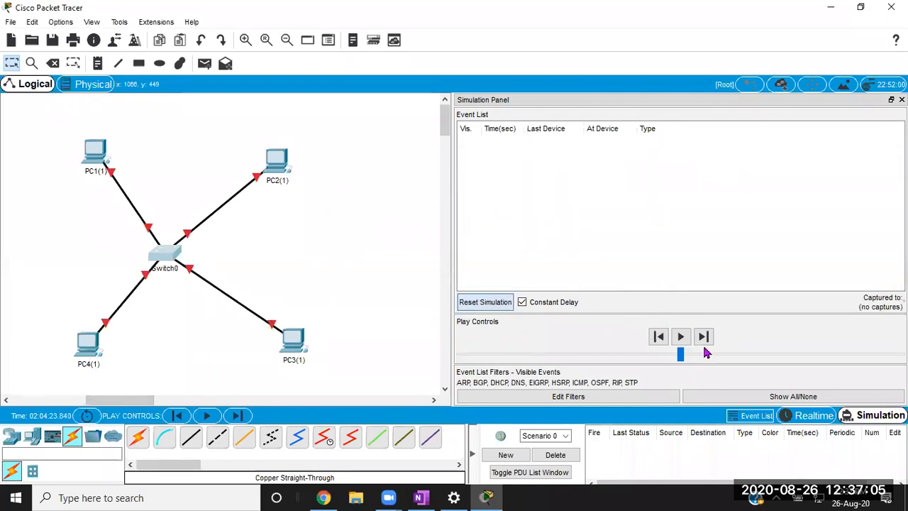
click(704, 338)
click(485, 302)
- Advance the capture event by event through Switch0's repeated STP messages to the PCs until the simulation reaches 20.066 s
click(703, 338)
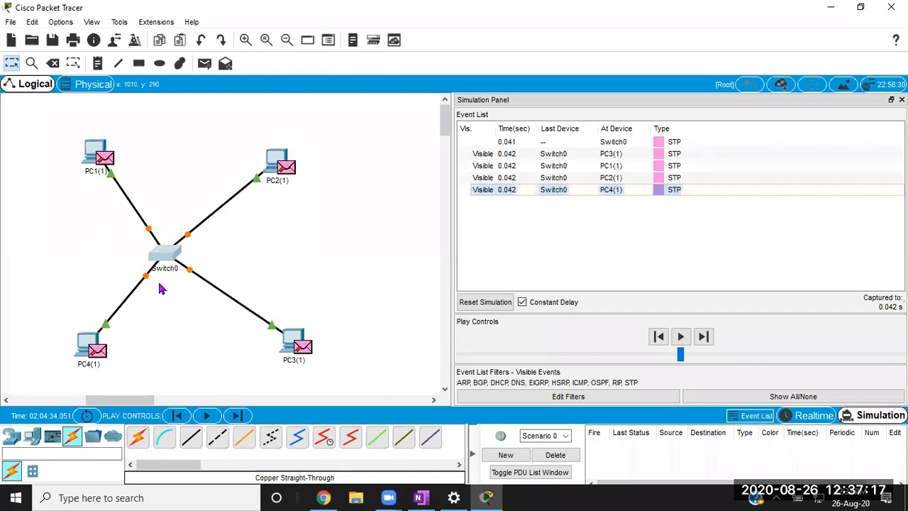
click(703, 336)
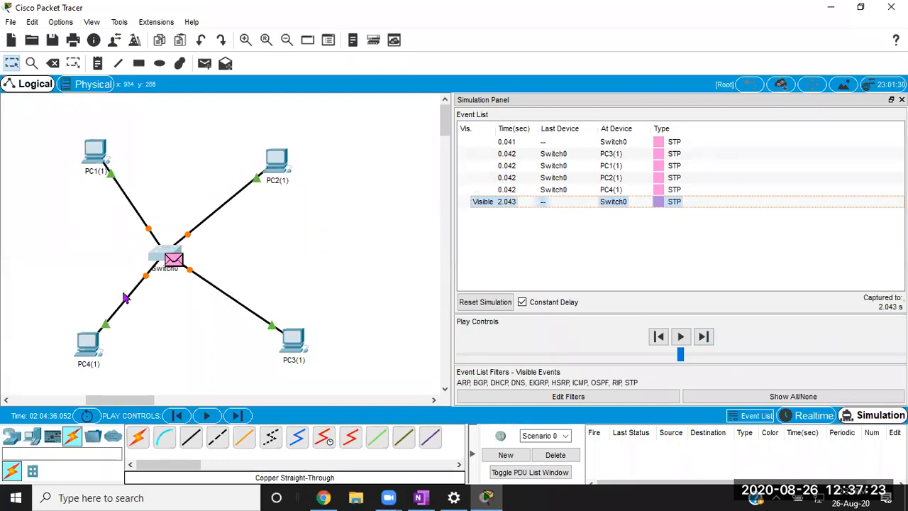
click(700, 342)
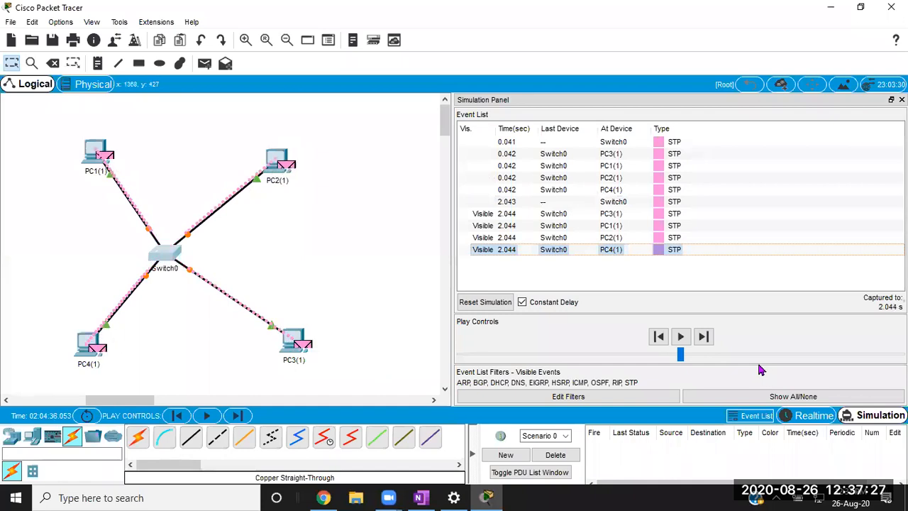
click(703, 337)
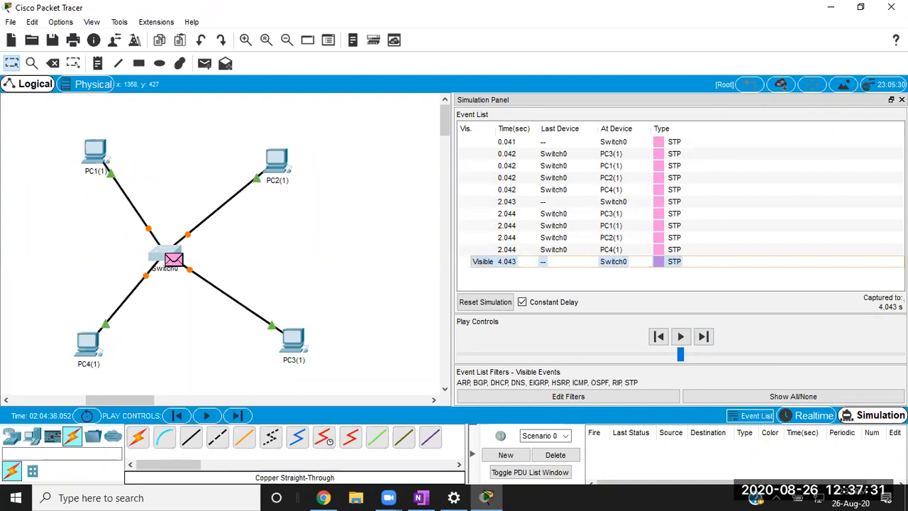
click(705, 338)
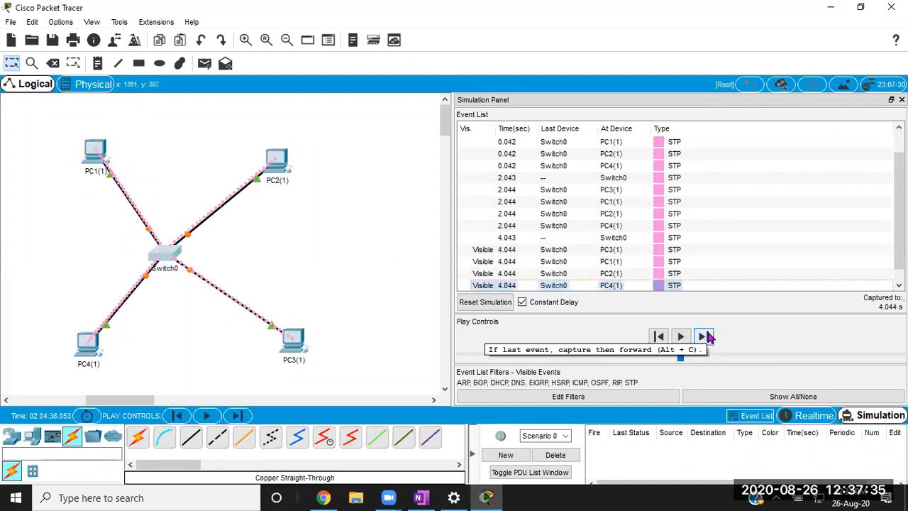
click(709, 337)
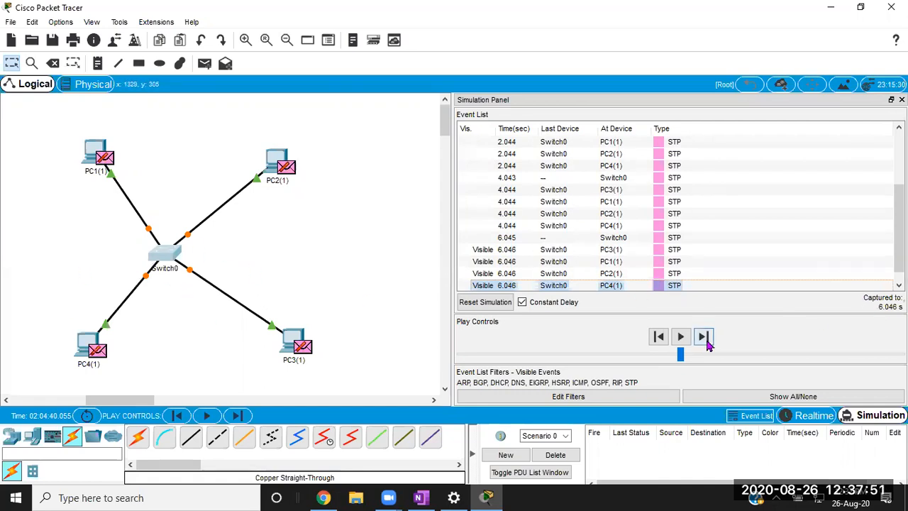
click(704, 338)
click(704, 338)
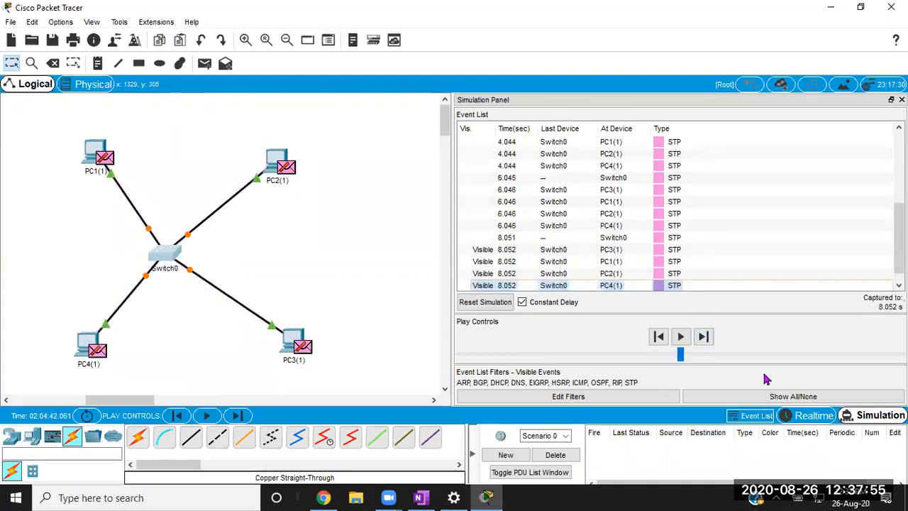
click(704, 337)
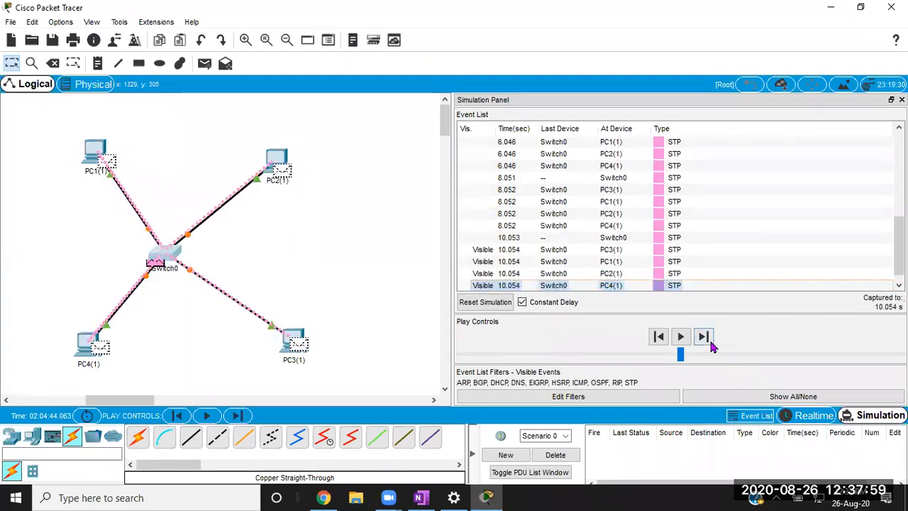
click(705, 339)
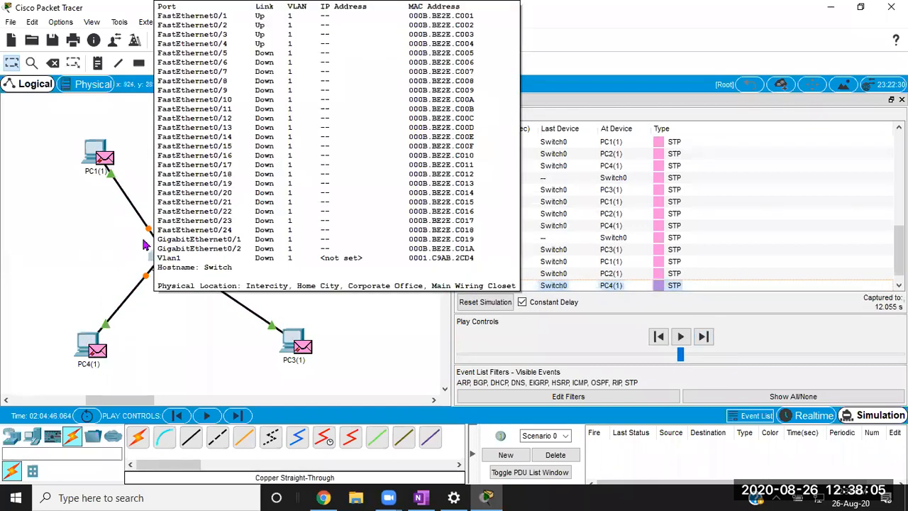
click(710, 339)
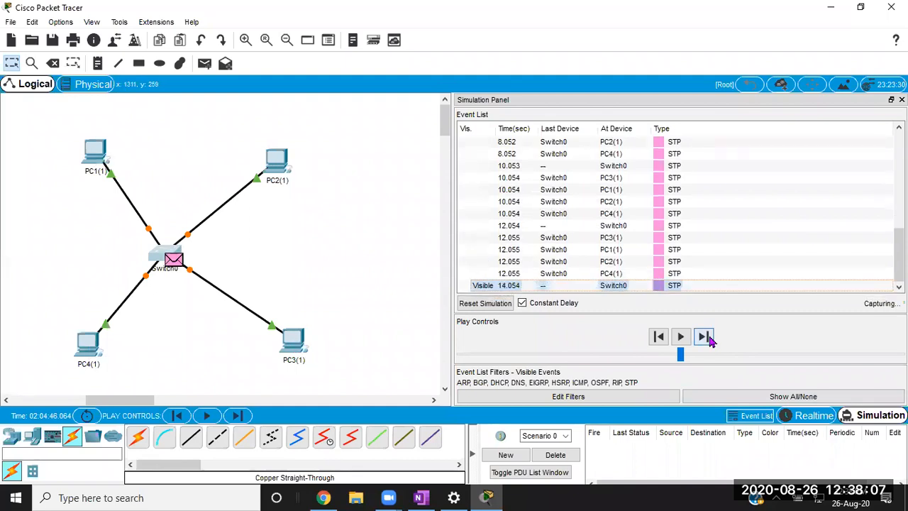
click(711, 340)
click(711, 339)
click(710, 339)
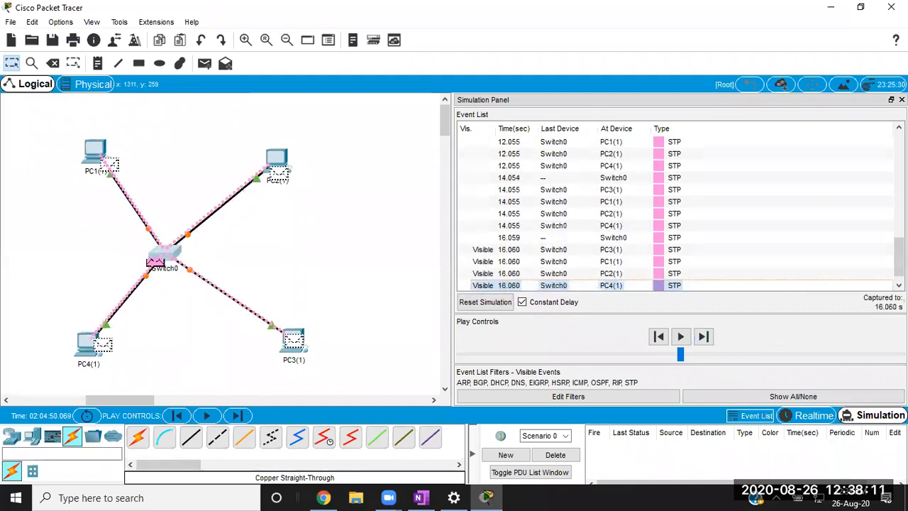
click(711, 341)
click(711, 341)
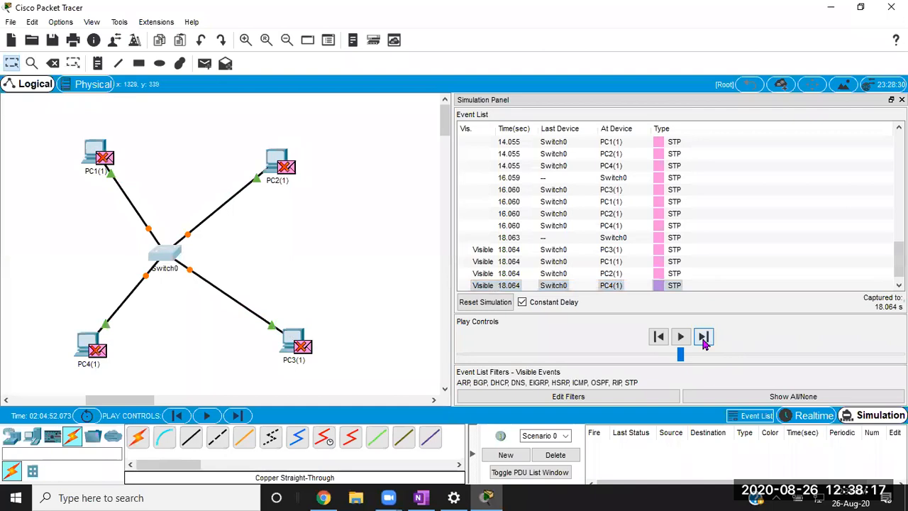
click(703, 341)
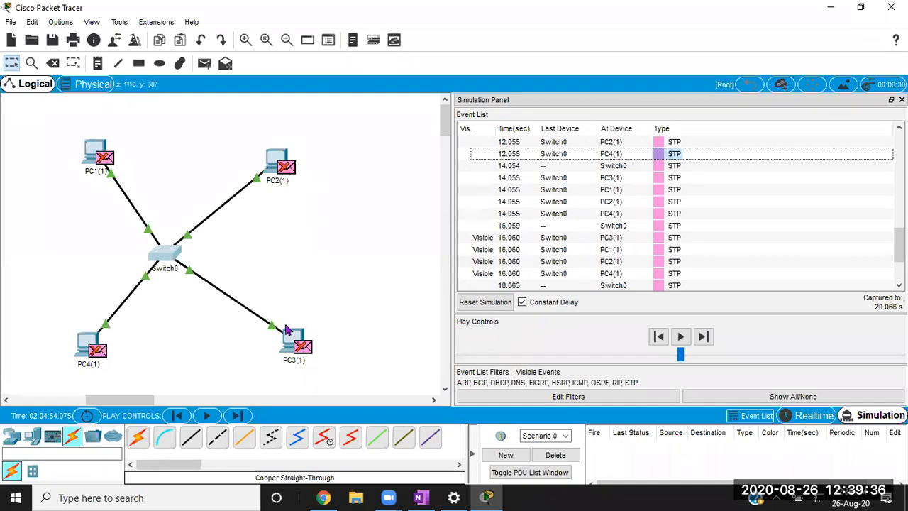
- Step through the captured STP events from 18.063 s to 20.066 s and view the PDU information at Switch0
scroll(757, 211, down, 2)
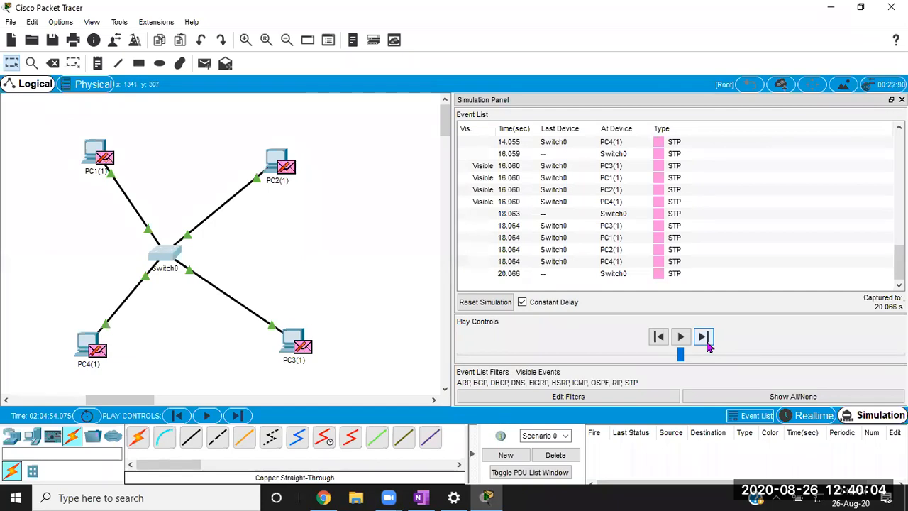
click(707, 343)
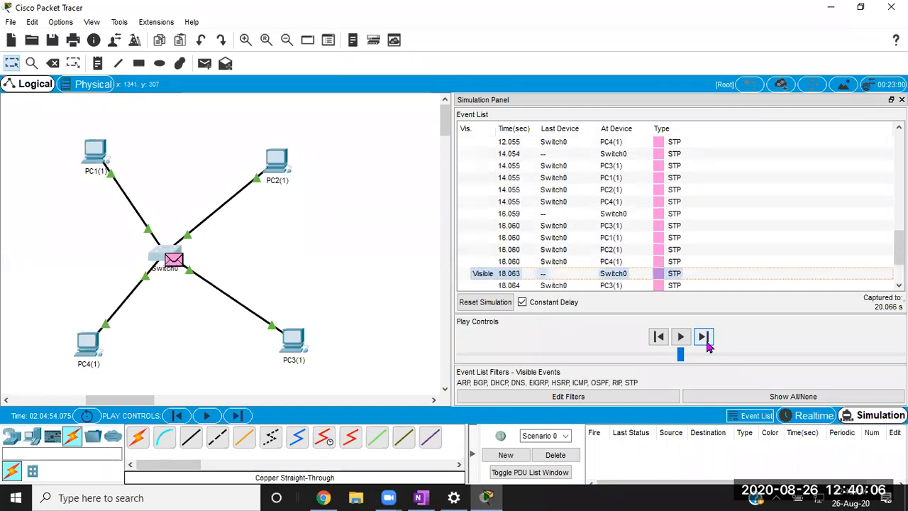
click(707, 343)
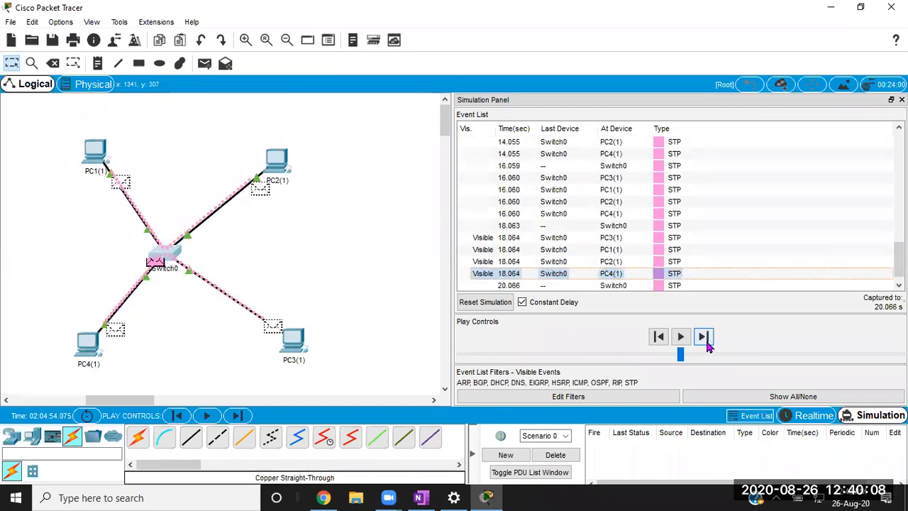
click(705, 343)
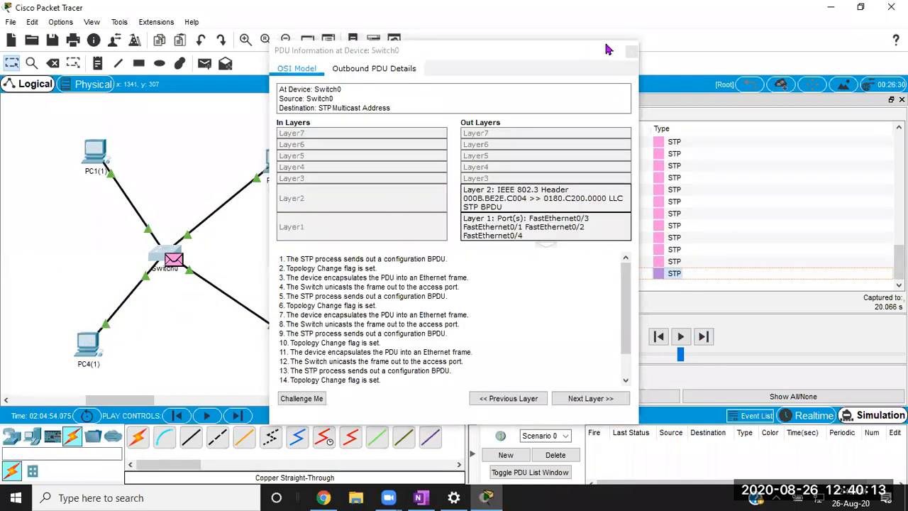
click(630, 55)
- Continue capturing Switch0's STP events one at a time up to 28.075 s
click(704, 338)
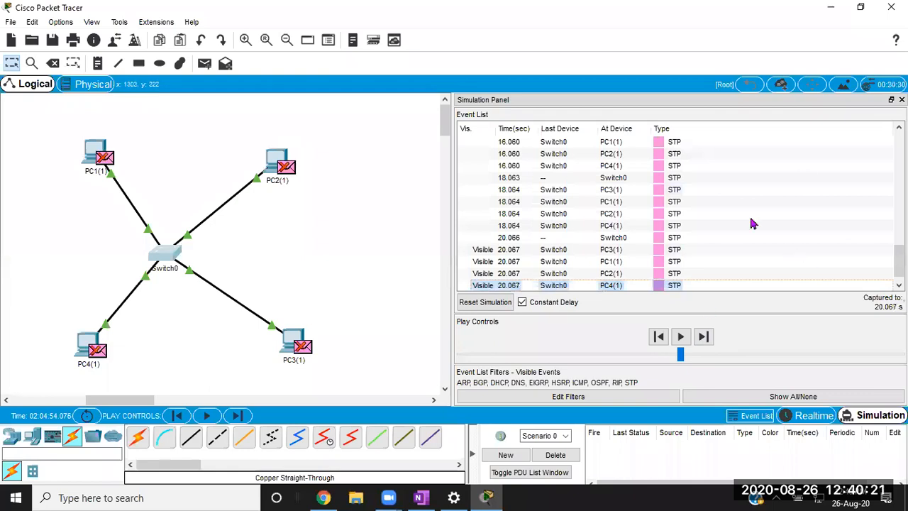
click(703, 338)
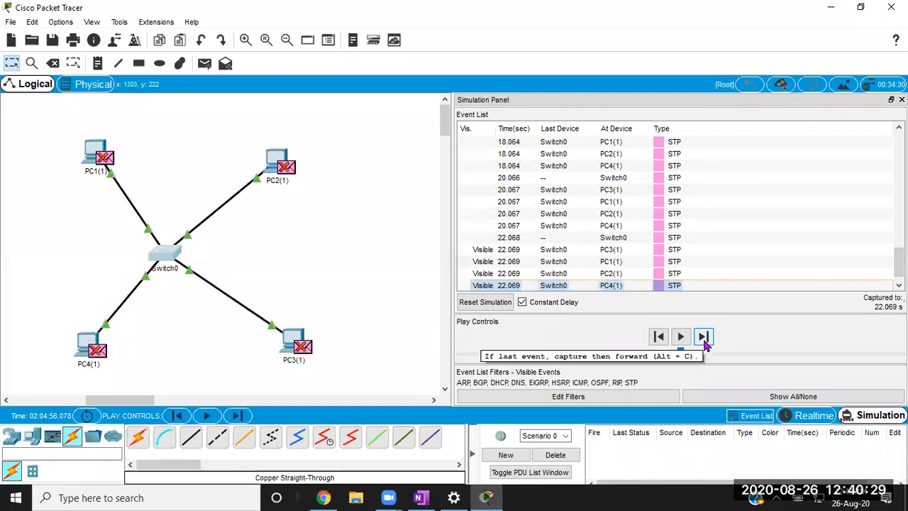
click(705, 340)
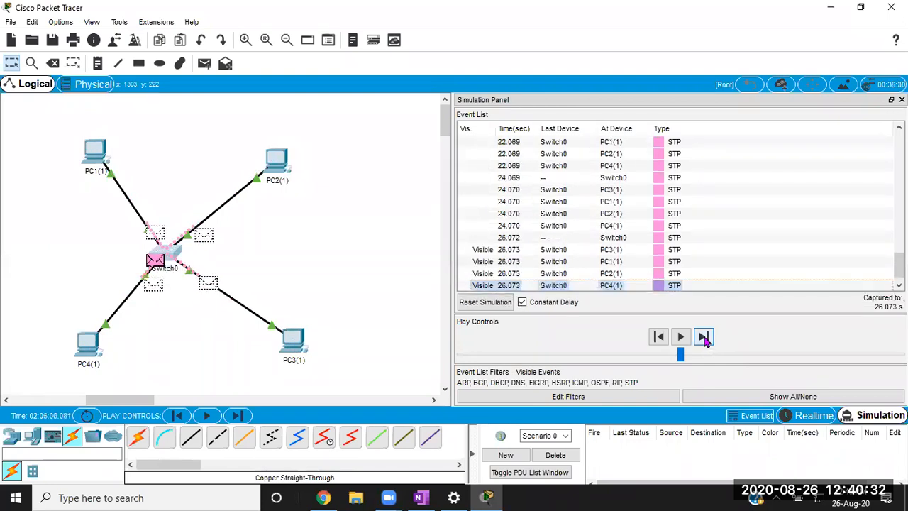
click(705, 338)
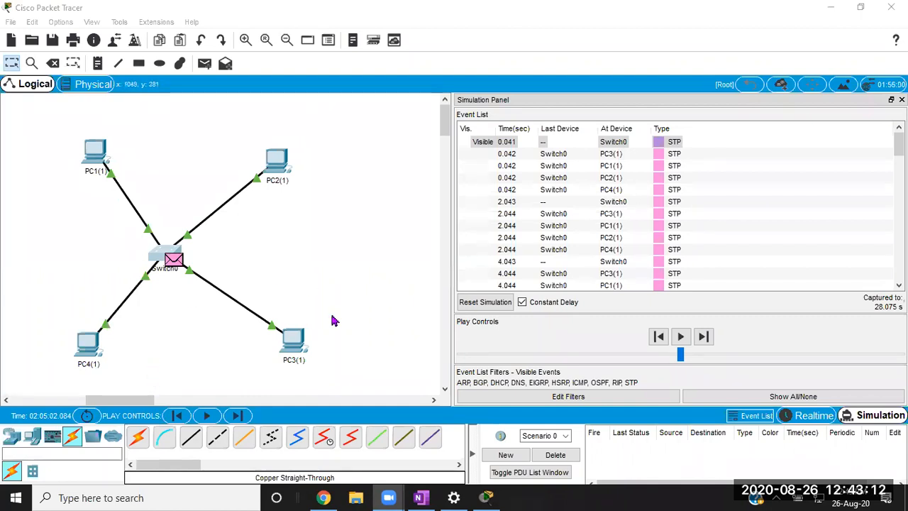
- Display PC1(1)'s ARP table by running arp -a in its command prompt, and close its window
click(205, 64)
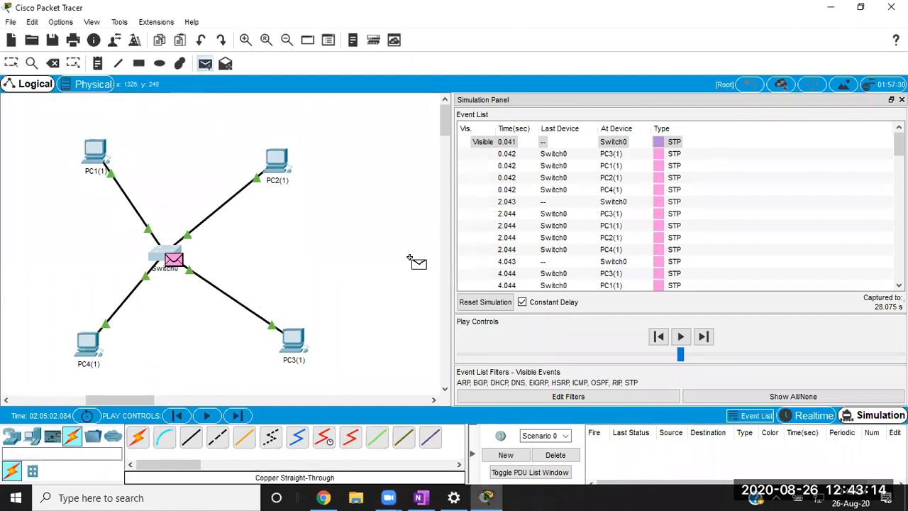
key(Escape)
click(98, 157)
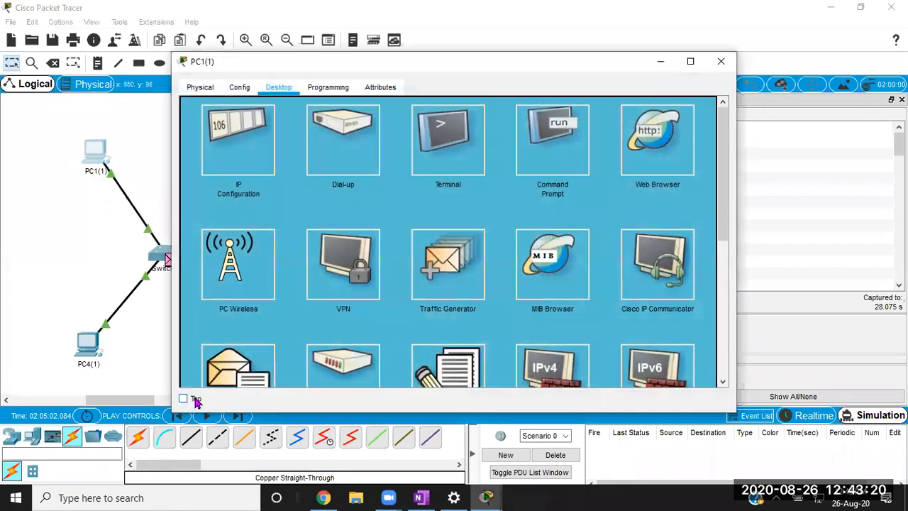
click(545, 171)
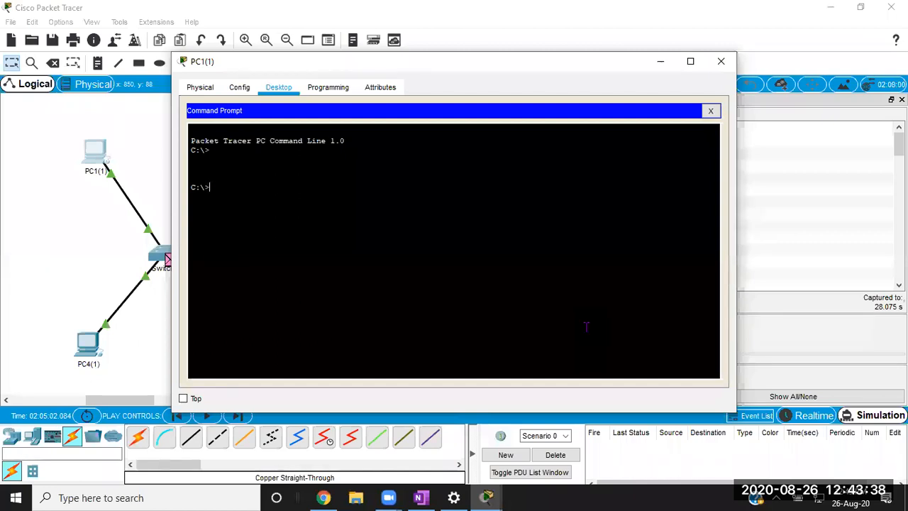
text(arp -a)
key(Return)
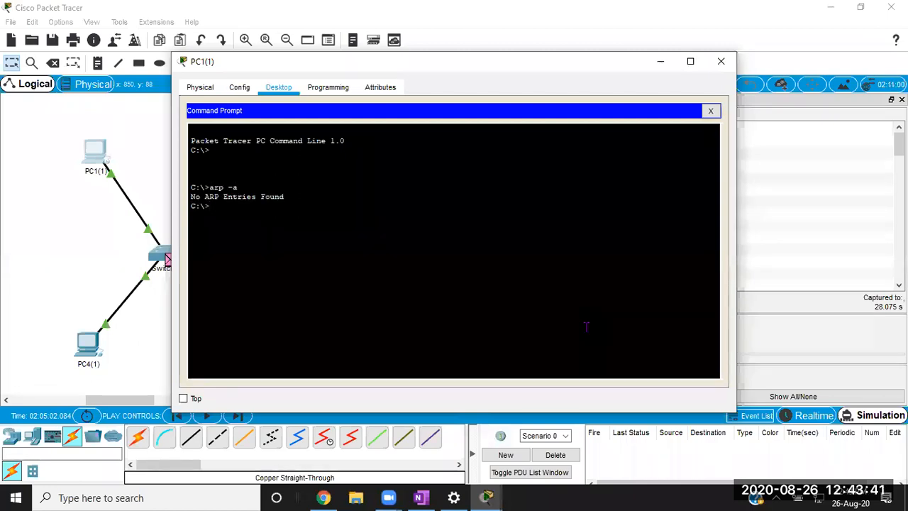
click(721, 61)
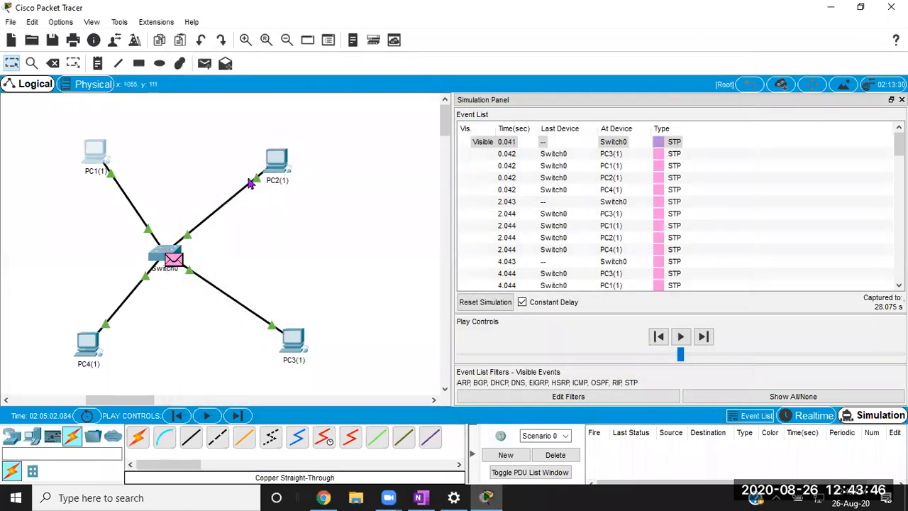
- Display PC3(1)'s ARP table by running arp -a in its command prompt, and close its window
click(292, 345)
click(279, 87)
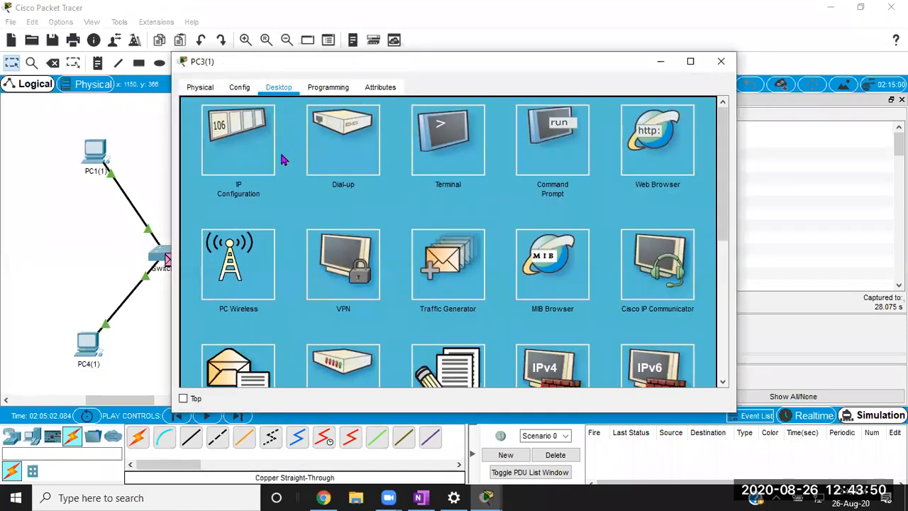
click(544, 142)
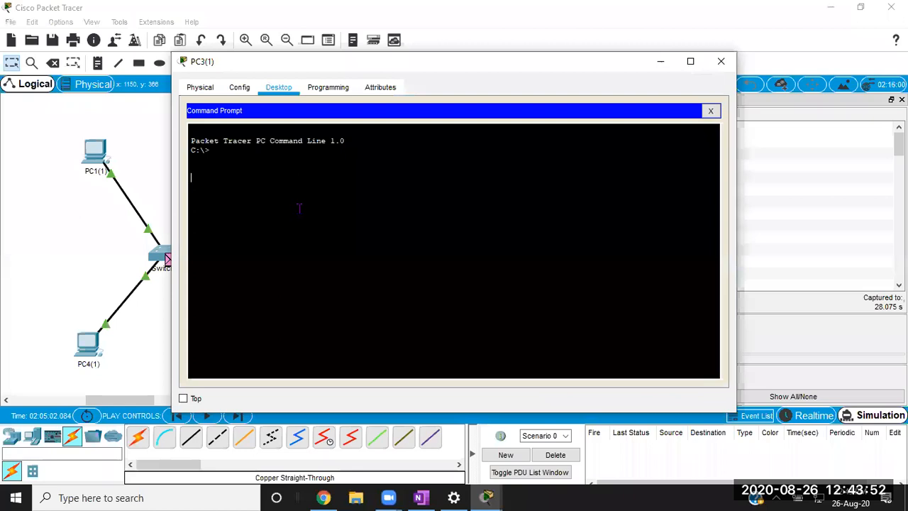
text(arp -a)
key(Return)
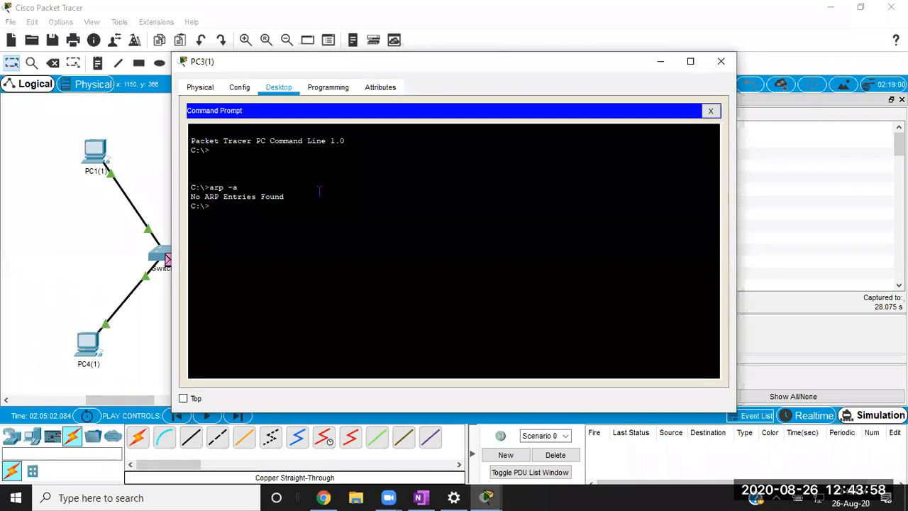
click(721, 61)
- Start a command-line session on Switch0 and enter privileged EXEC mode with en
click(172, 260)
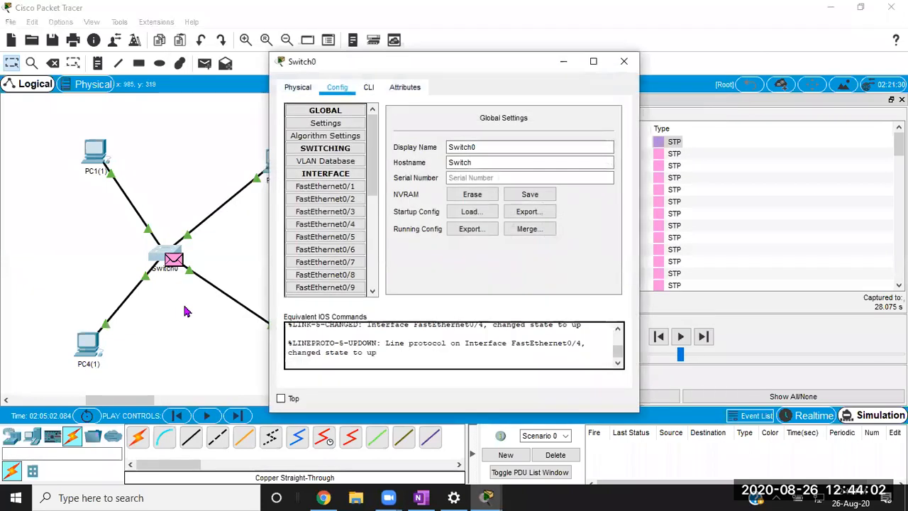
click(369, 87)
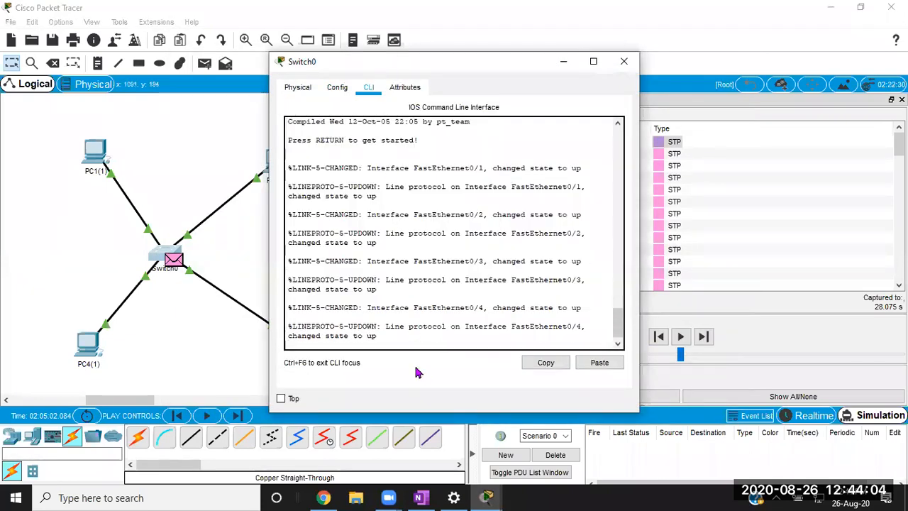
key(Return)
key(Return)
key(Return)
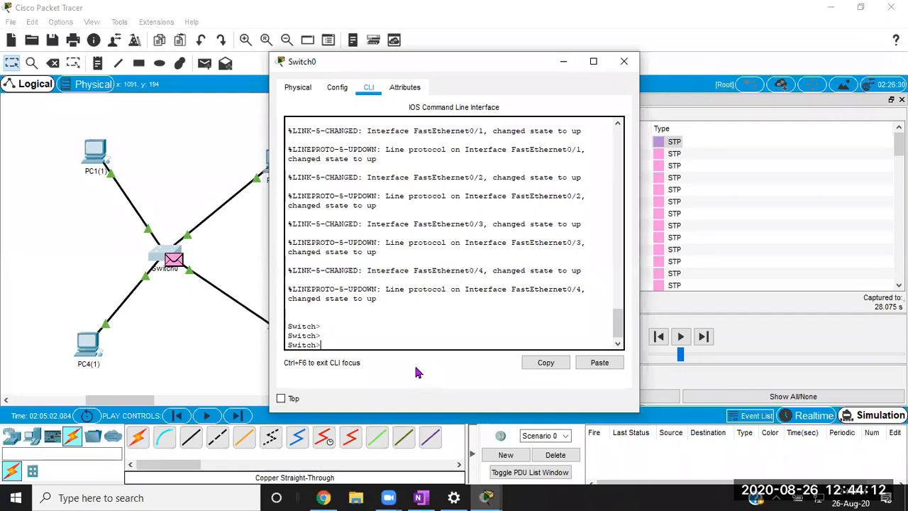
text(en)
key(Return)
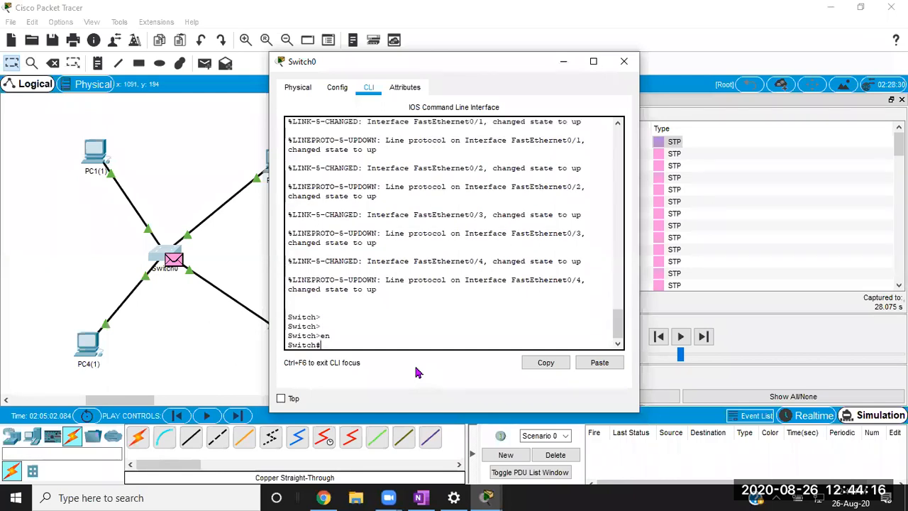
- Run the auto-completed enable command on Switch0 and display its MAC address table with sh mac add
text(en)
key(Tab)
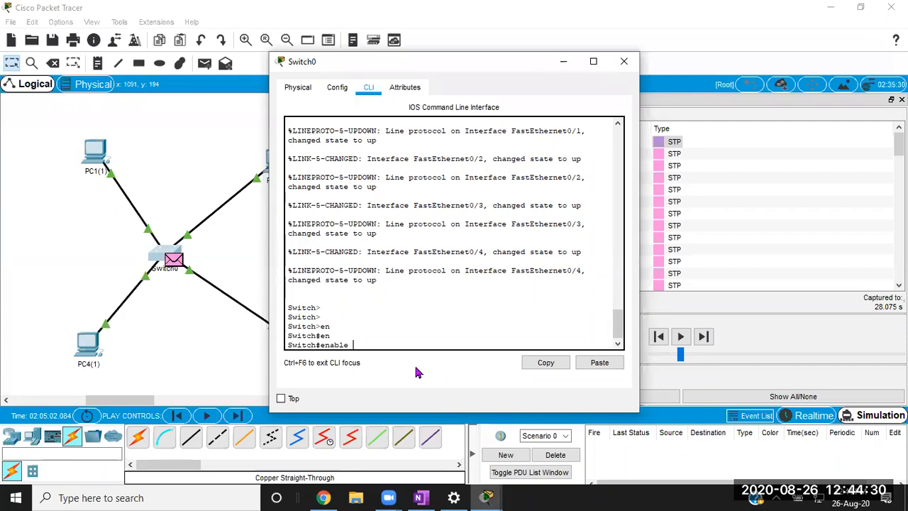
key(Return)
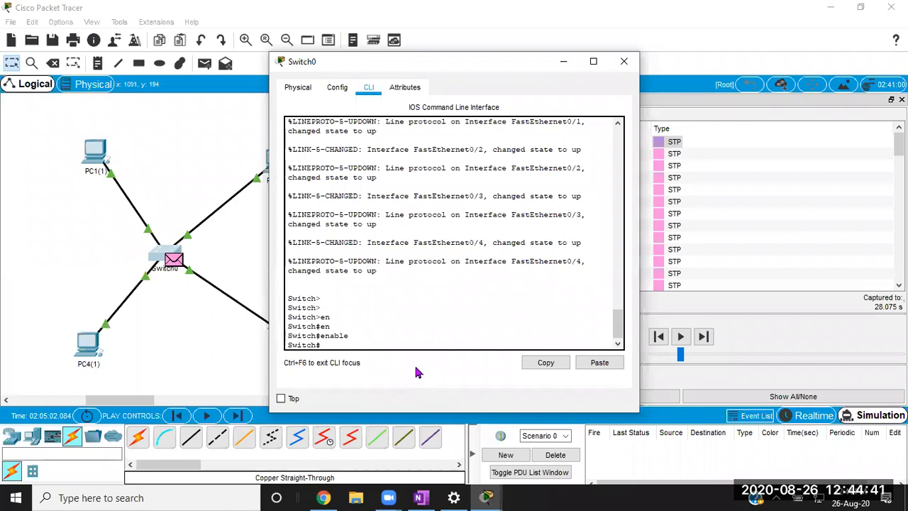
text(sh mac add)
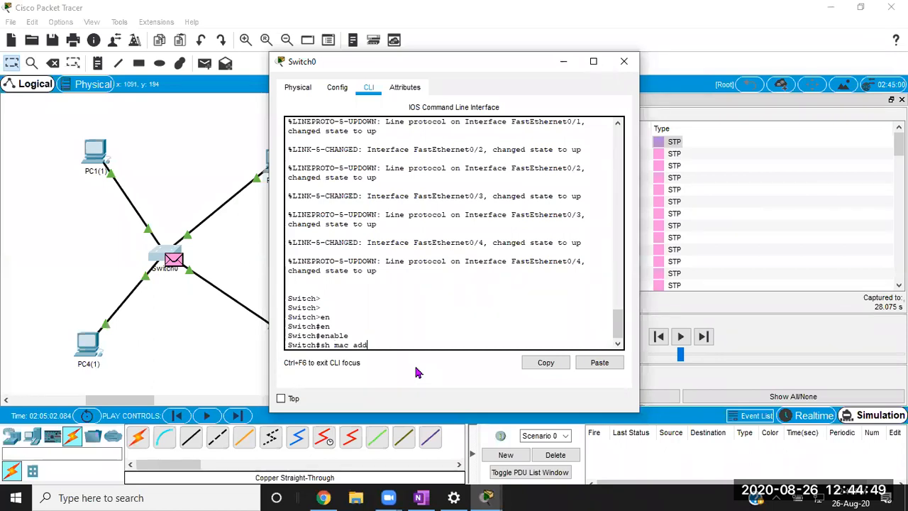
key(Return)
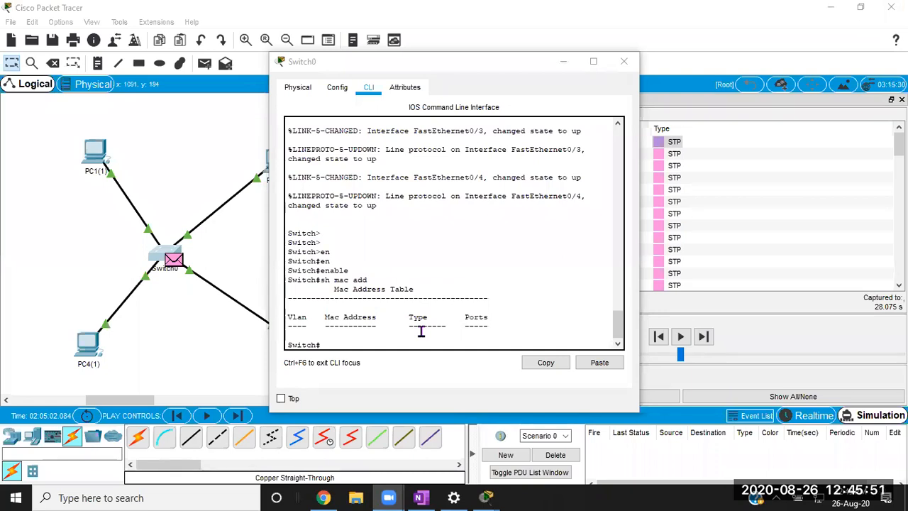
- Display Switch0's MAC address table with the full command show mac address-table, auto-completing each keyword from its abbreviation
click(421, 332)
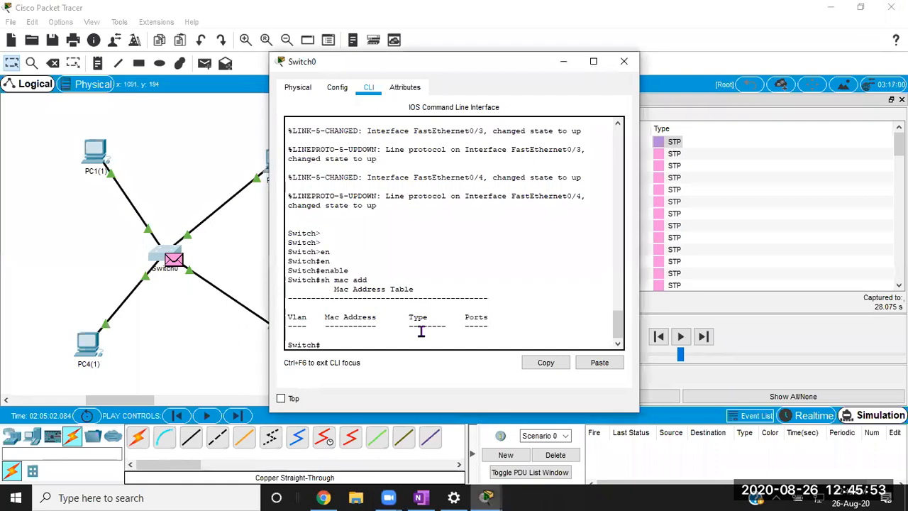
key(Return)
text(s)
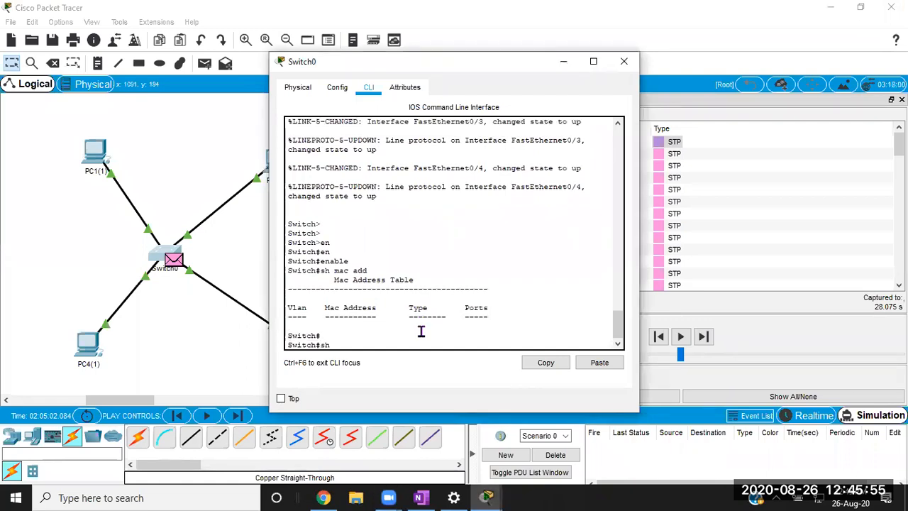
text(h)
key(Tab)
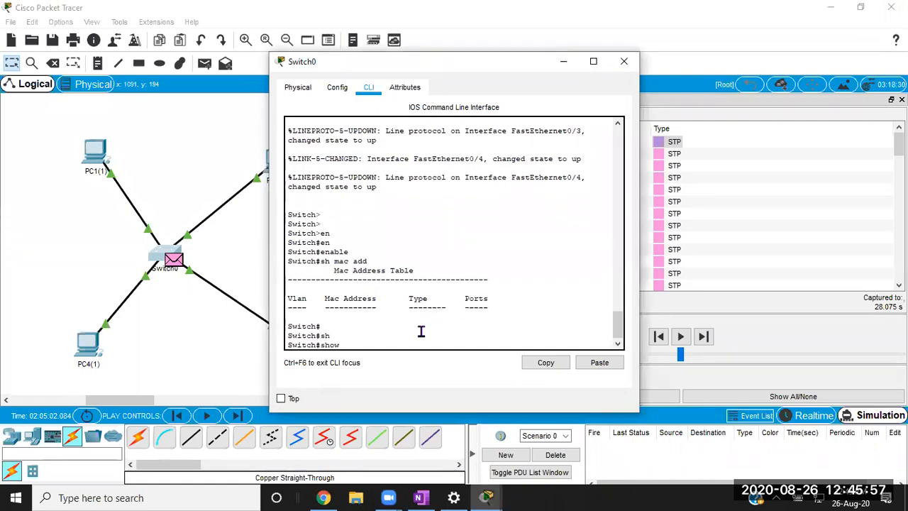
text(mac)
key(Tab)
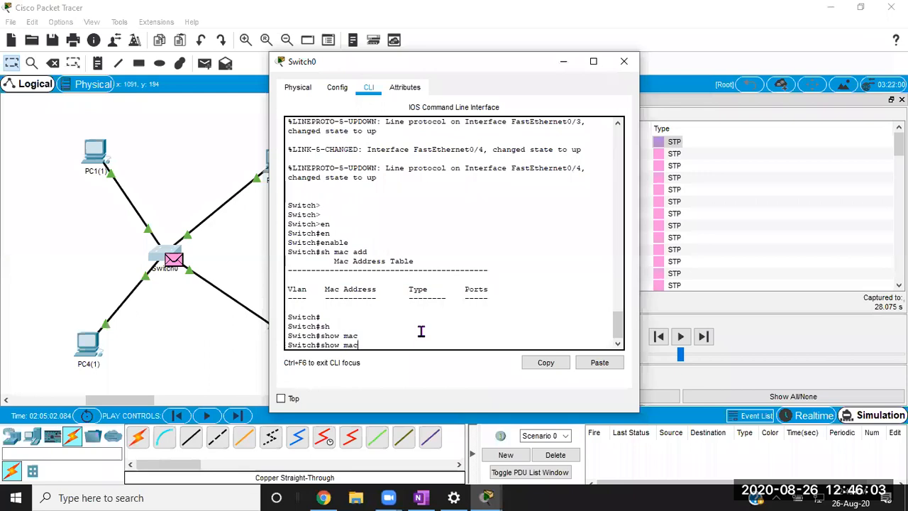
text(add)
key(Tab)
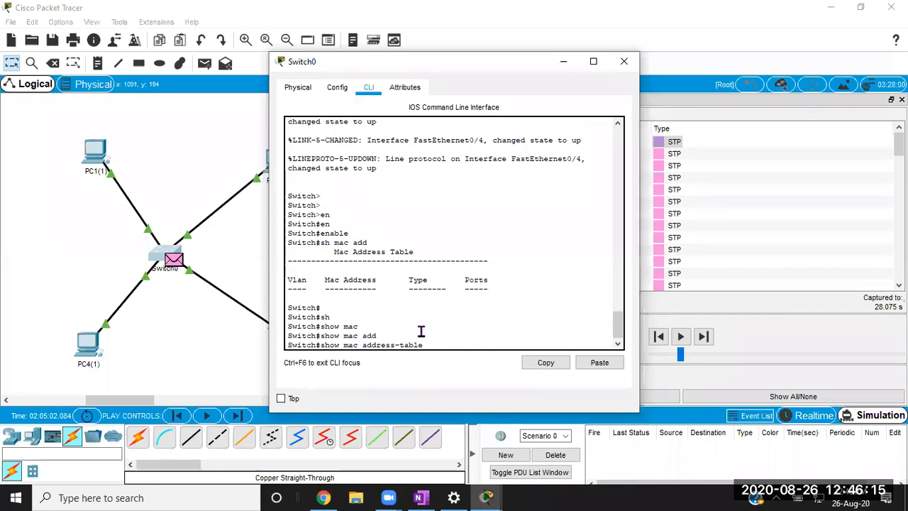
key(Return)
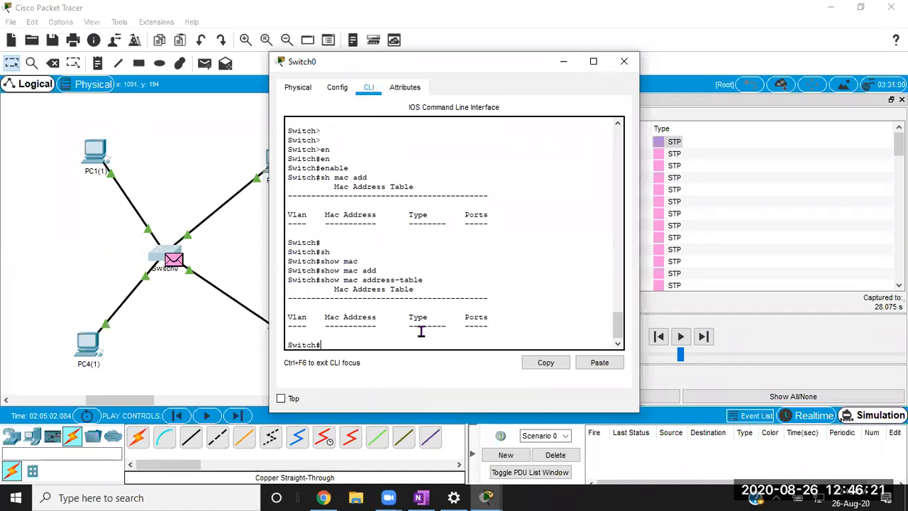
- List Switch0's available EXEC commands with ? twice, paging through to the end, and return to the topology
text(?)
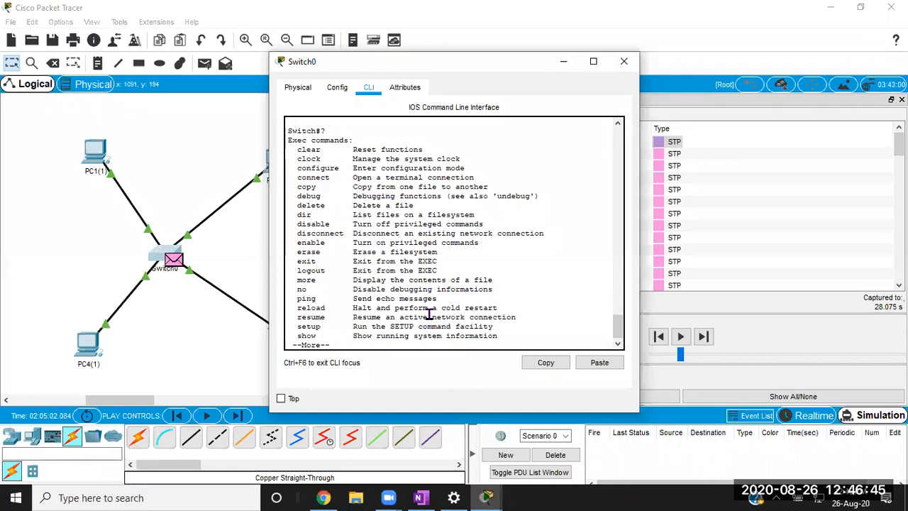
key(Return)
key(Return)
key(Return)
key(Return)
key(Return)
key(Return)
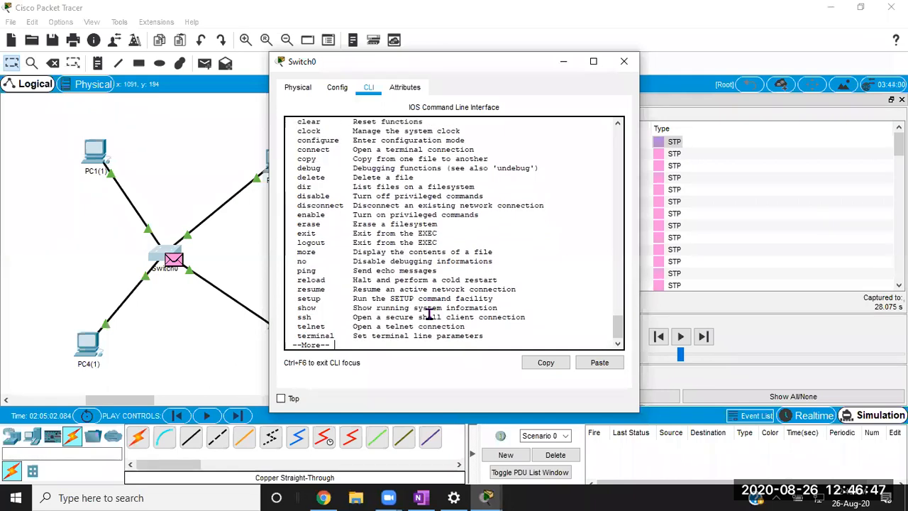
key(Return)
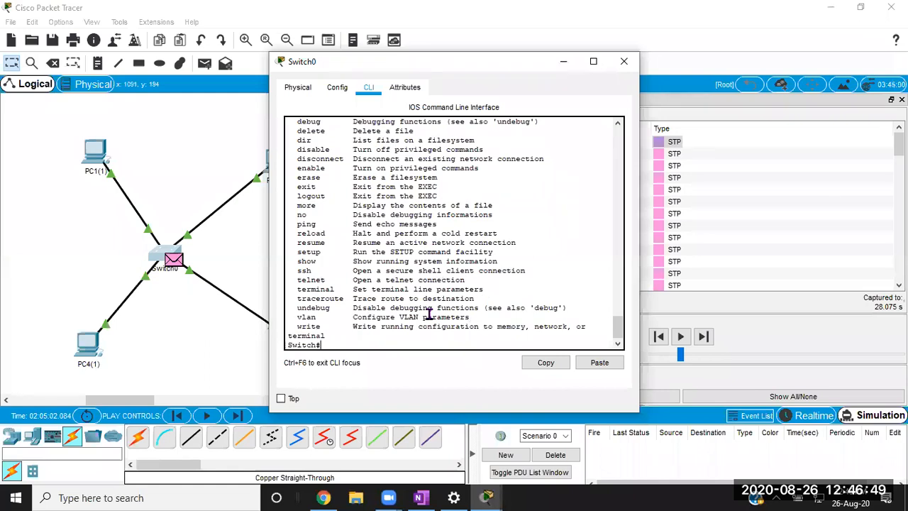
text(?)
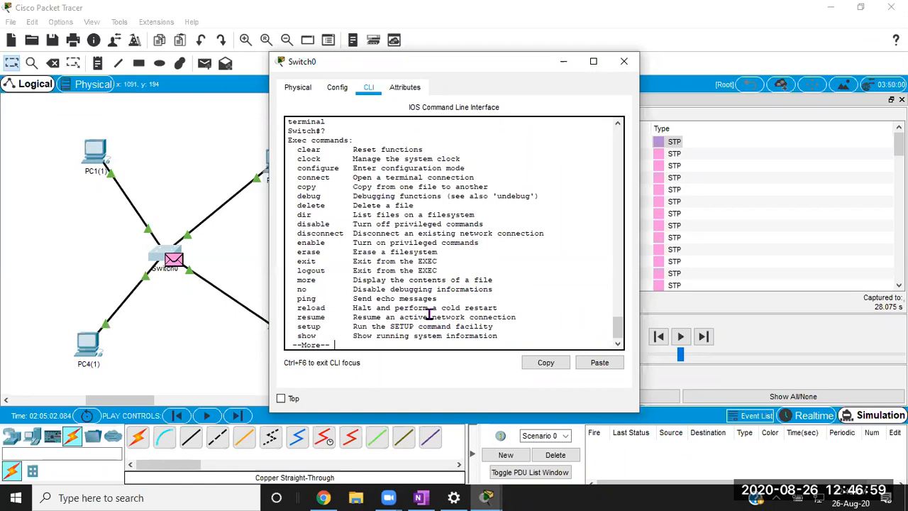
key(space)
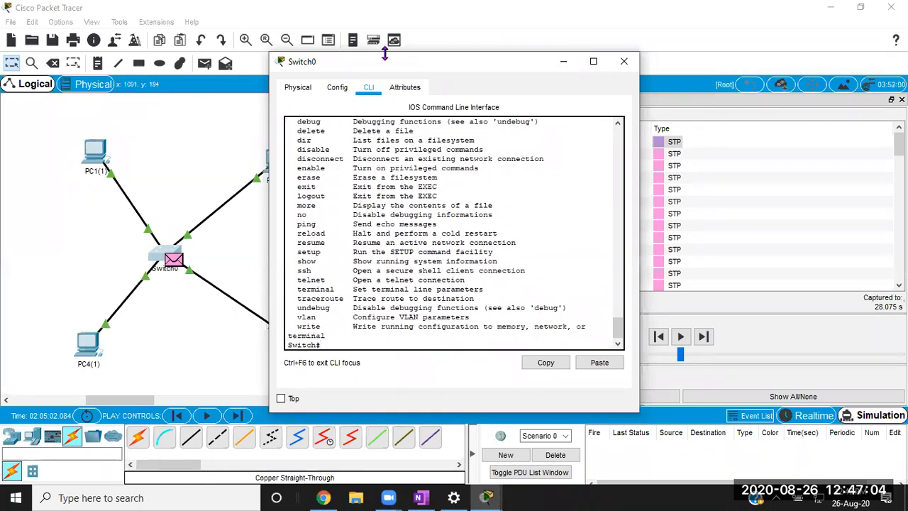
click(138, 272)
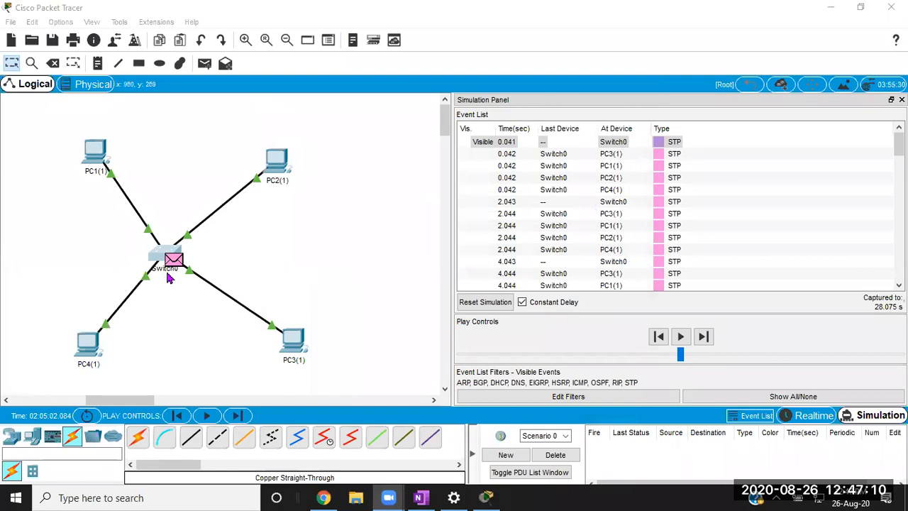
- Add a simple PDU from PC1(1) to PC3(1) and advance the simulation to 28.075 s
click(205, 65)
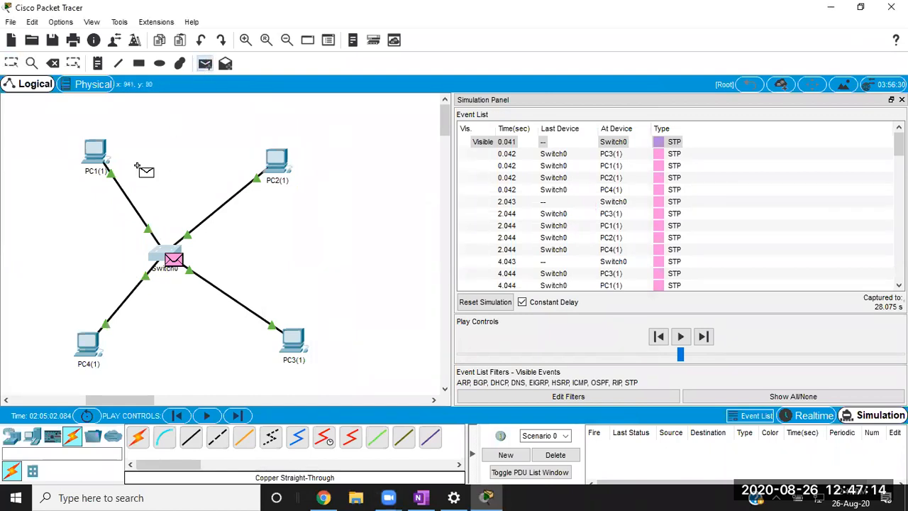
click(96, 153)
click(293, 344)
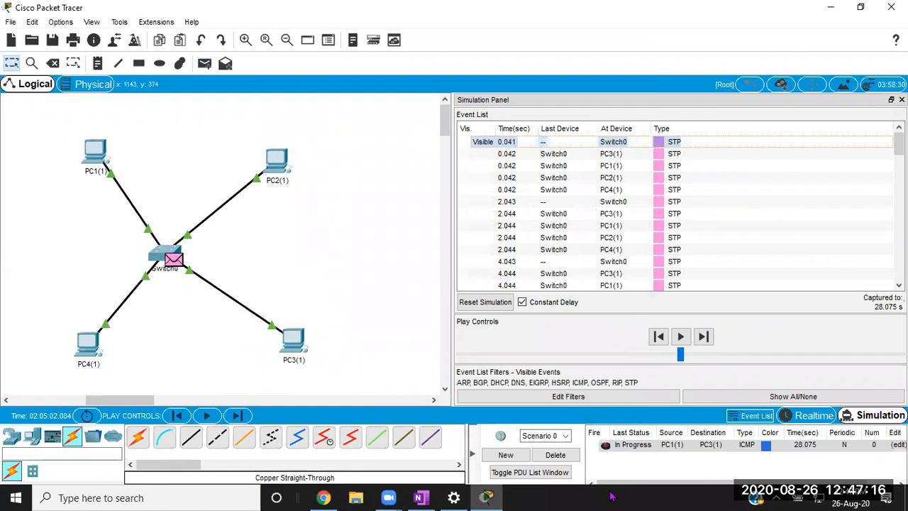
click(703, 337)
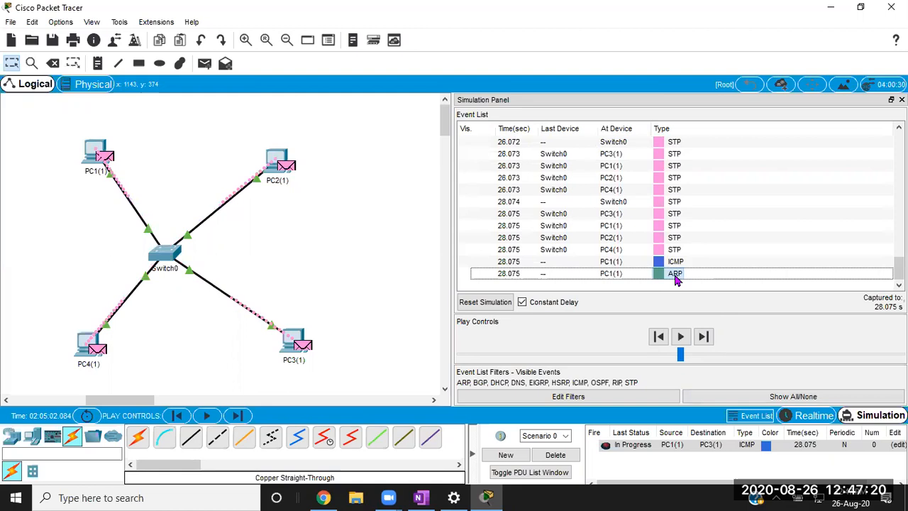
- Examine the outbound PDU details of the ARP event at PC1(1), particularly the Ethernet destination address
click(674, 274)
click(632, 54)
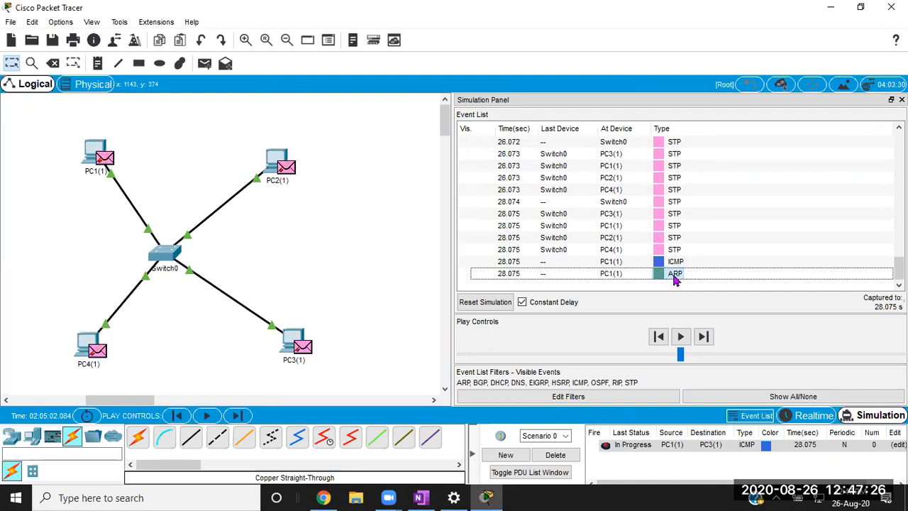
click(674, 274)
click(356, 77)
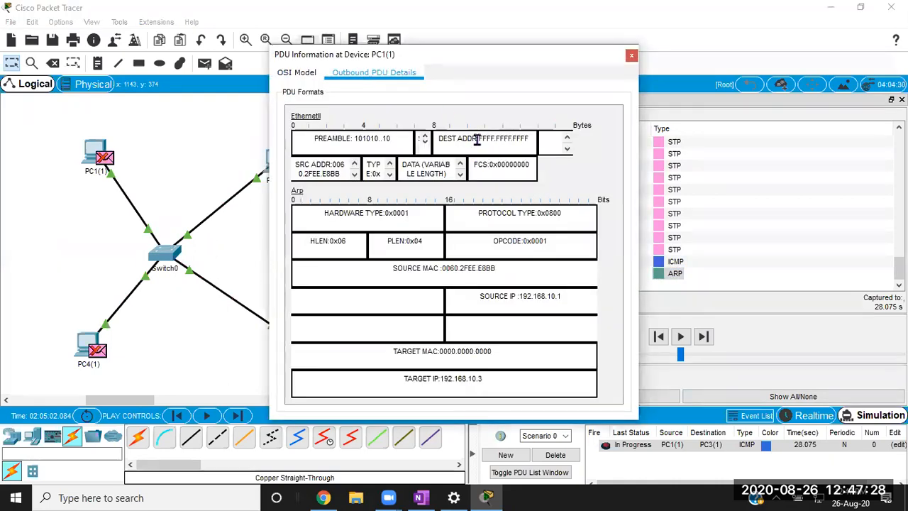
double_click(479, 139)
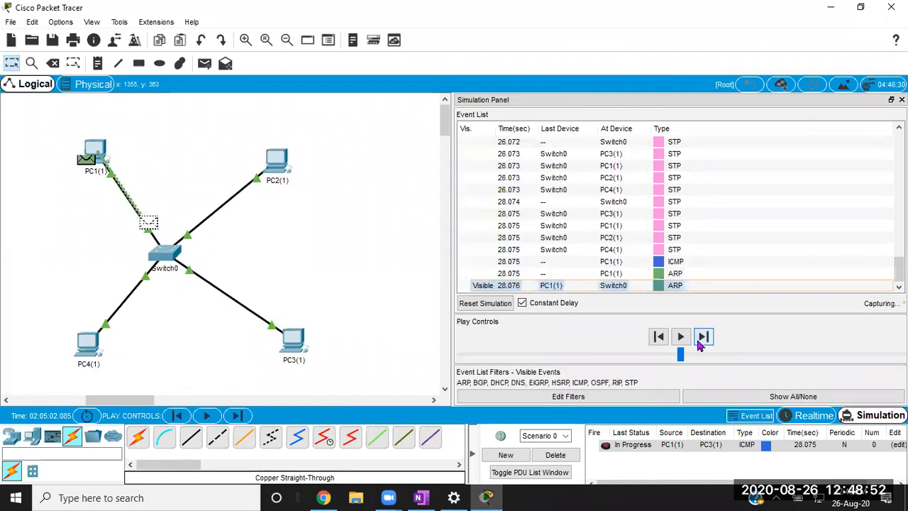
- Advance the capture by one event to bring PC1(1)'s ARP request to Switch0 at 28.076 s
click(703, 336)
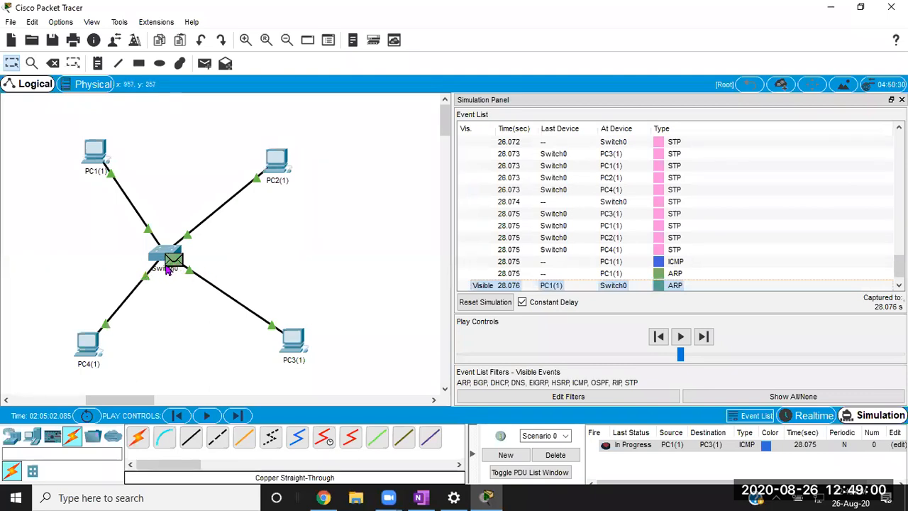
- Advance the capture two events to 28.078 s and examine the ARP reply's outbound PDU at Switch0, particularly its Ethernet destination address
click(703, 338)
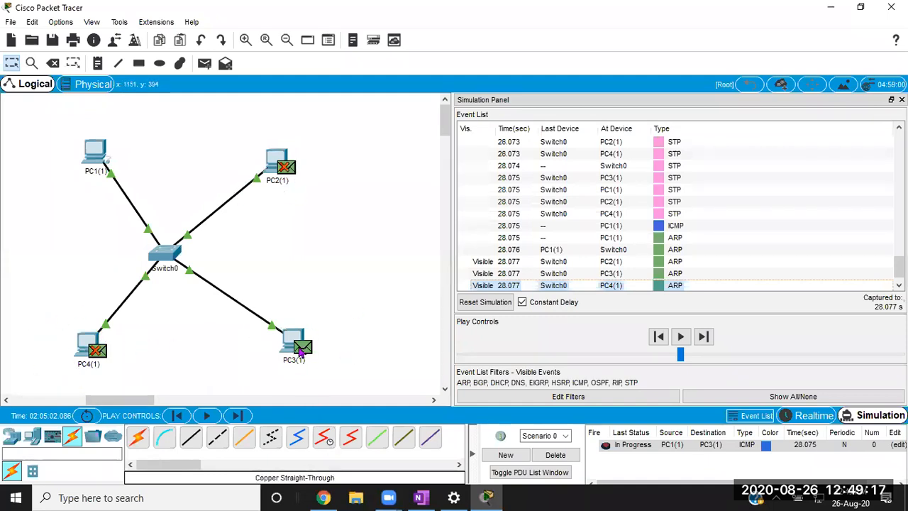
click(702, 336)
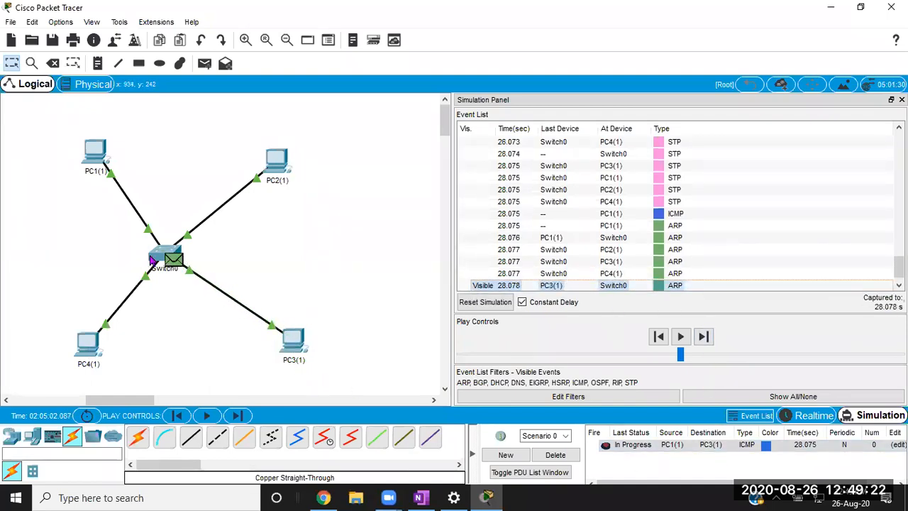
click(670, 285)
click(461, 73)
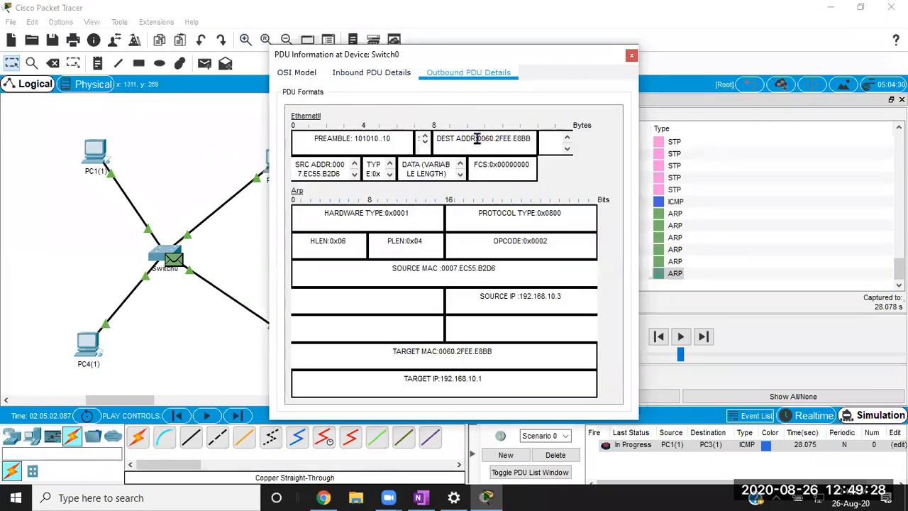
drag(479, 139, 540, 141)
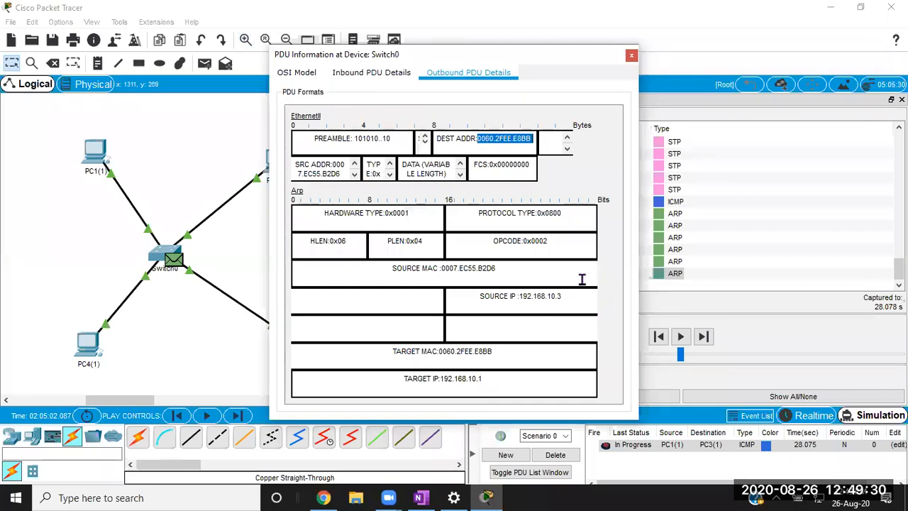
click(630, 54)
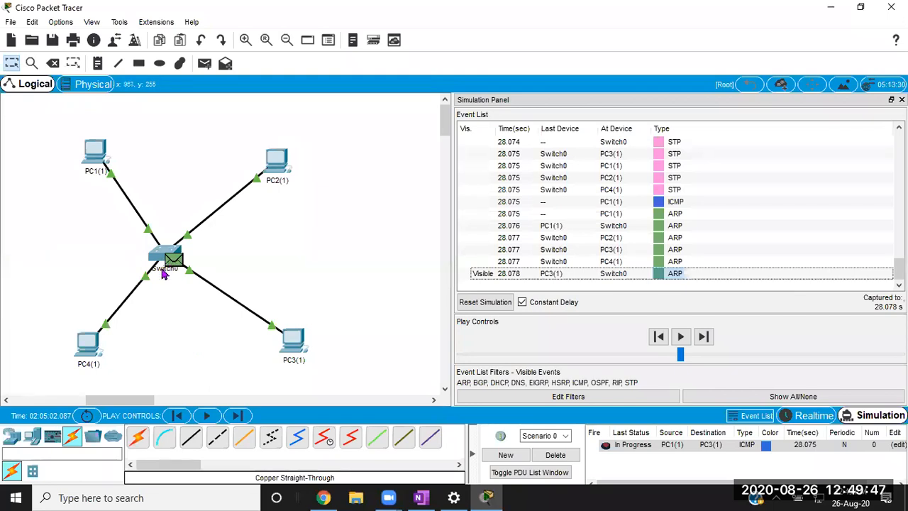
- Advance the capture one event to 28.079 s and list PC1(1)'s ARP table with arp -a in its command prompt
click(704, 337)
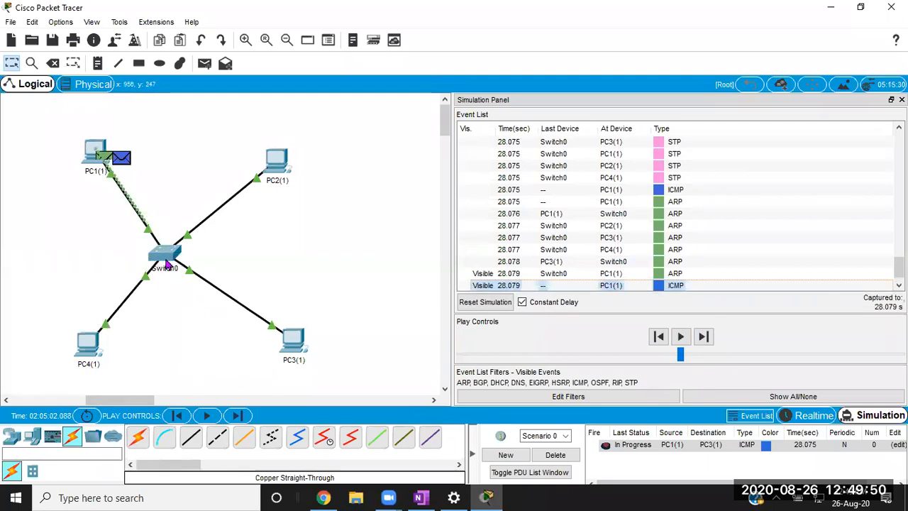
mouse_move(80, 149)
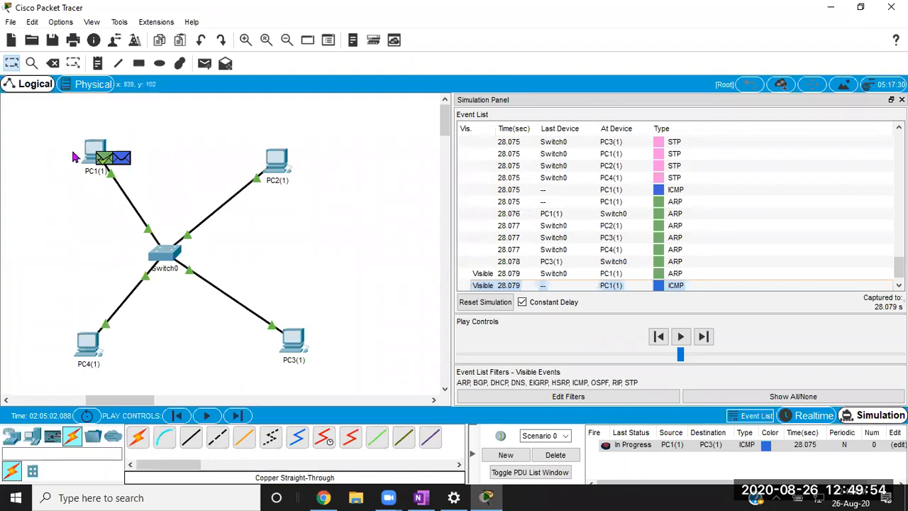
click(93, 153)
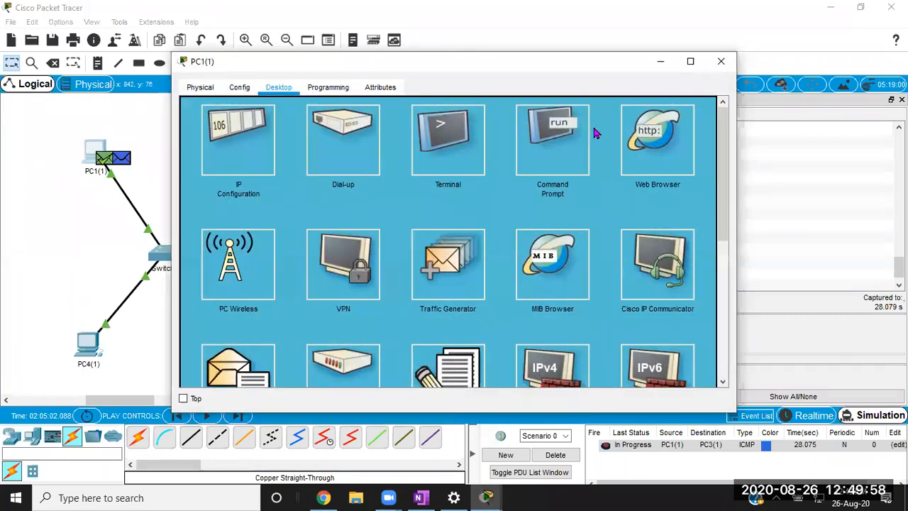
click(553, 177)
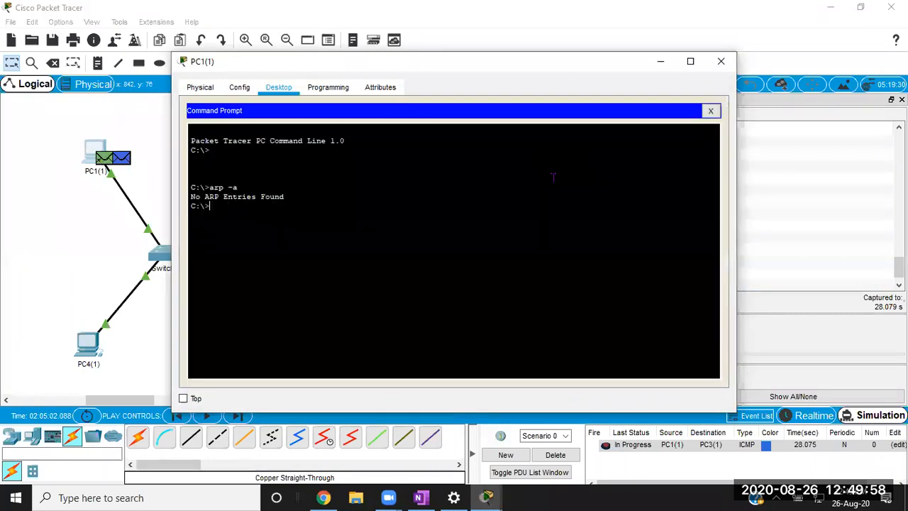
text(arp)
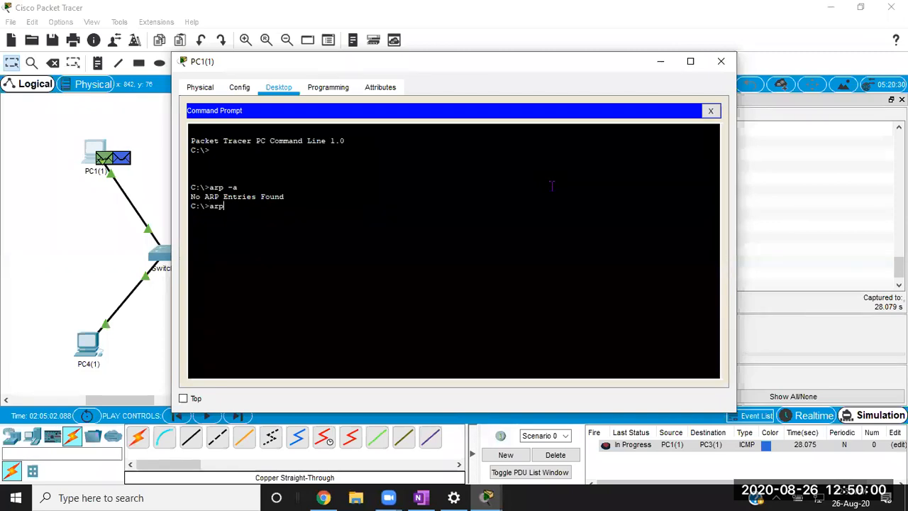
text( -a)
key(Return)
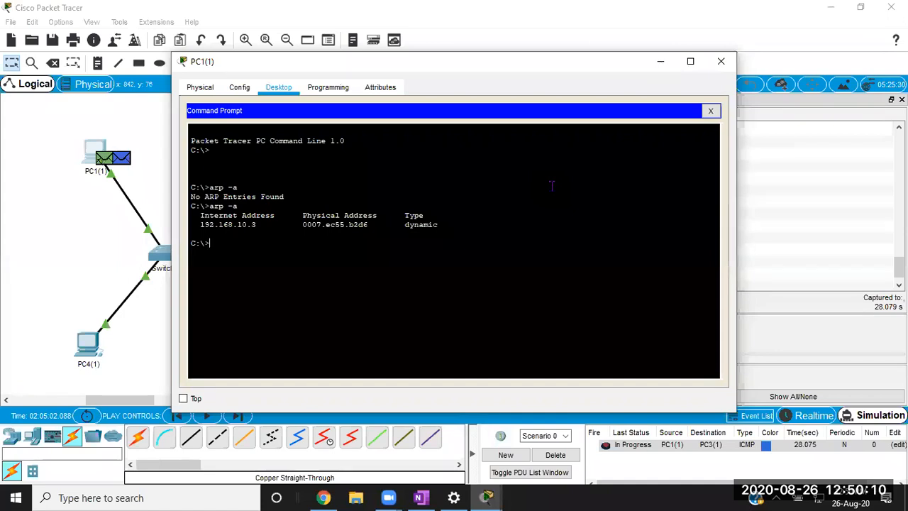
click(721, 61)
- Check the MAC address of PC3(1)'s FastEthernet0 interface against the ARP entry on PC1(1)
click(297, 343)
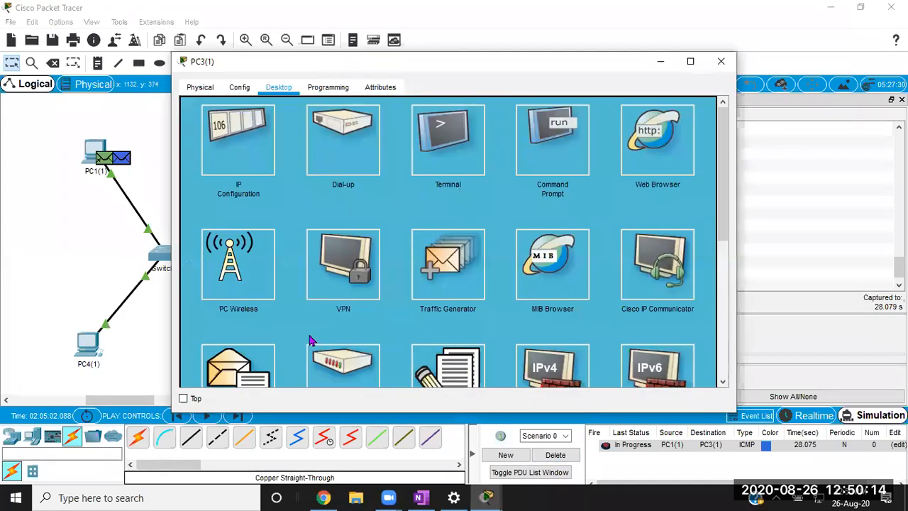
click(235, 159)
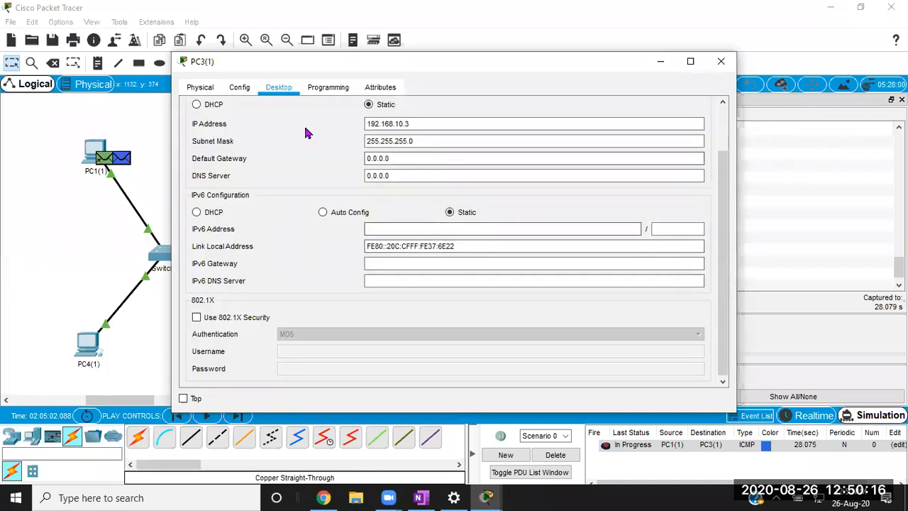
click(200, 86)
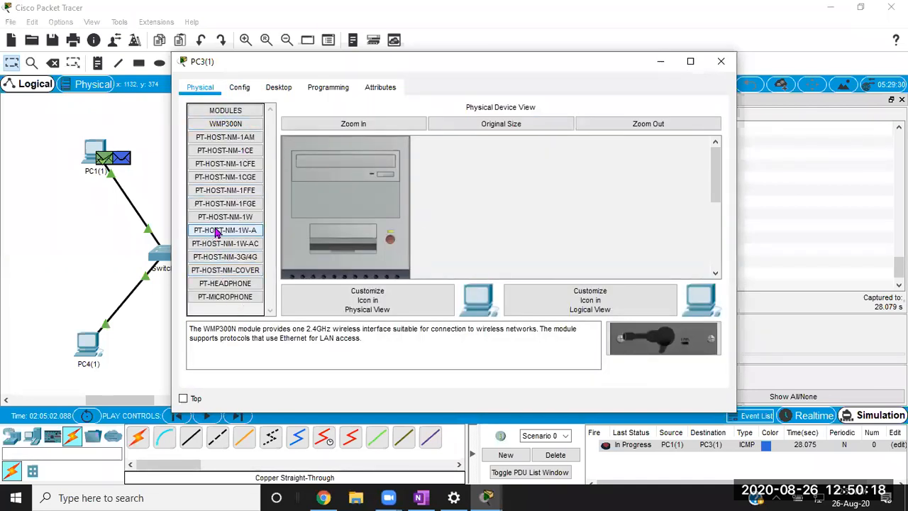
click(239, 86)
click(227, 161)
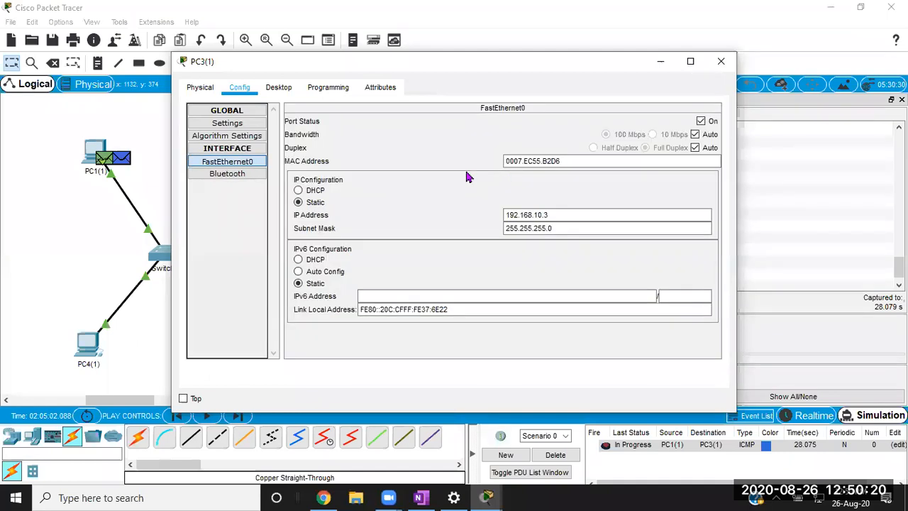
double_click(527, 160)
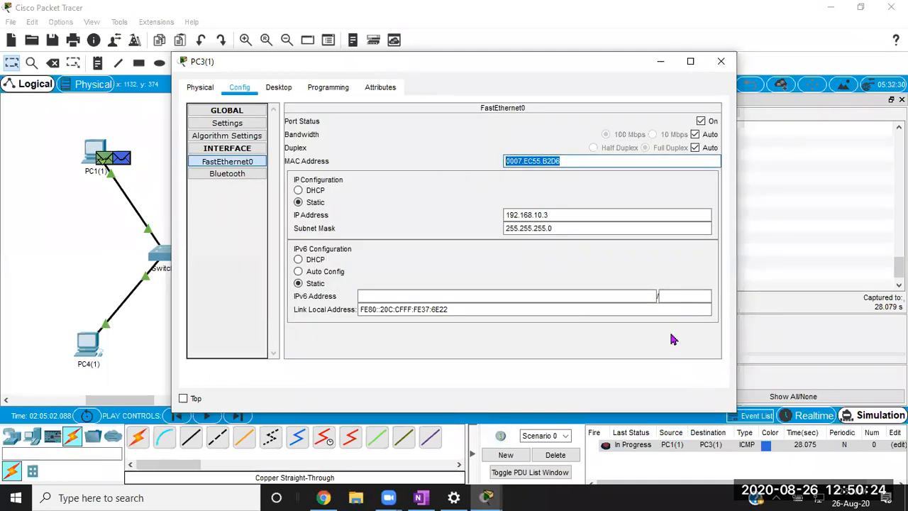
click(721, 61)
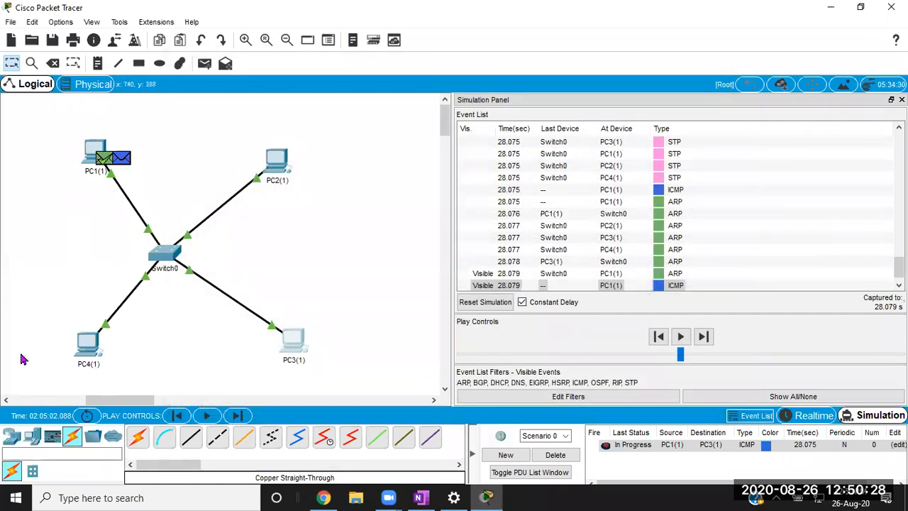
mouse_move(116, 403)
mouse_down()
mouse_move(96, 404)
mouse_move(118, 404)
mouse_up()
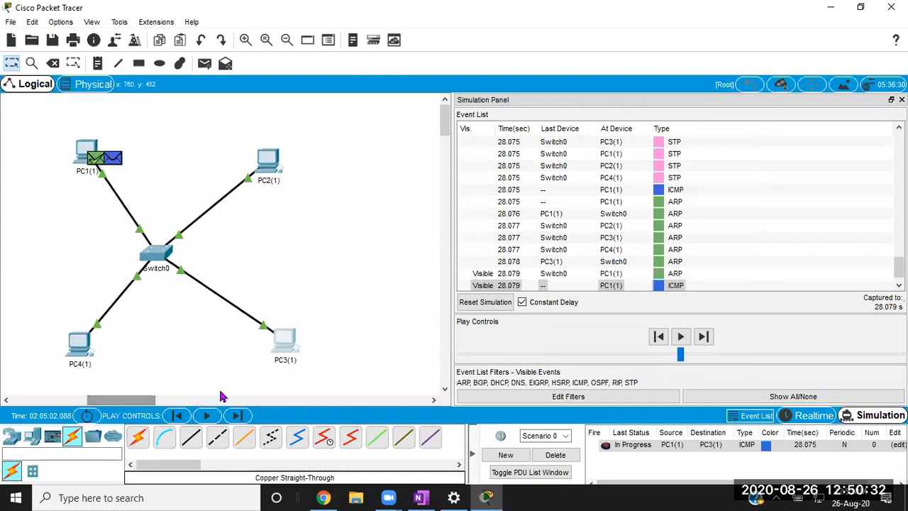
click(282, 343)
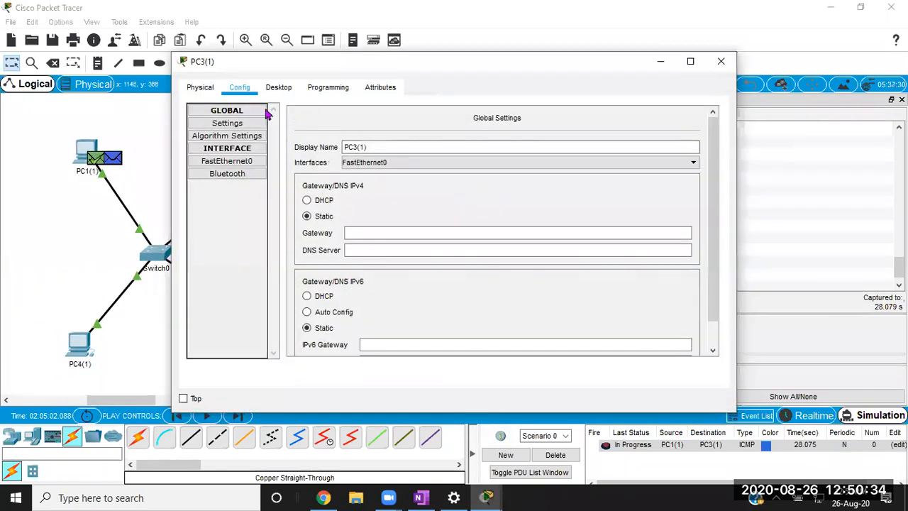
click(200, 87)
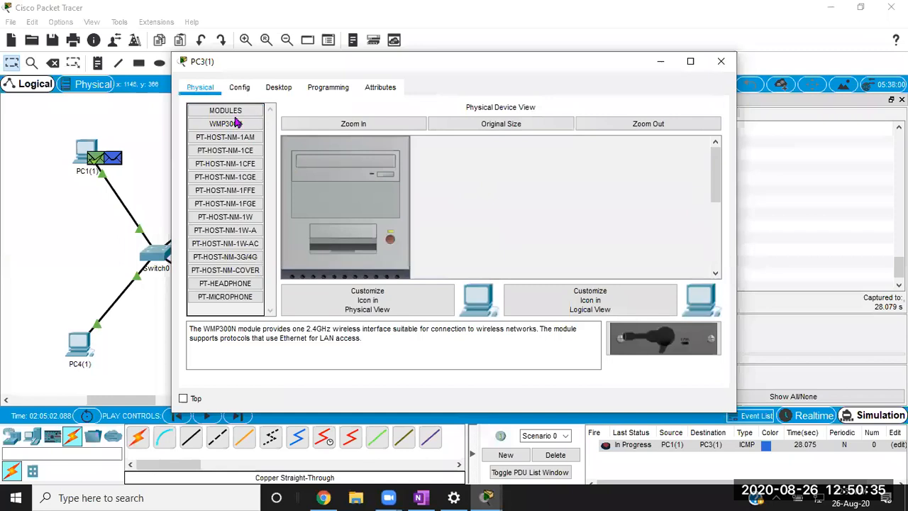
click(721, 61)
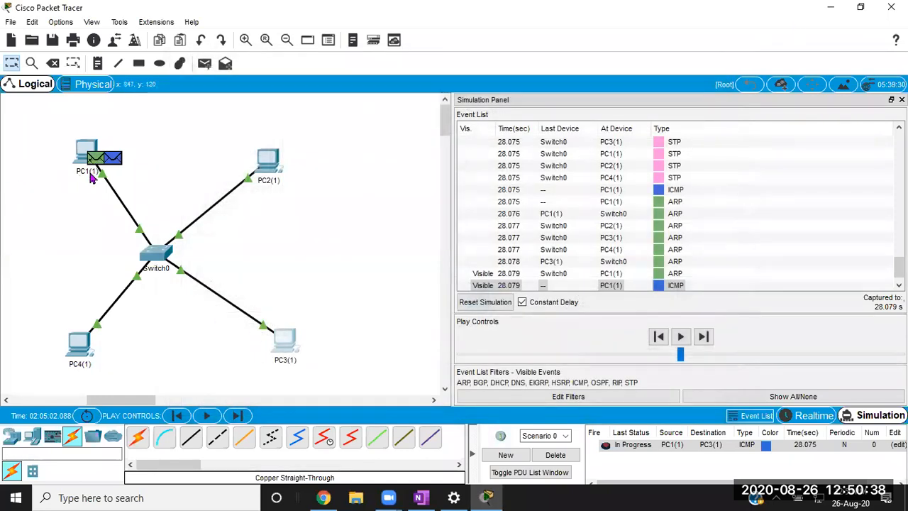
- Delete the current PDU scenario and power-cycle the network, resetting the simulation to an empty event list
click(565, 458)
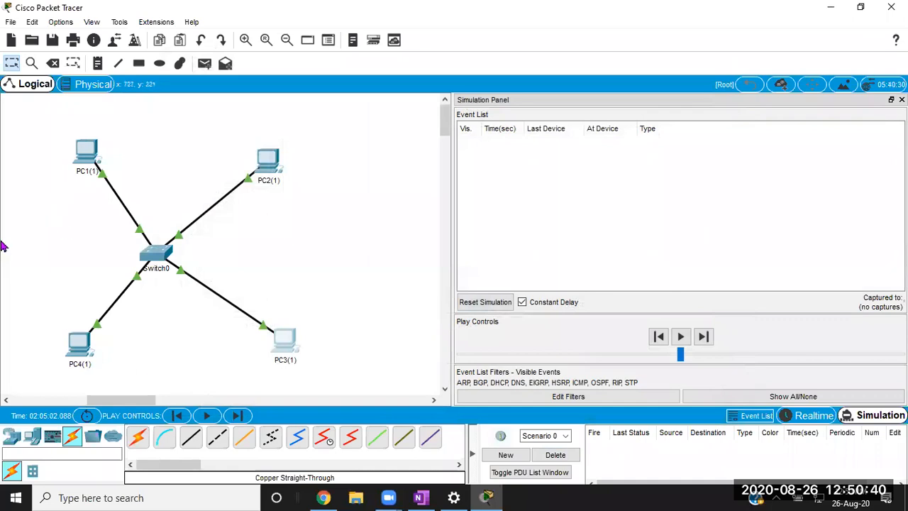
click(499, 267)
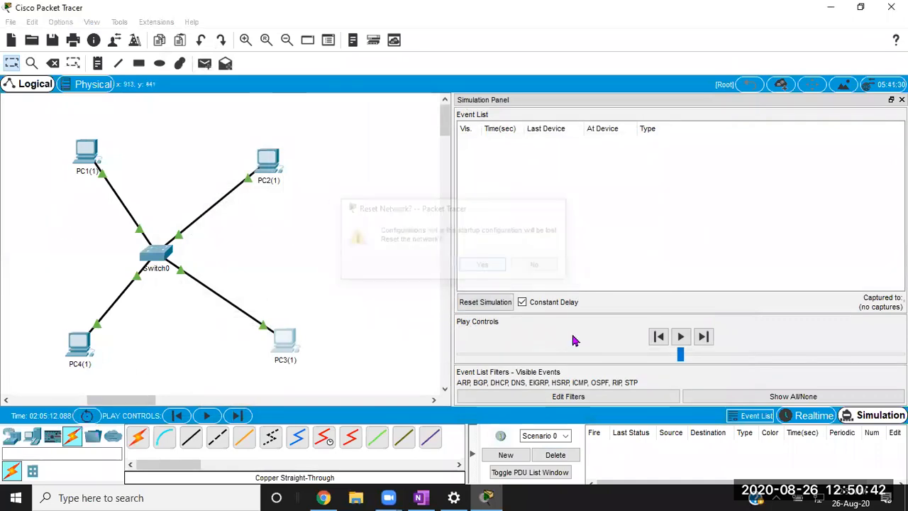
click(704, 338)
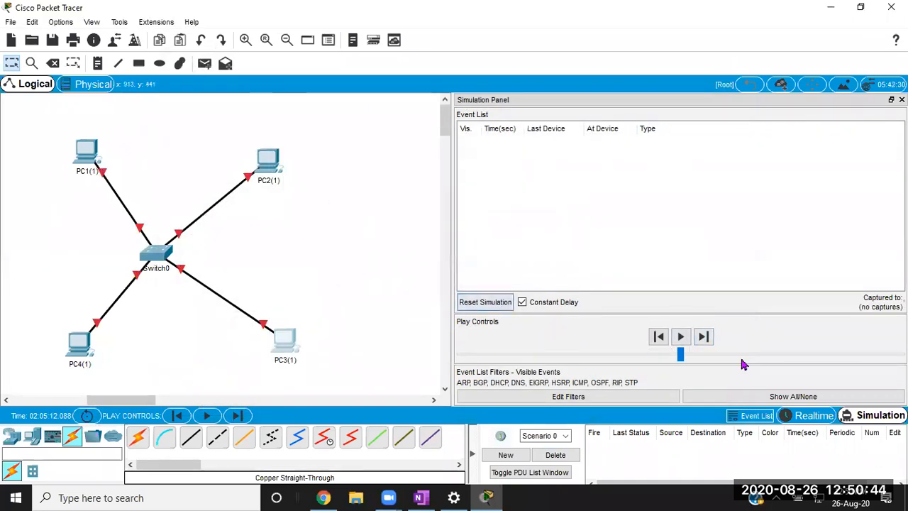
click(704, 338)
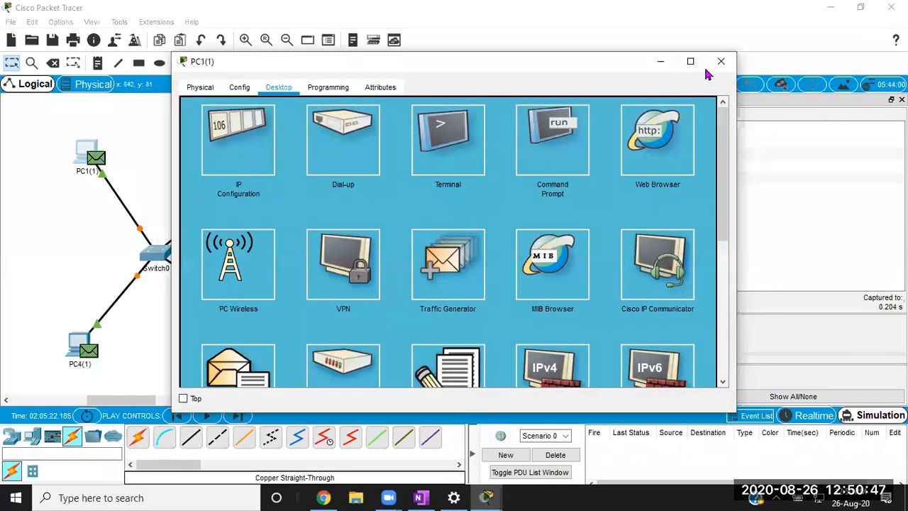
click(722, 61)
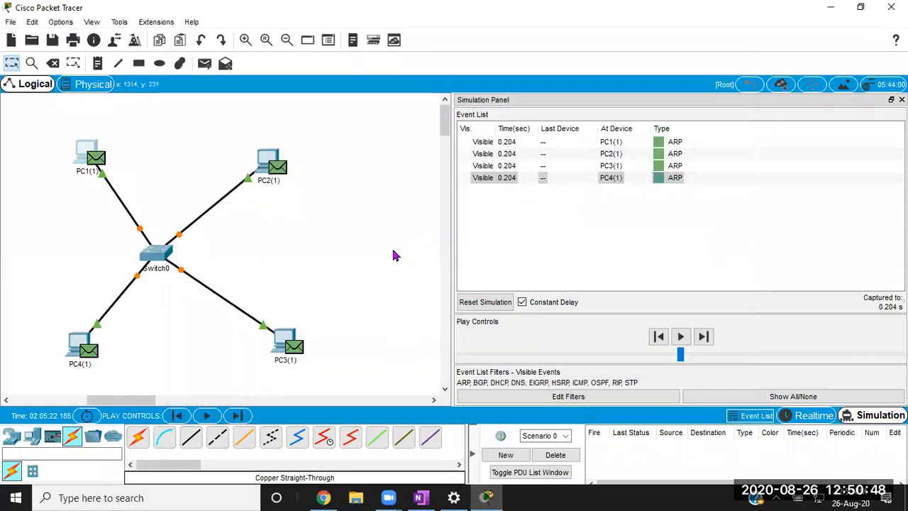
click(507, 304)
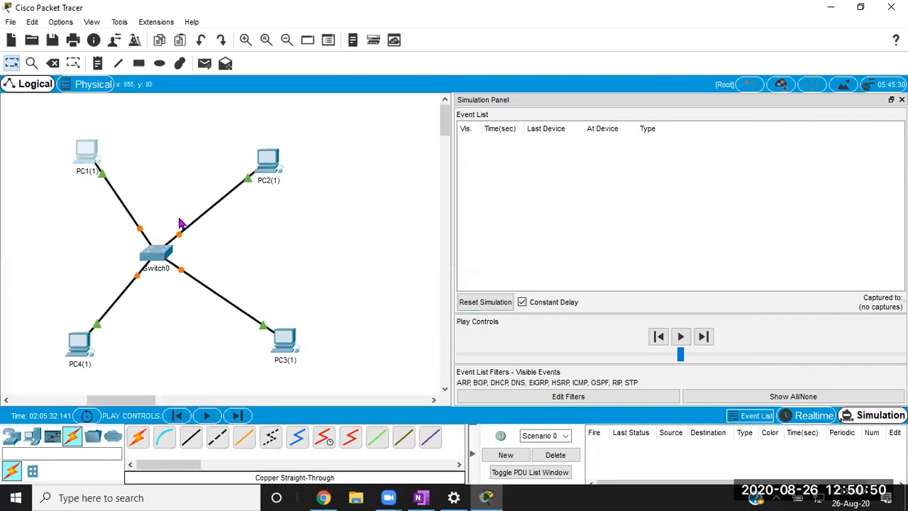
- Set the MAC address of PC1(1)'s FastEthernet0 to 00BB.00BB.00B1 and copy it for reuse on the other PCs
click(79, 162)
click(239, 87)
click(225, 161)
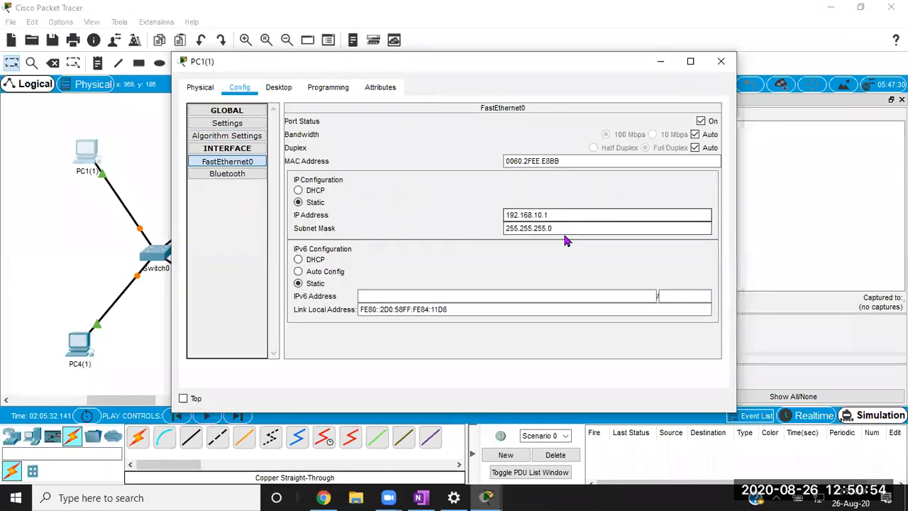
drag(558, 161, 452, 182)
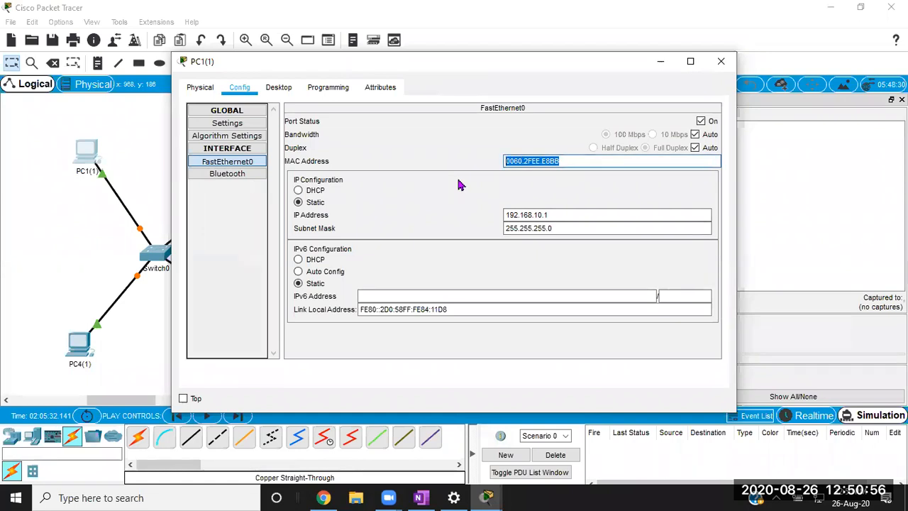
text(000)
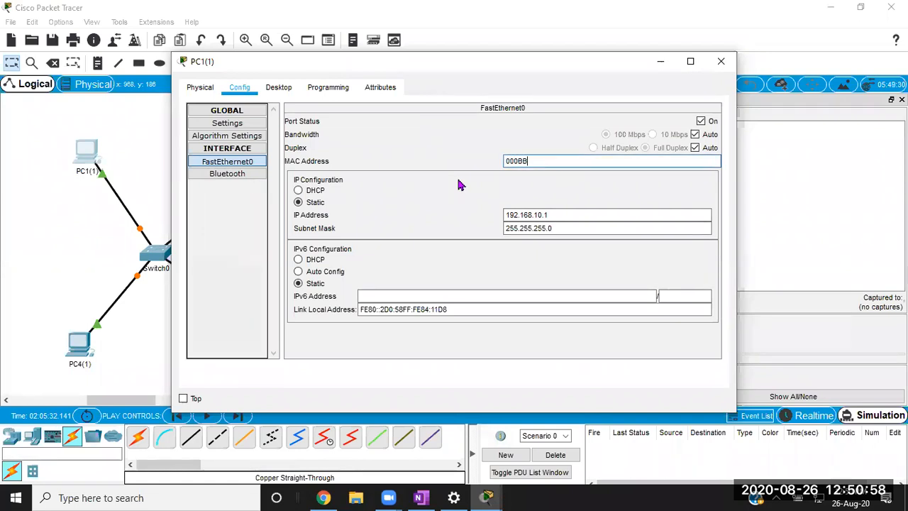
text(BB.000)
key(Left)
key(Left)
key(Left)
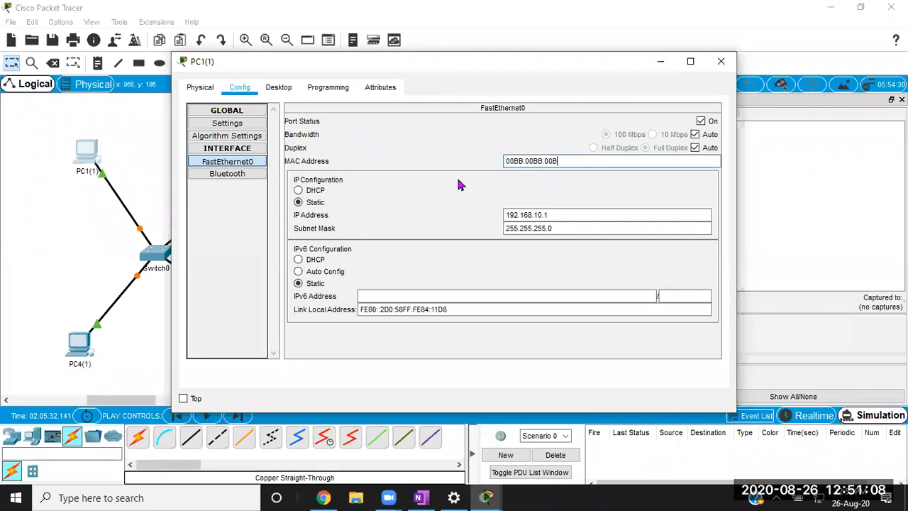
key(ctrl+a)
key(ctrl+c)
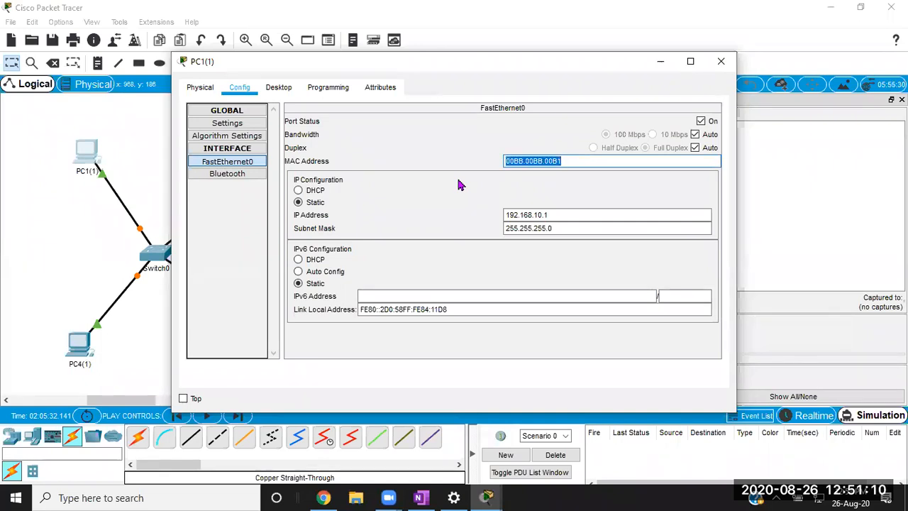
click(721, 61)
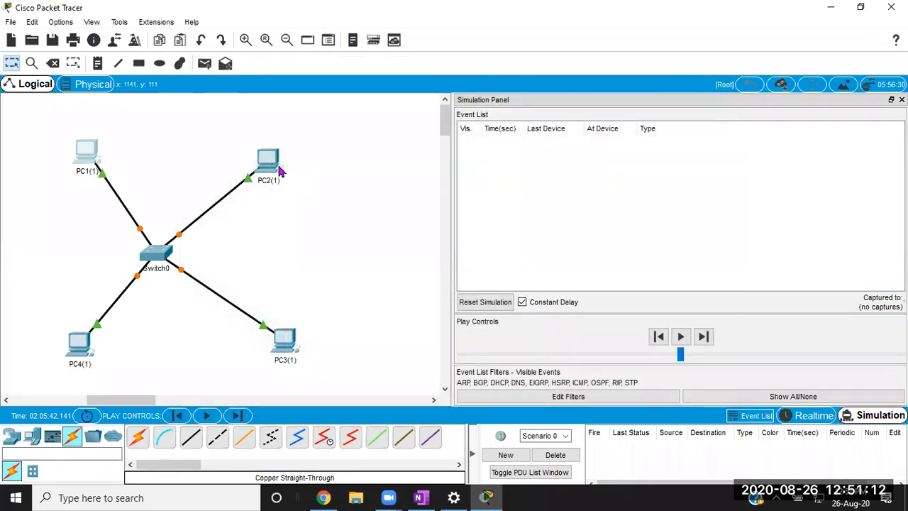
- Set the MAC address of PC2(1)'s FastEthernet0 to 00BB.00BB.00B2, reusing the copied address
click(272, 156)
click(239, 88)
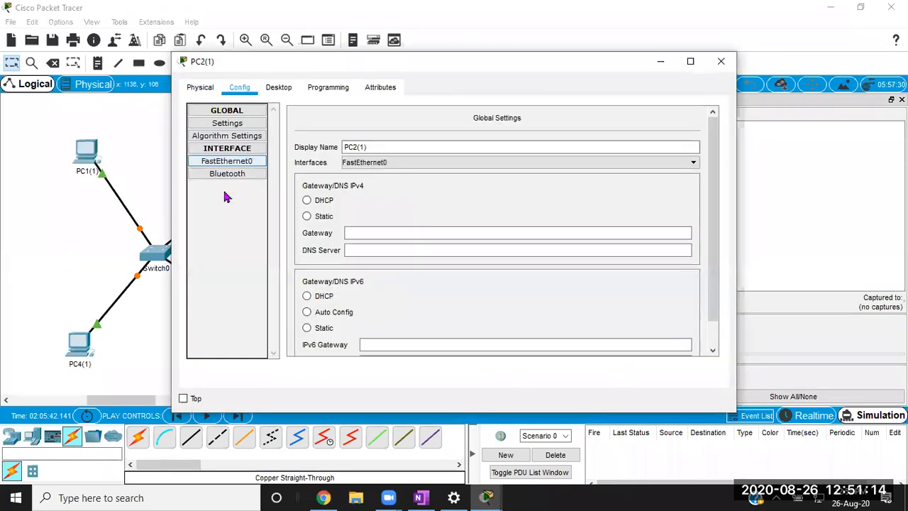
drag(589, 161, 365, 160)
key(ctrl+v)
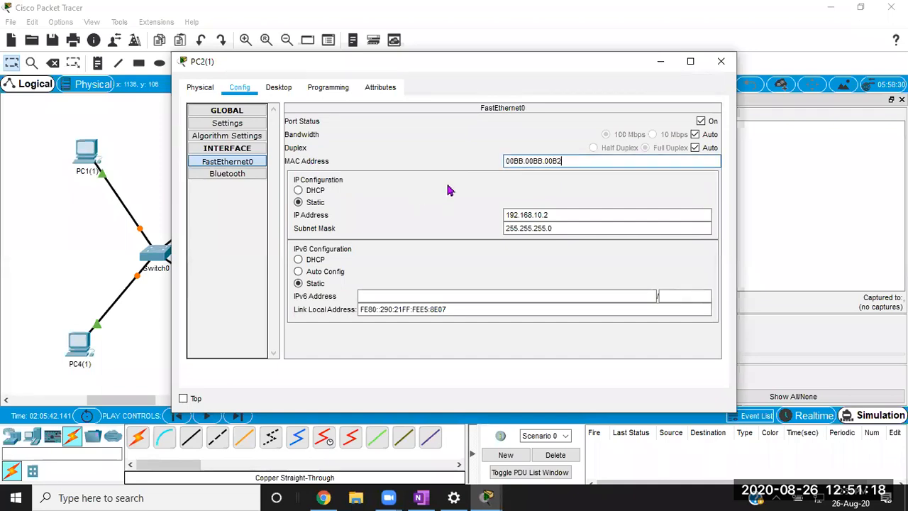
- Set the MAC address of PC3(1)'s FastEthernet0 to 00BB.00BB.00B3, reusing the copied address
click(721, 61)
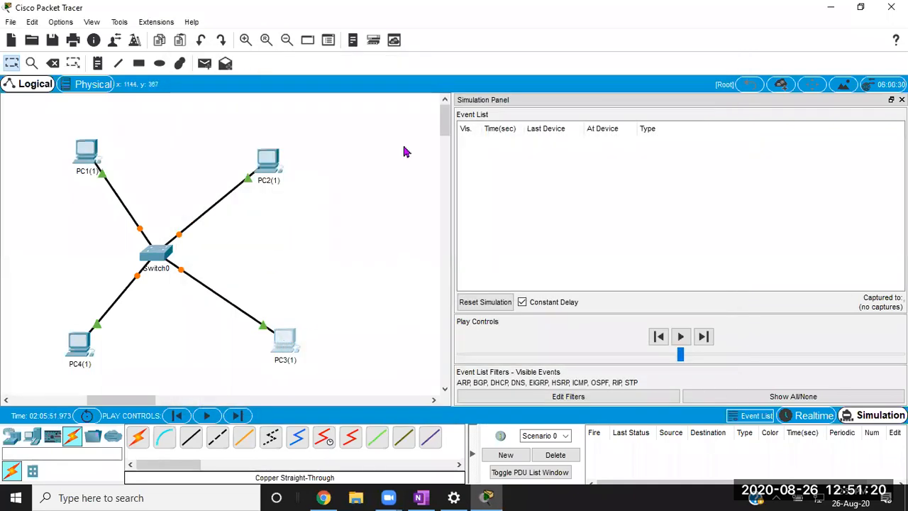
click(285, 344)
click(239, 87)
click(227, 161)
drag(559, 160, 445, 165)
key(ctrl+v)
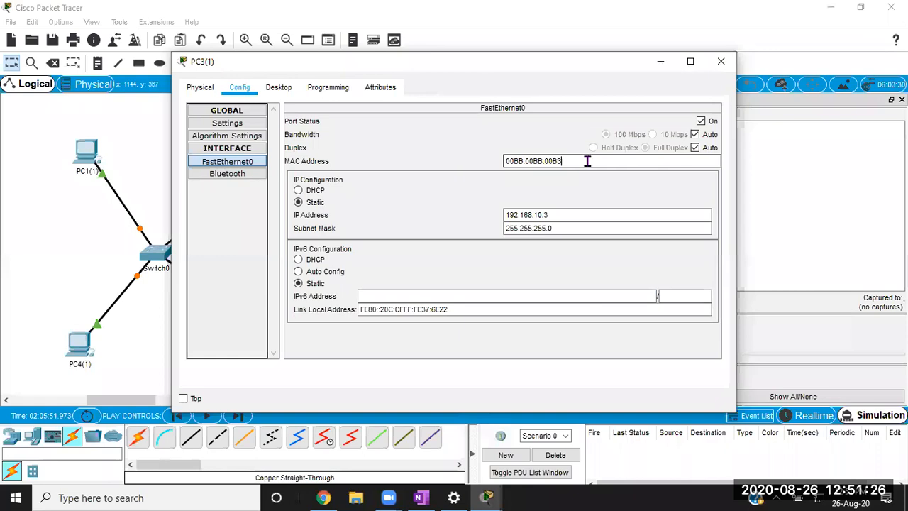
click(721, 61)
- Set the MAC address of PC4(1)'s FastEthernet0 to 00BB.00BB.00B4, reusing the copied address
click(87, 344)
click(240, 87)
click(238, 162)
drag(568, 161, 342, 172)
key(ctrl+v)
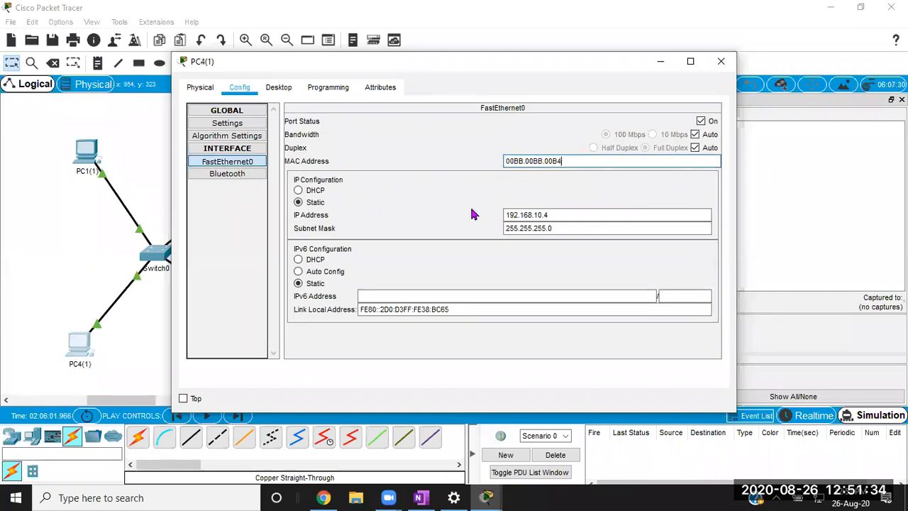
click(721, 61)
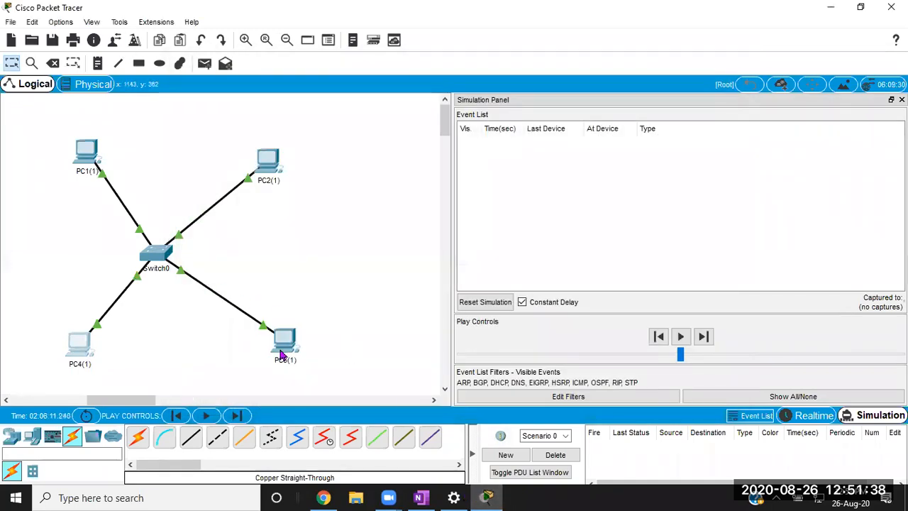
- Advance the simulation by one event and add a simple PDU from PC1(1) to PC3(1)
click(704, 338)
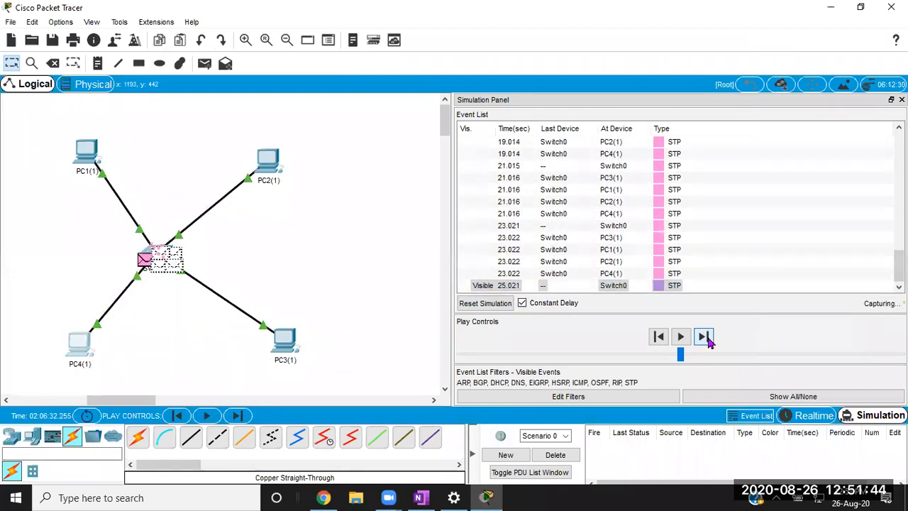
click(204, 64)
click(87, 152)
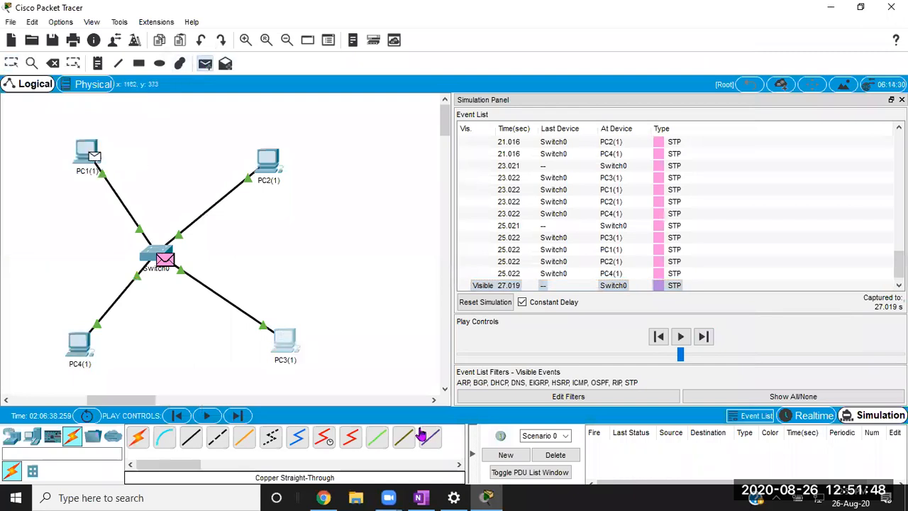
click(284, 342)
- Step the simulation forward through the ARP exchange until PC1(1)'s ICMP packet reaches Switch0
click(704, 337)
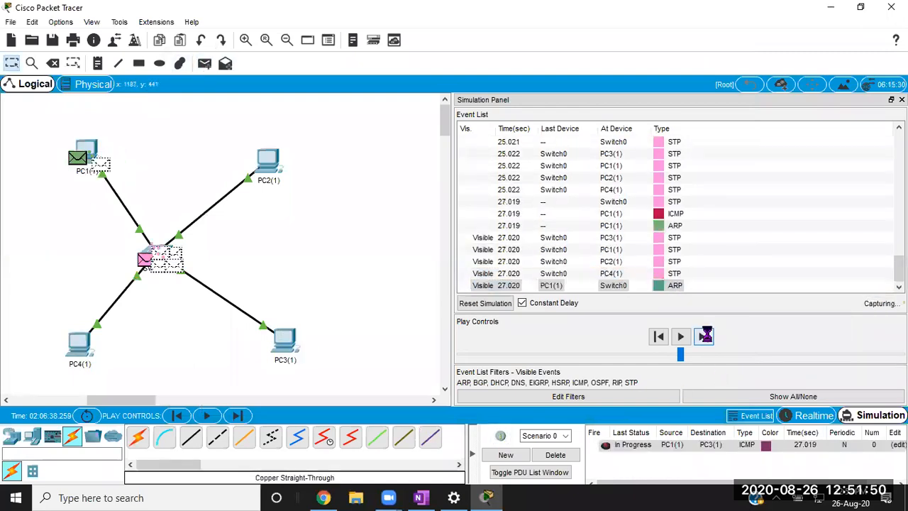
click(705, 336)
click(705, 336)
click(705, 336)
click(706, 338)
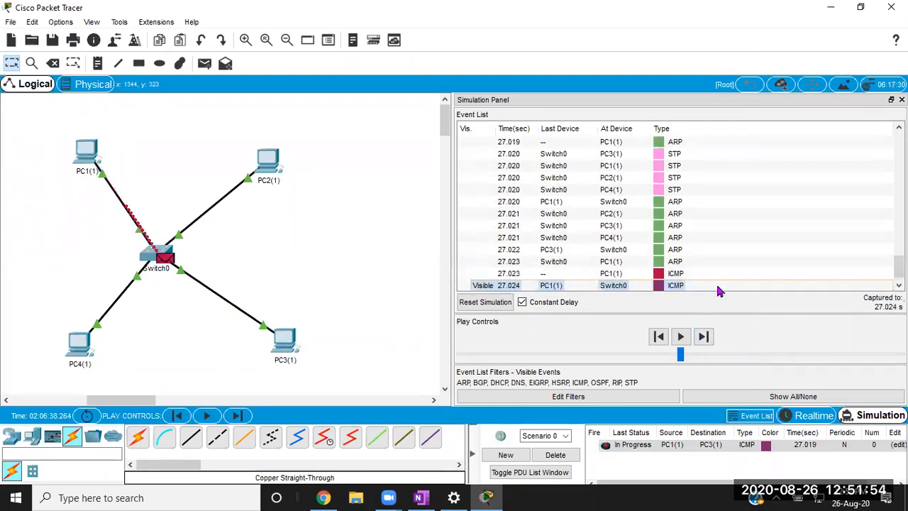
- Examine the outbound PDU details of the ICMP packet at PC1(1), checking its source and destination MAC and IP addresses
click(675, 275)
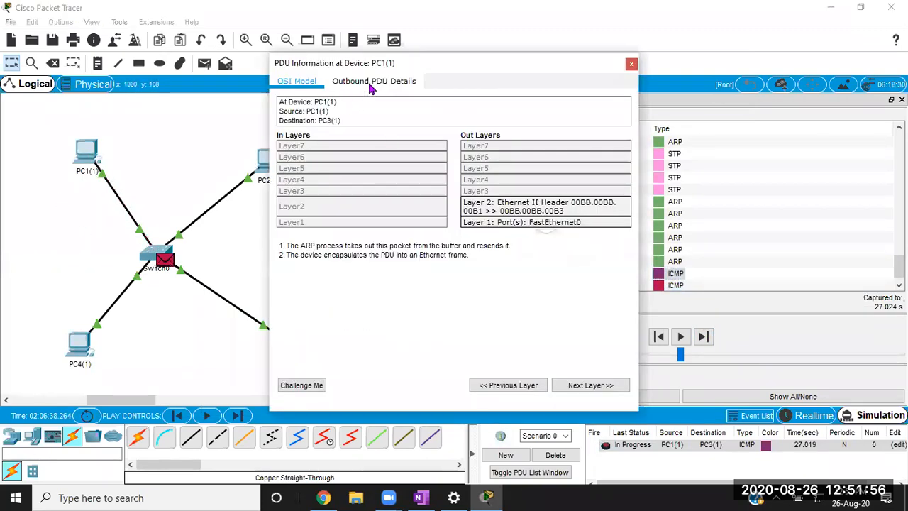
click(370, 86)
drag(447, 149, 501, 163)
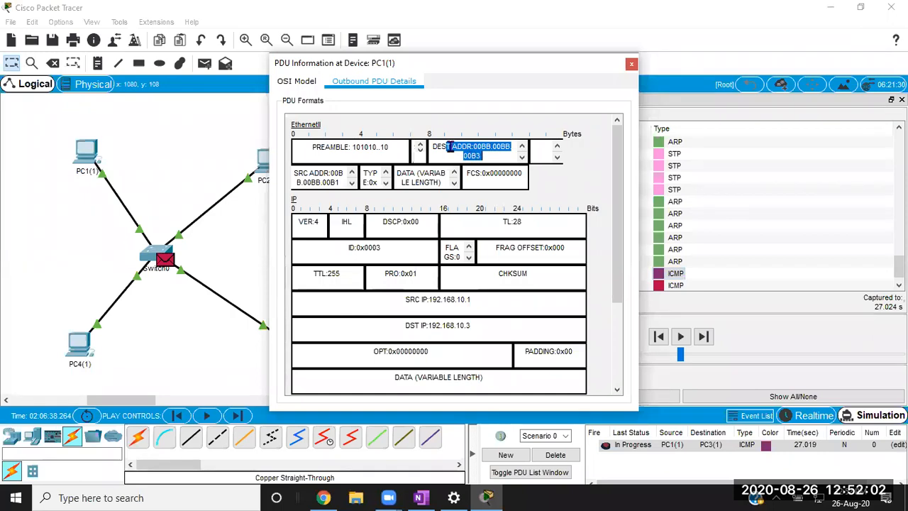
drag(436, 147, 490, 161)
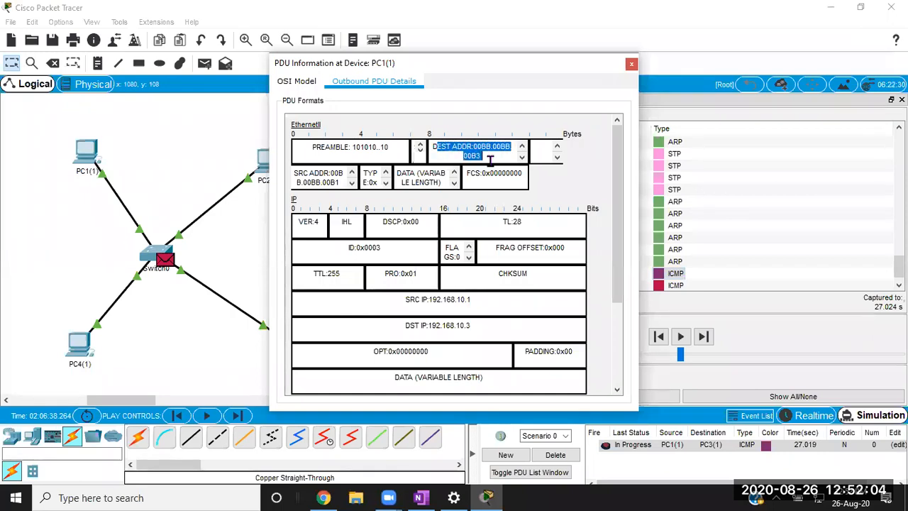
drag(317, 172, 345, 197)
drag(410, 325, 487, 326)
drag(410, 302, 474, 303)
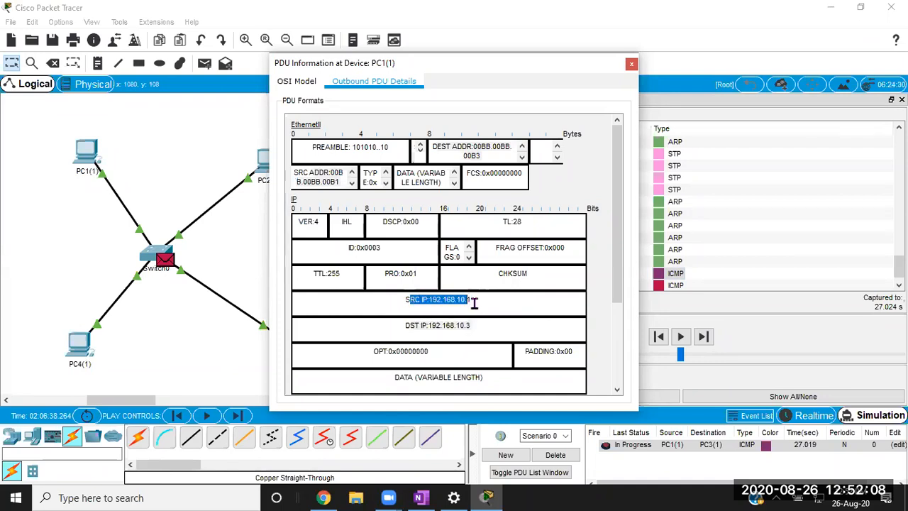
click(631, 64)
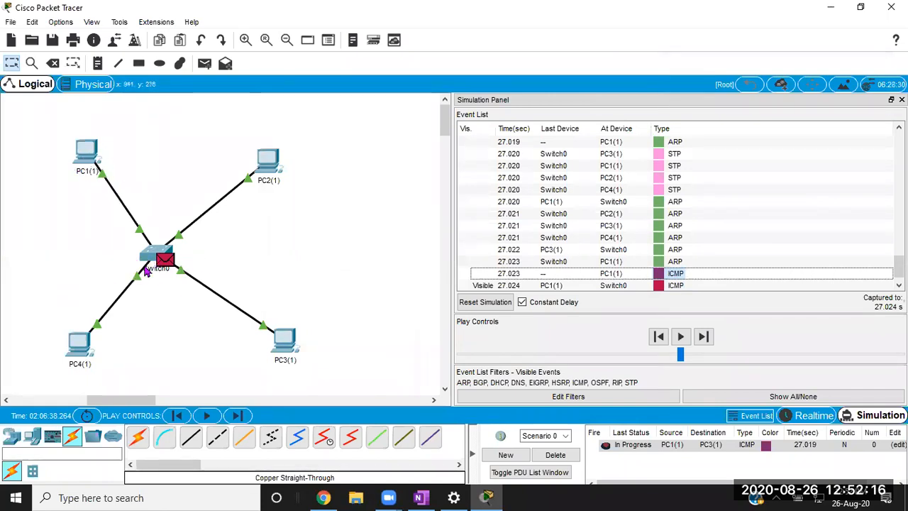
- Examine the inbound PDU details of the ICMP packet at Switch0, comparing its MAC and IP source and destination addresses
click(676, 286)
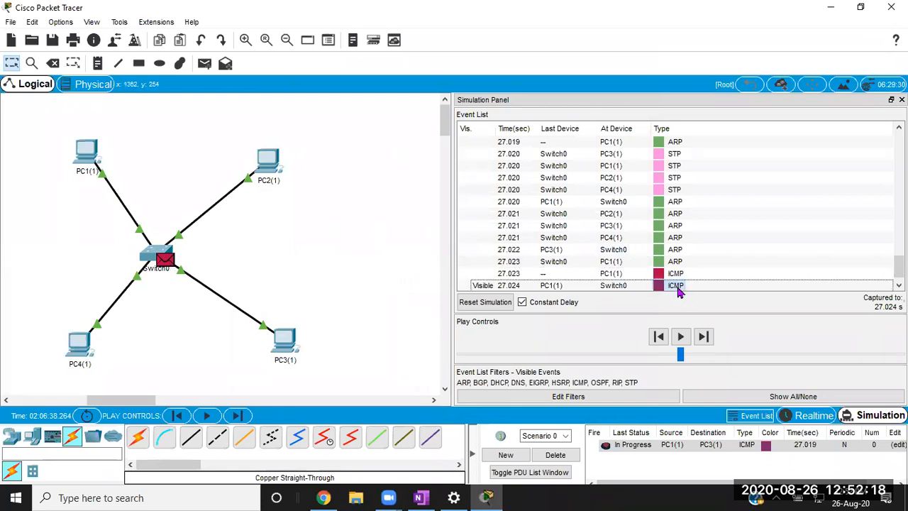
click(676, 286)
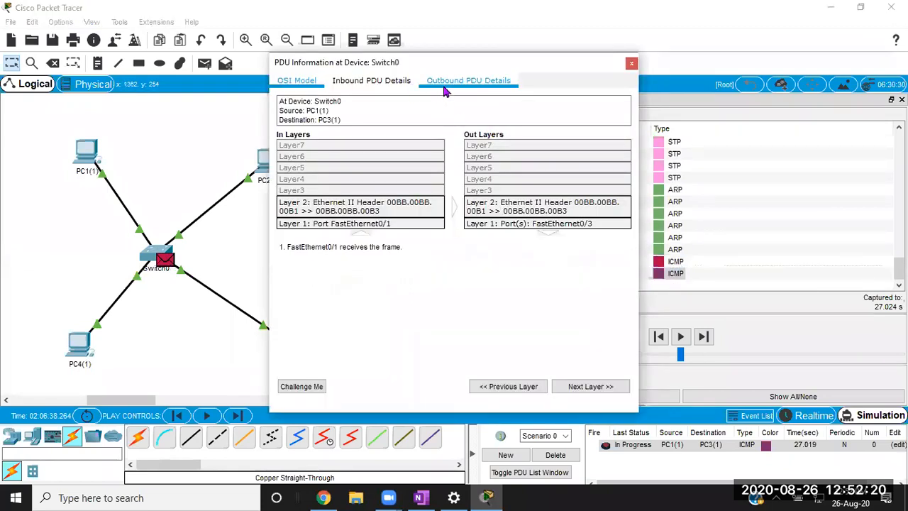
click(387, 83)
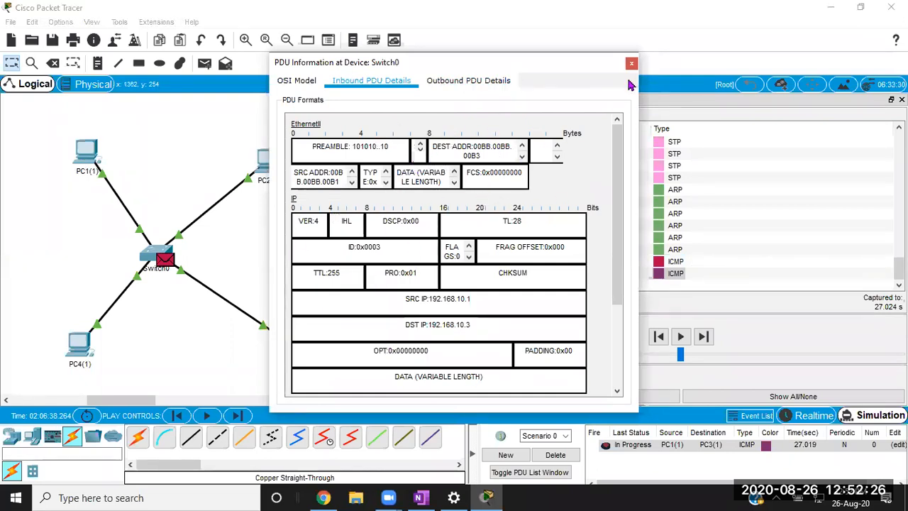
drag(452, 146, 506, 159)
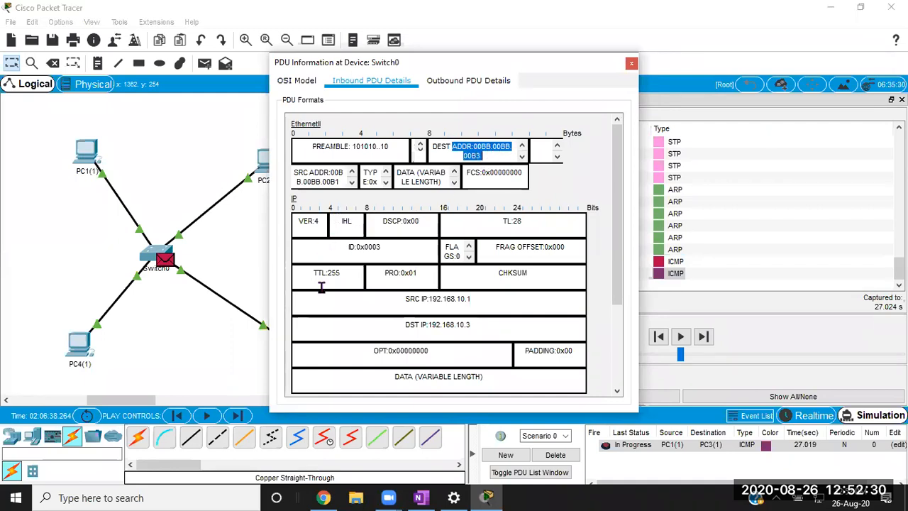
drag(310, 171, 342, 182)
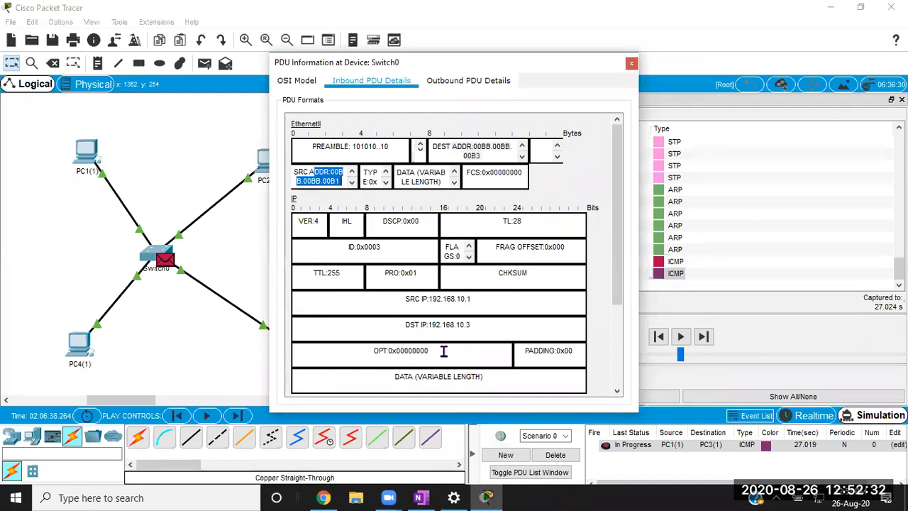
drag(421, 301, 489, 301)
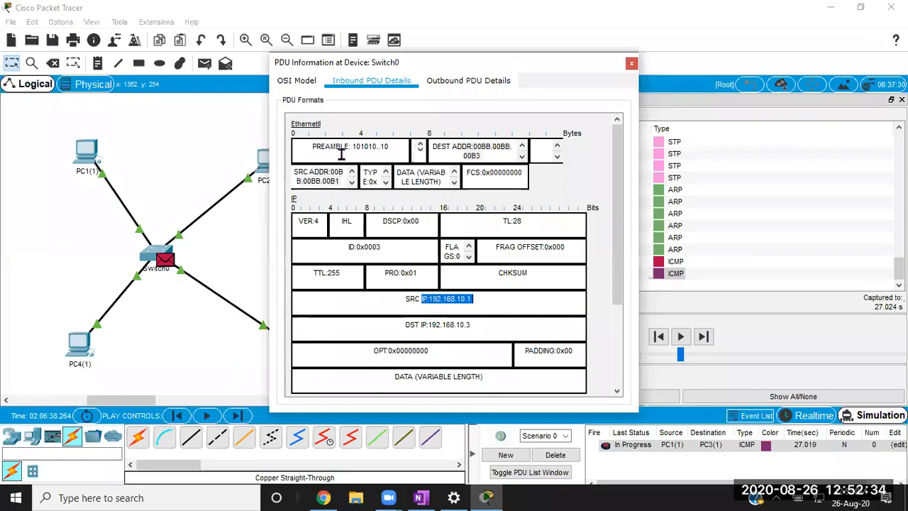
drag(310, 176, 347, 199)
drag(453, 146, 480, 156)
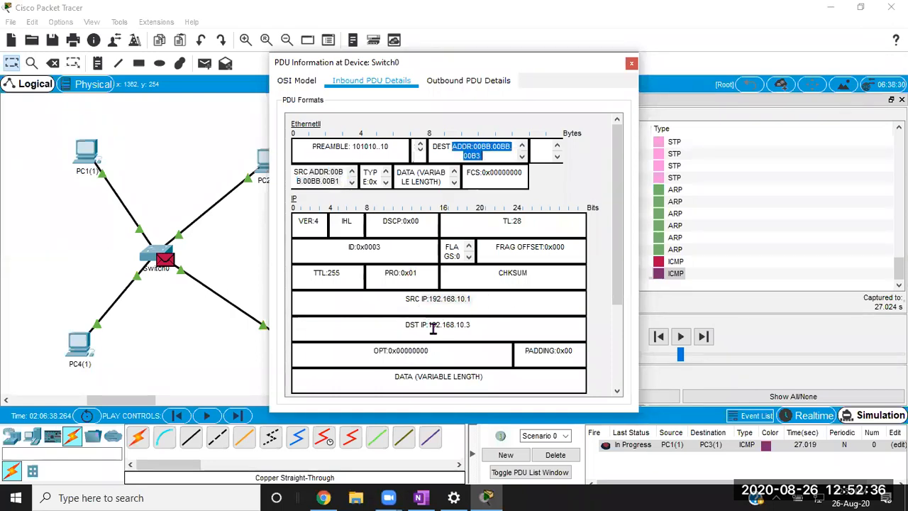
drag(421, 298, 479, 299)
drag(436, 324, 472, 324)
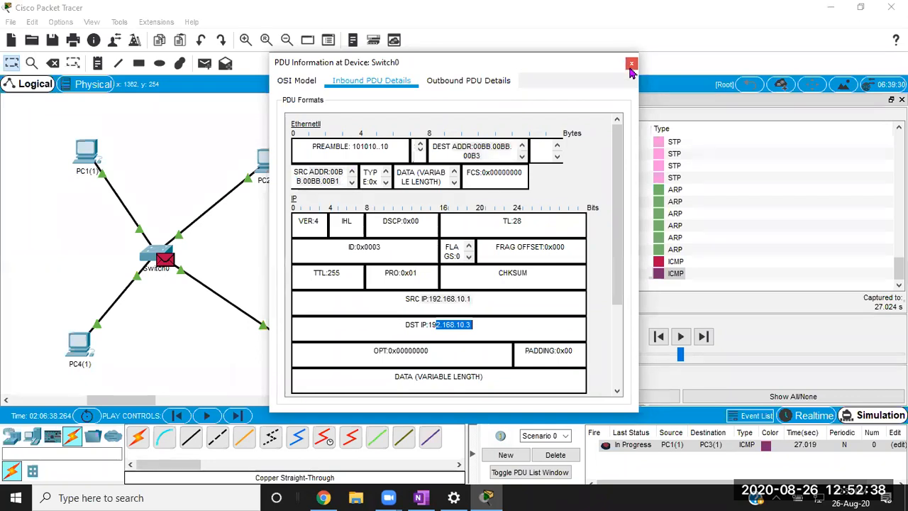
click(631, 63)
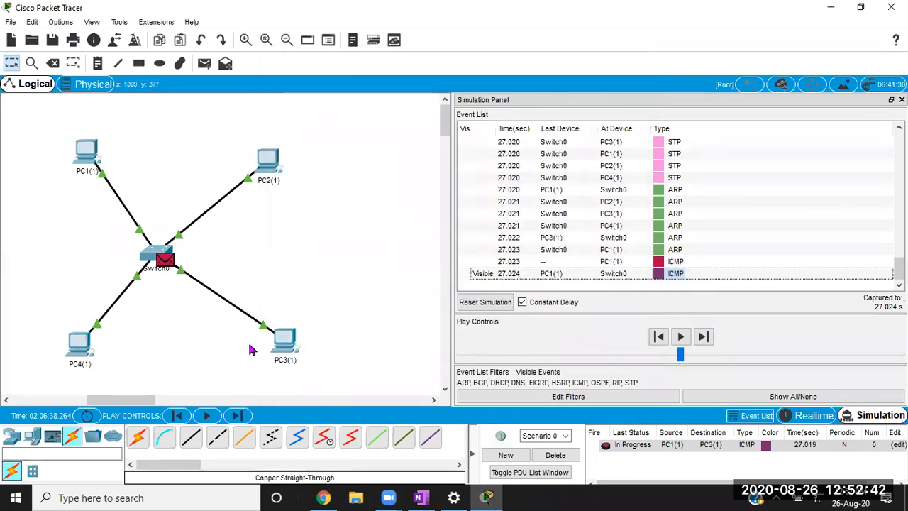
- Step the simulation forward until the ICMP packet reaches PC3(1) and its reply returns through Switch0 to PC1(1)
click(704, 336)
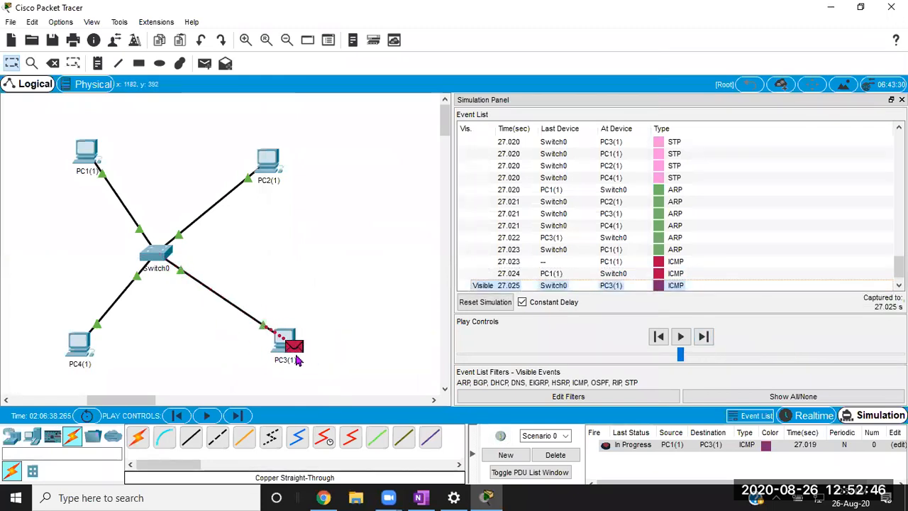
mouse_move(296, 350)
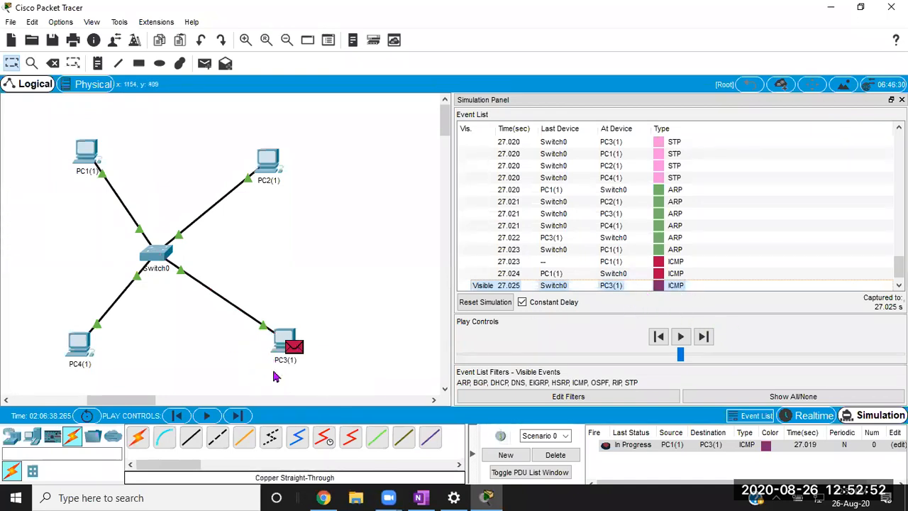
click(703, 336)
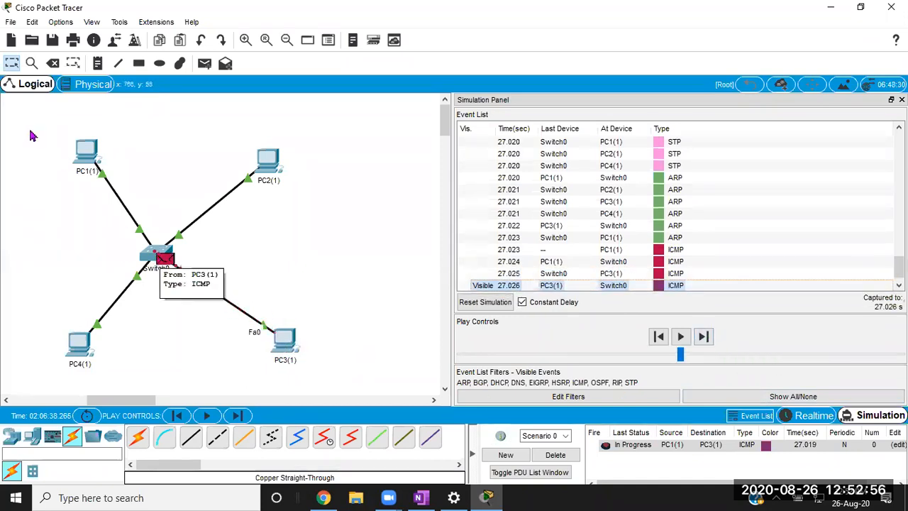
click(704, 337)
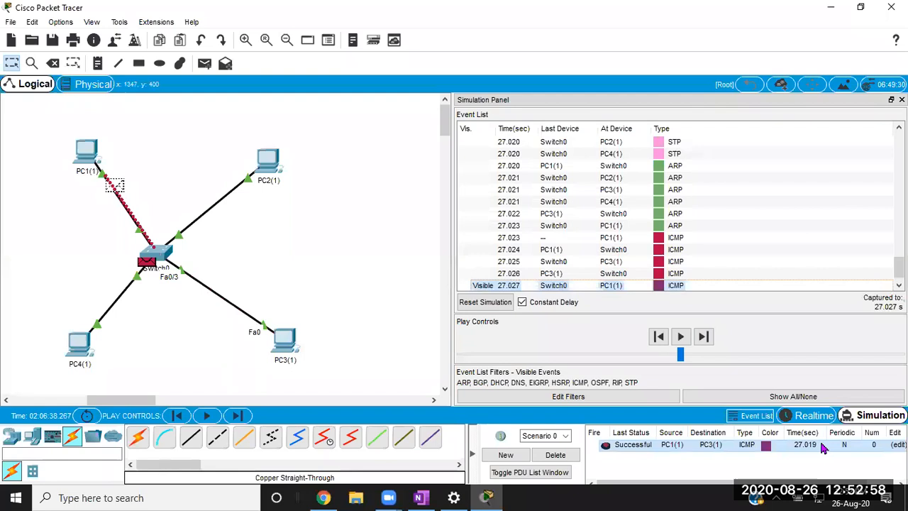
- Run arp -a in PC1(1)'s Command Prompt to display its ARP table
click(83, 147)
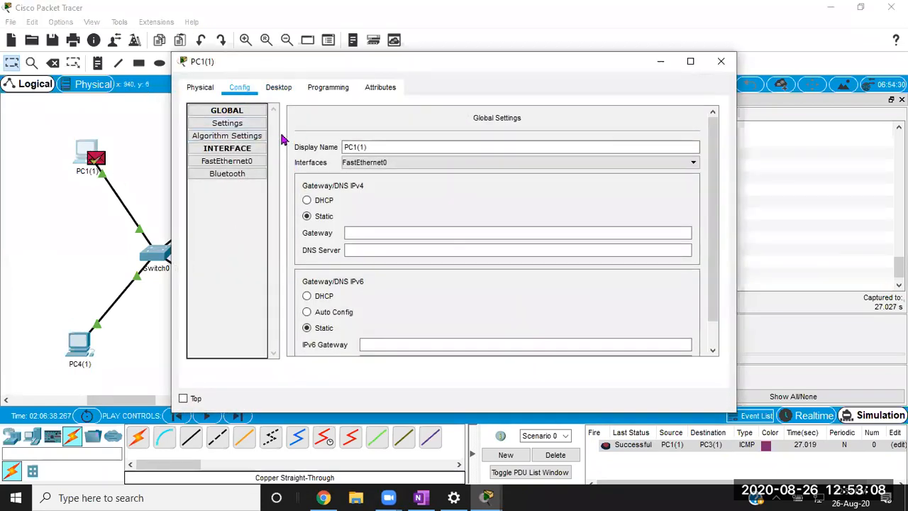
click(278, 88)
click(453, 142)
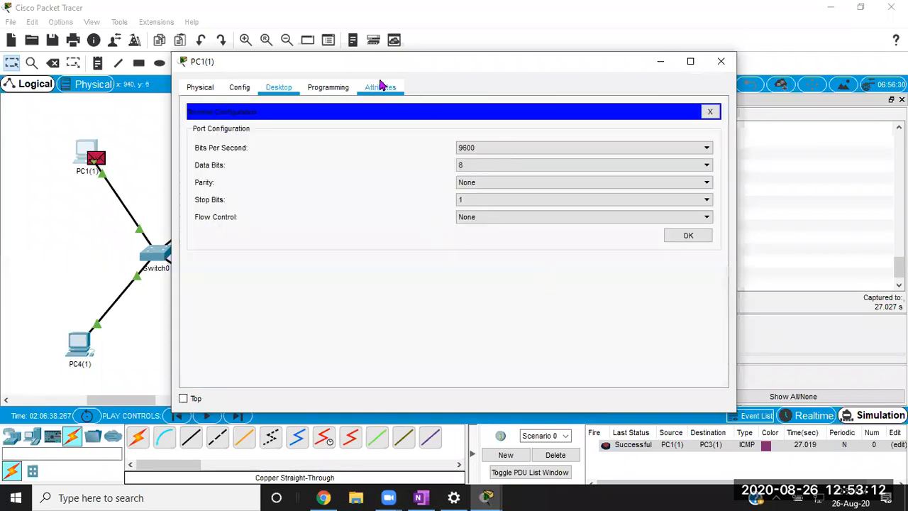
click(710, 113)
click(548, 156)
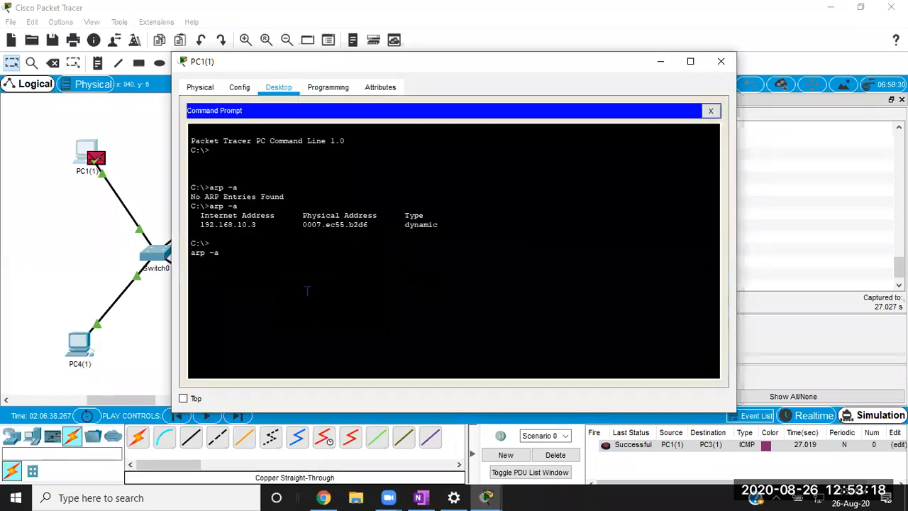
key(Return)
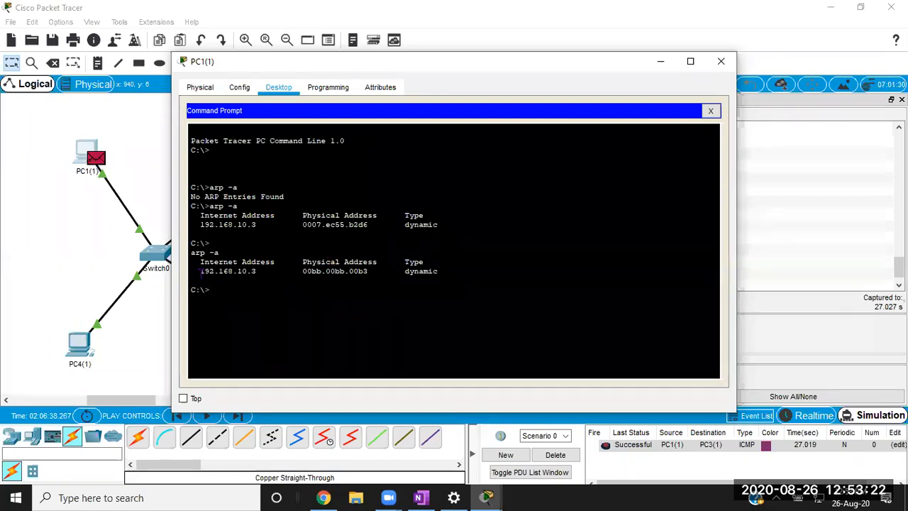
- Check the internet and physical addresses of the newest ARP entry on PC1(1), and close the device window
drag(202, 271, 253, 271)
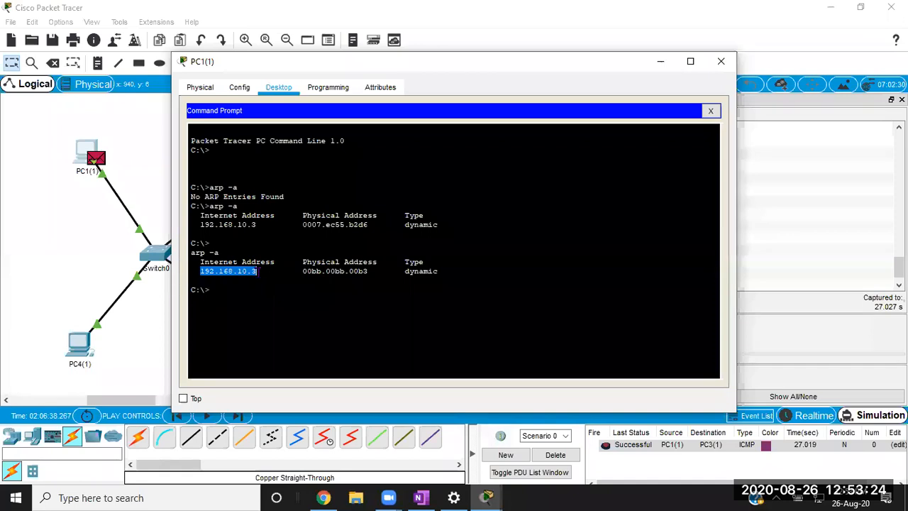
drag(301, 276, 341, 278)
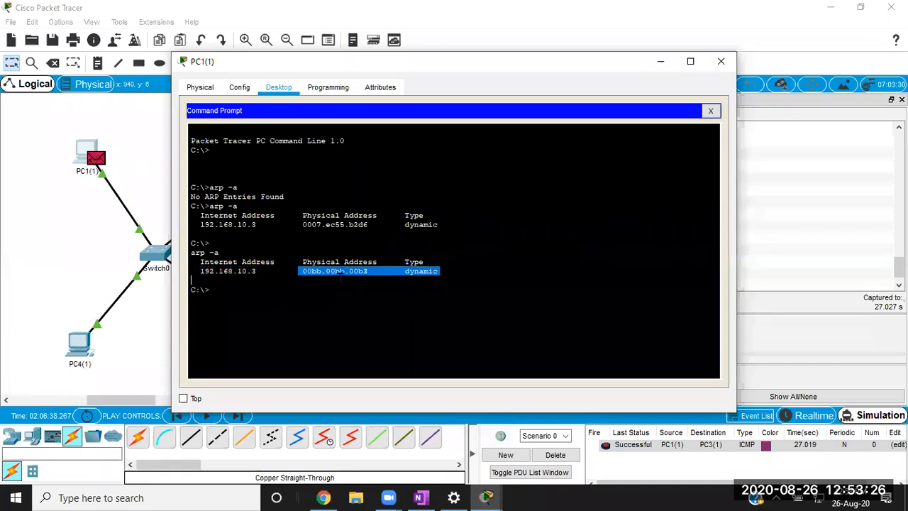
click(374, 272)
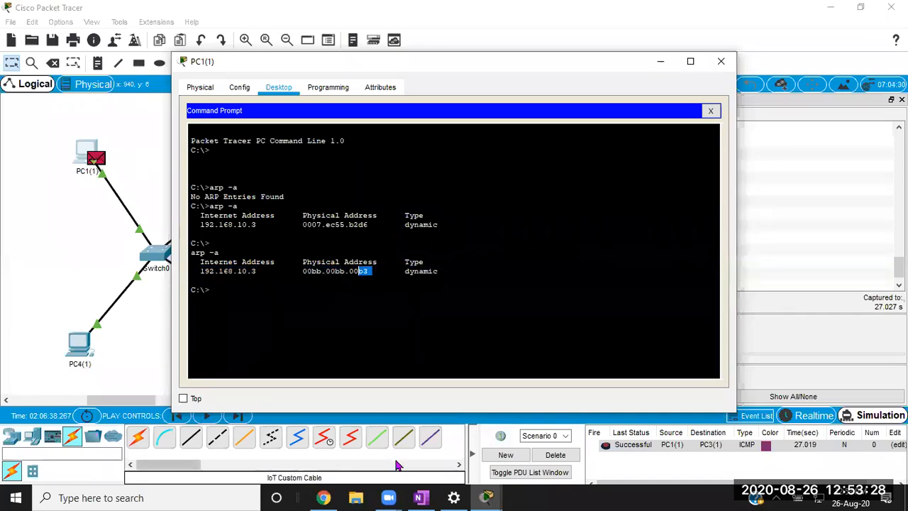
click(260, 272)
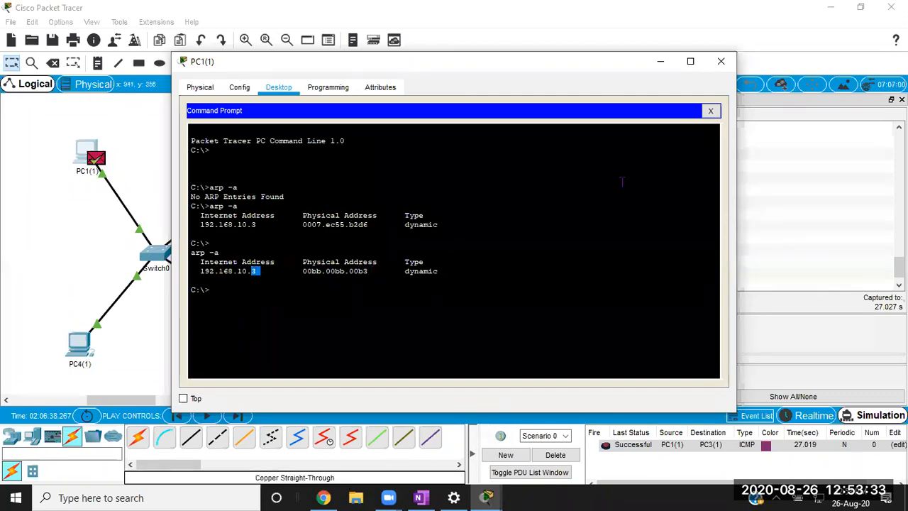
click(722, 61)
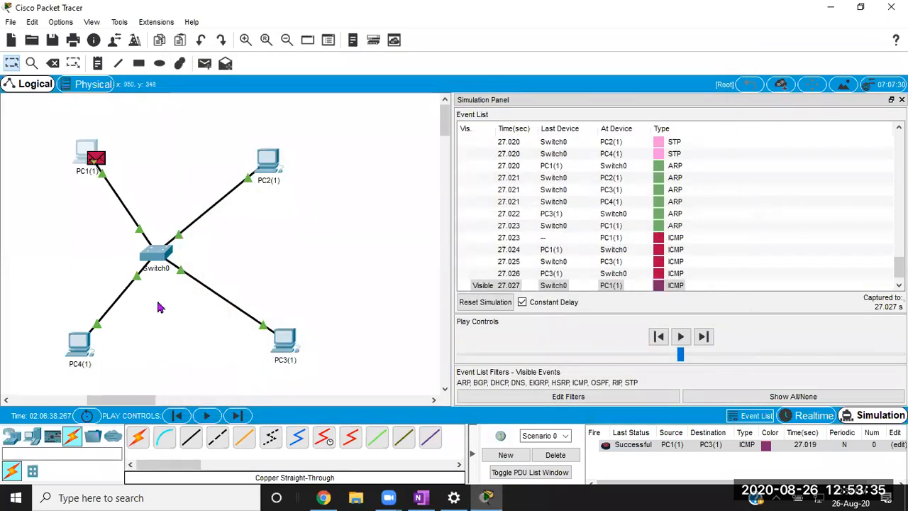
- Open Switch0's CLI, enter privileged mode with en, and run sh mac add to display its MAC address table
click(169, 261)
key(Return)
key(Return)
key(Return)
key(Return)
key(Return)
key(Return)
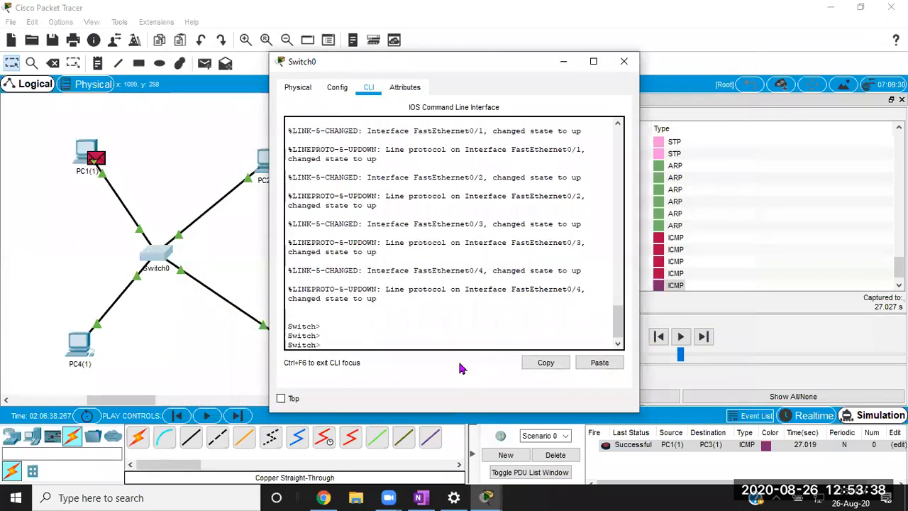
text(en)
key(Return)
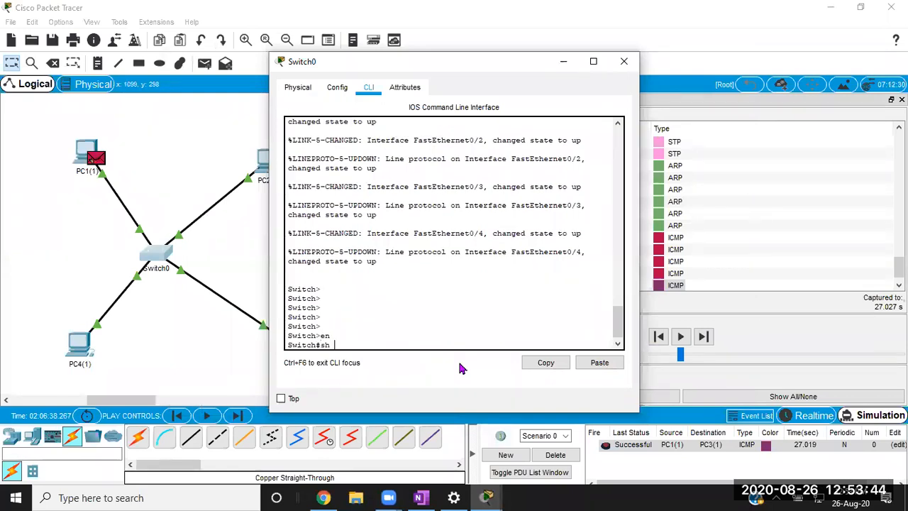
text(sh mac add)
key(Return)
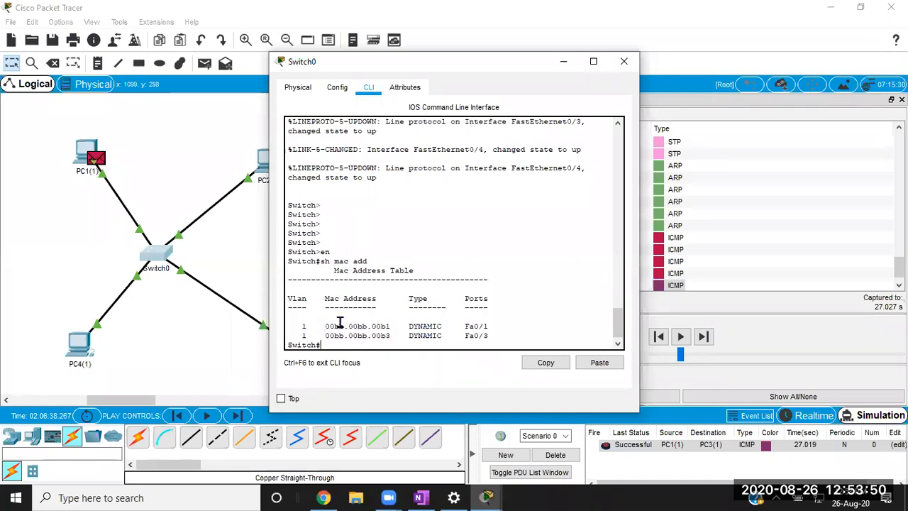
- Compare the learned MAC addresses and ports in Switch0's table with the link port labels on the topology, closing the switch window
drag(468, 326, 493, 325)
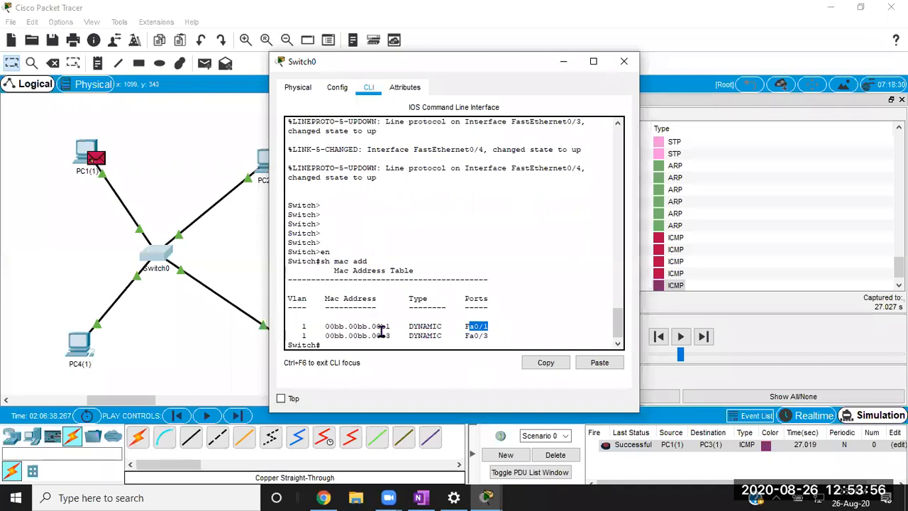
drag(392, 327, 324, 326)
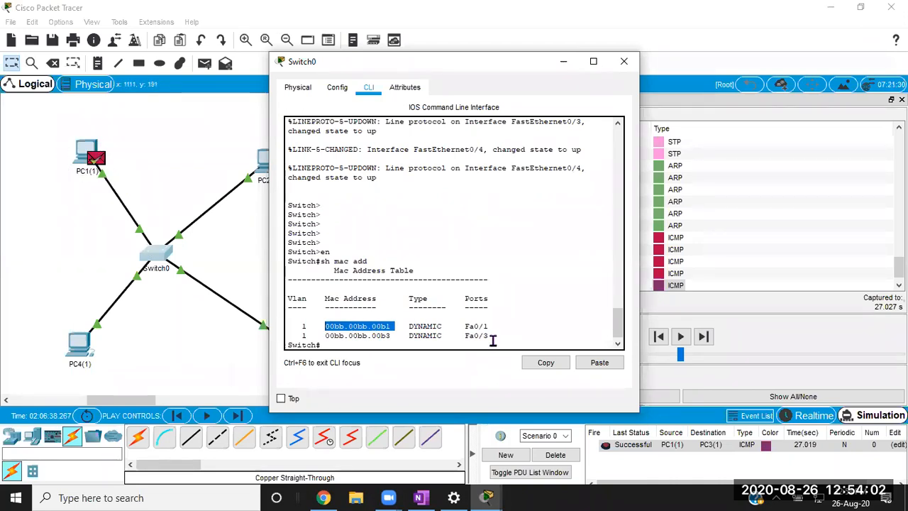
drag(489, 336, 465, 336)
drag(395, 337, 323, 336)
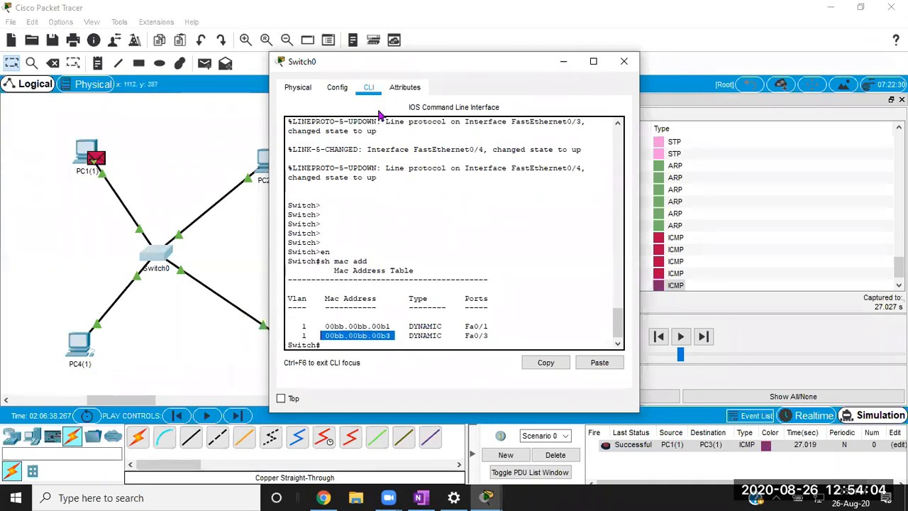
drag(376, 65, 678, 73)
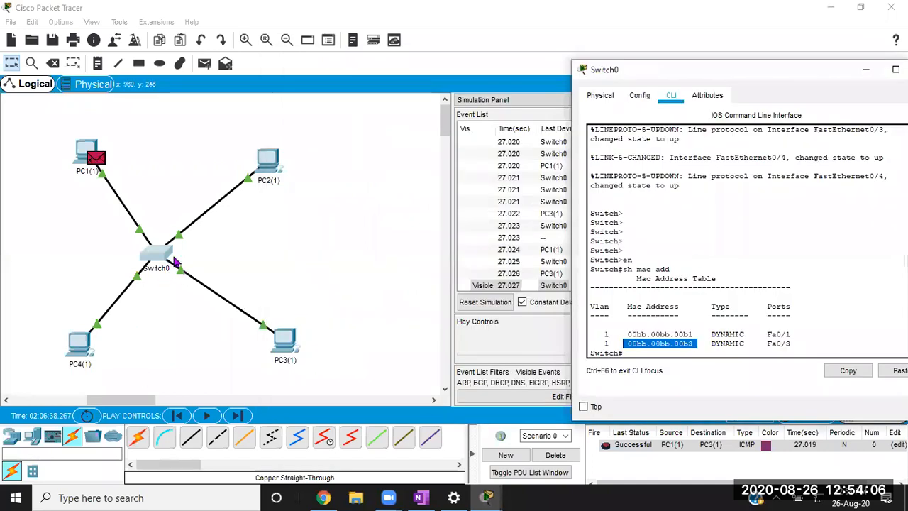
drag(809, 71, 660, 52)
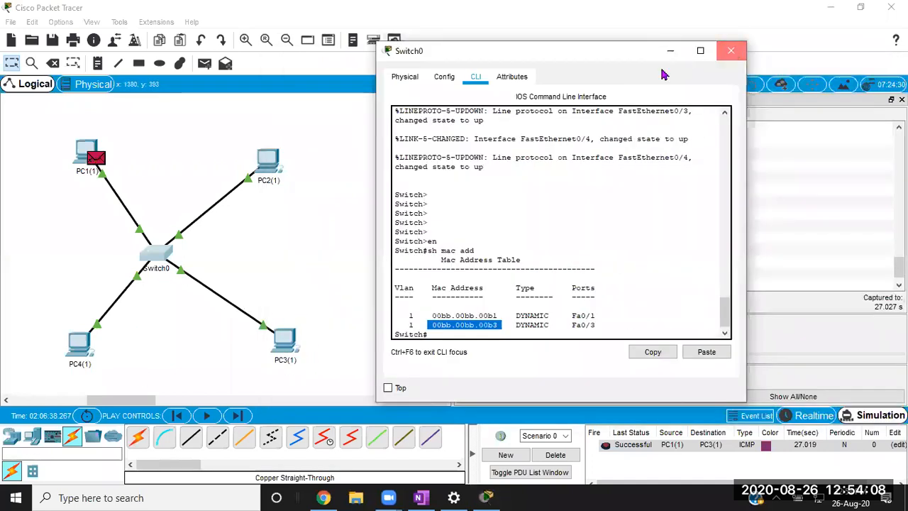
click(730, 46)
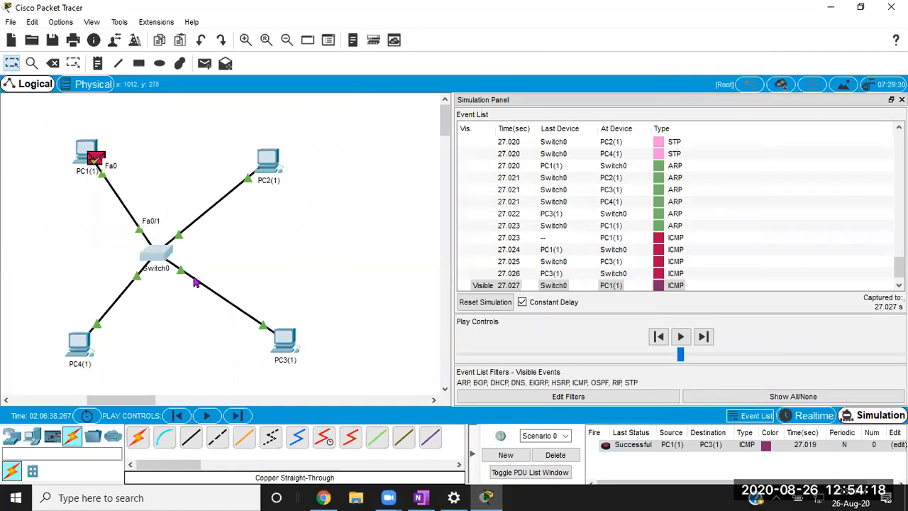
mouse_move(201, 286)
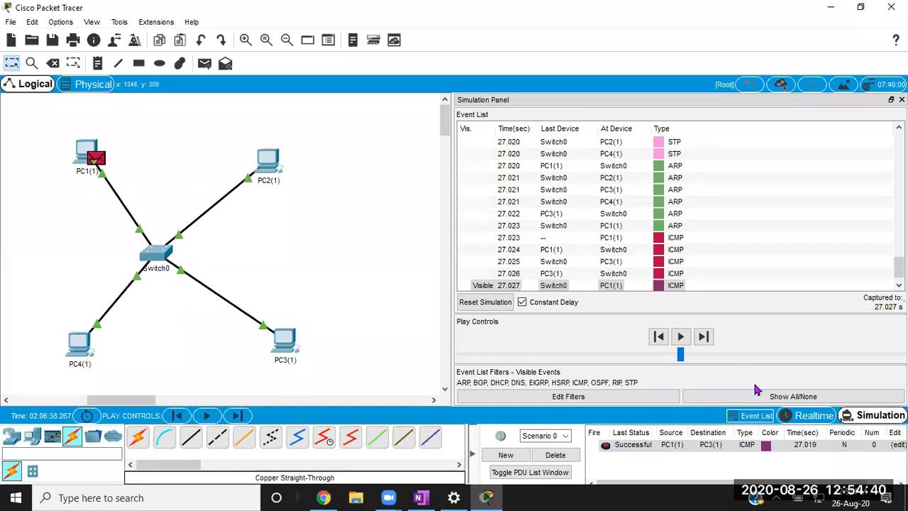
- Send a simple PDU from PC1(1) to PC3(1) and step the simulation through the ICMP exchange
click(204, 64)
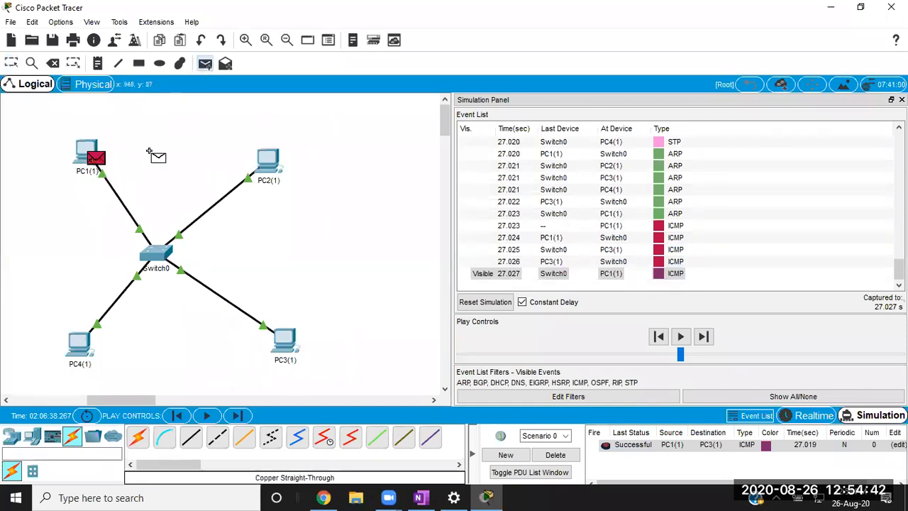
click(77, 143)
click(277, 341)
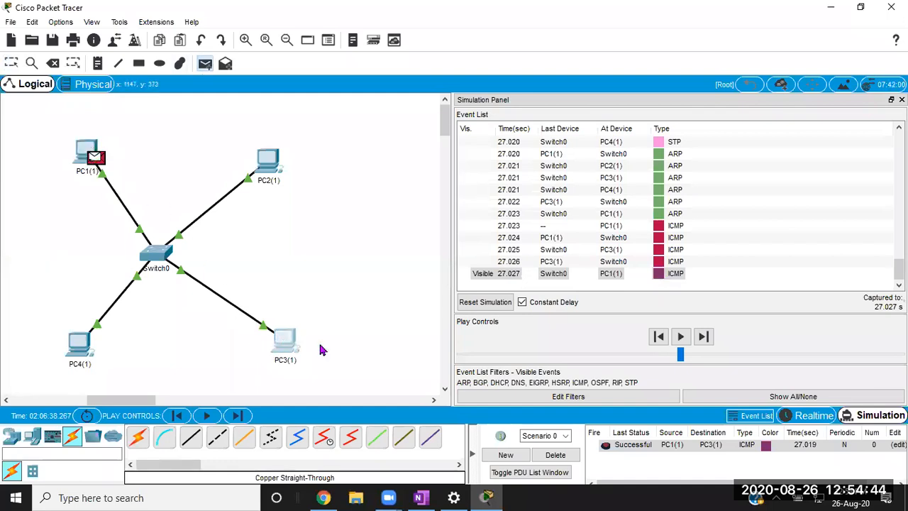
click(703, 337)
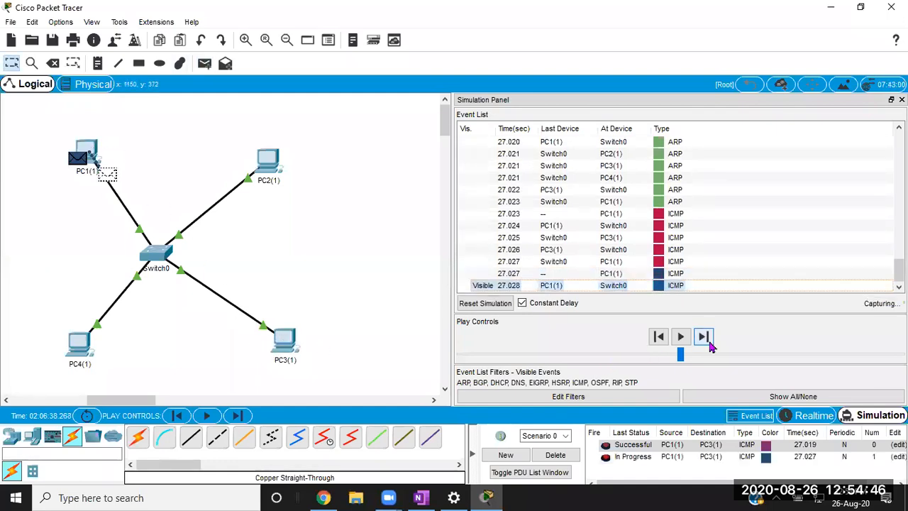
click(709, 342)
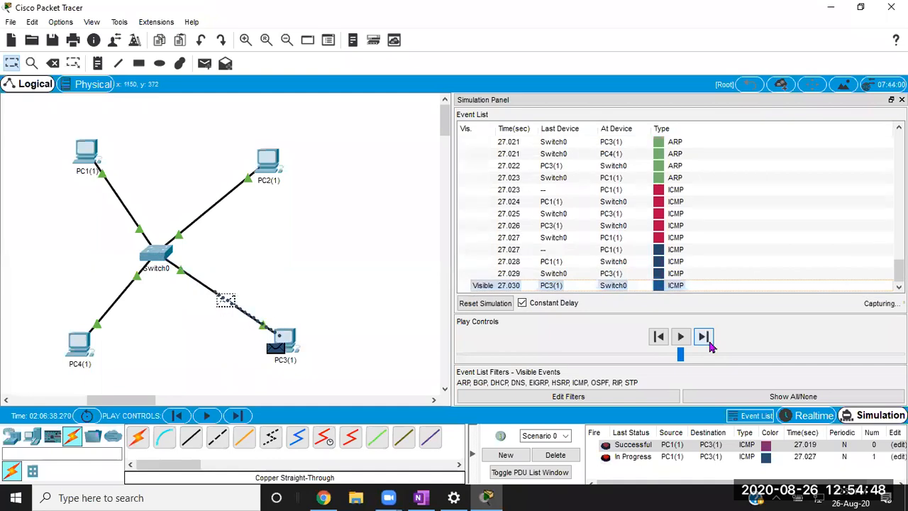
- Send a simple PDU from PC3(1) to PC1(1) and step the simulation until the ICMP reply is back at PC3(1)
click(204, 63)
click(288, 343)
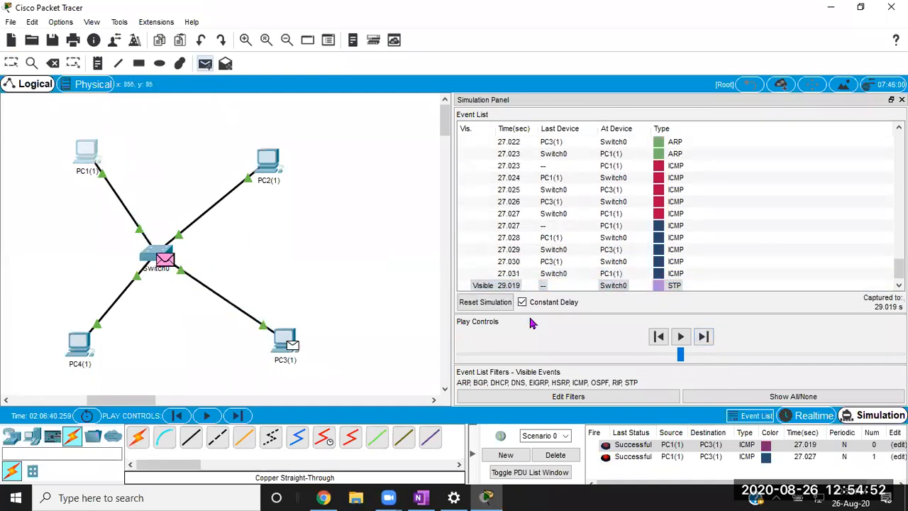
click(704, 337)
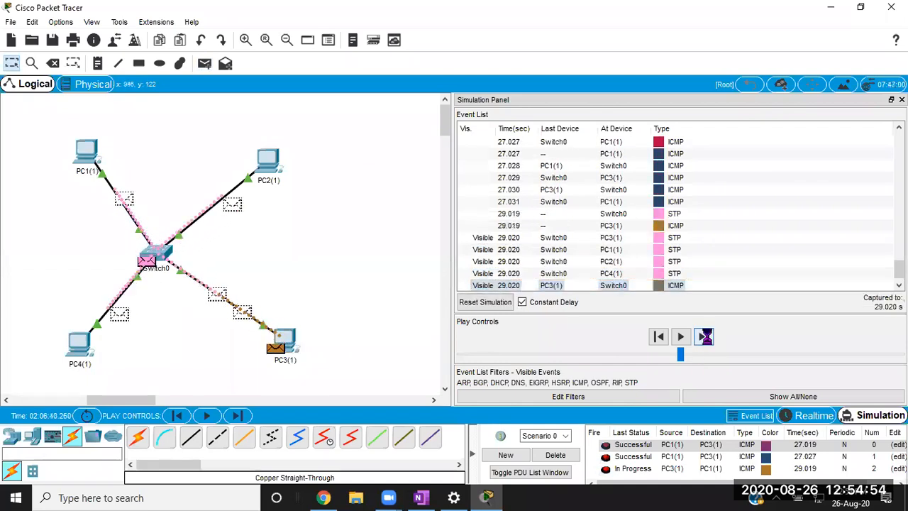
click(705, 337)
click(706, 339)
click(708, 340)
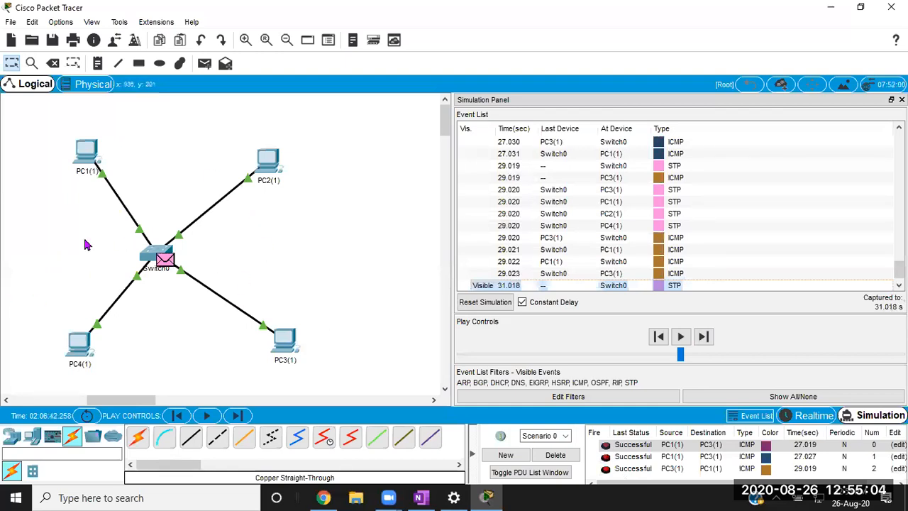
- Step the simulation forward through the switch's periodic STP events until STP frames are sent to all four PCs
click(703, 338)
click(702, 341)
click(703, 340)
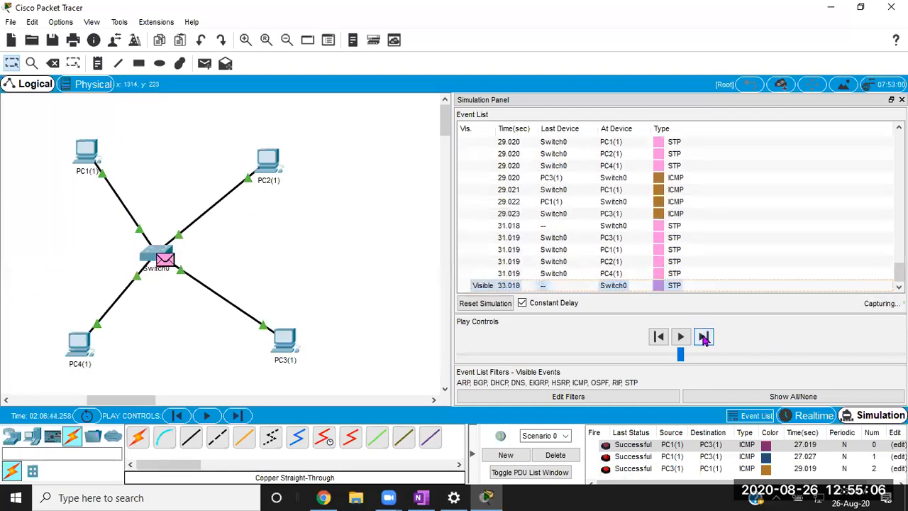
click(703, 341)
click(703, 341)
click(703, 338)
click(703, 338)
click(703, 338)
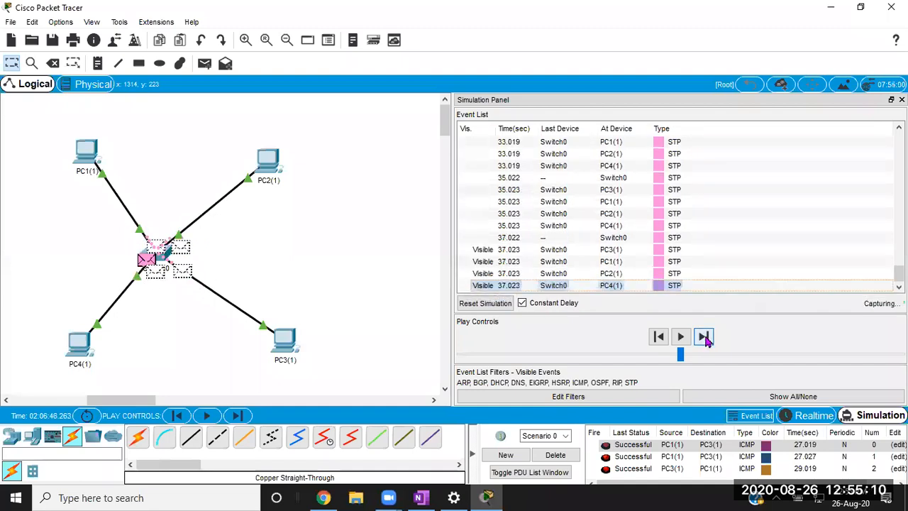
- Send a simple PDU from PC4(1) to PC2(1) and advance the simulation until PC4(1)'s ARP request reaches Switch0
click(205, 64)
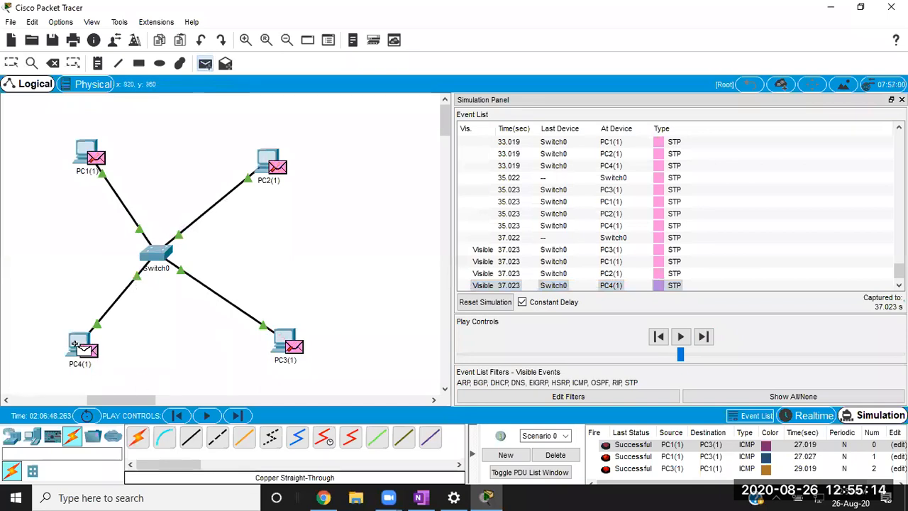
mouse_move(73, 340)
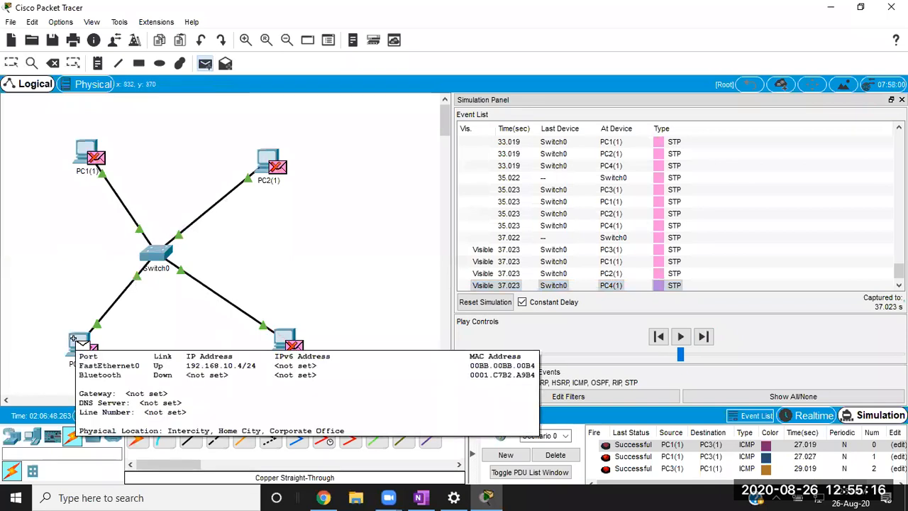
mouse_move(261, 149)
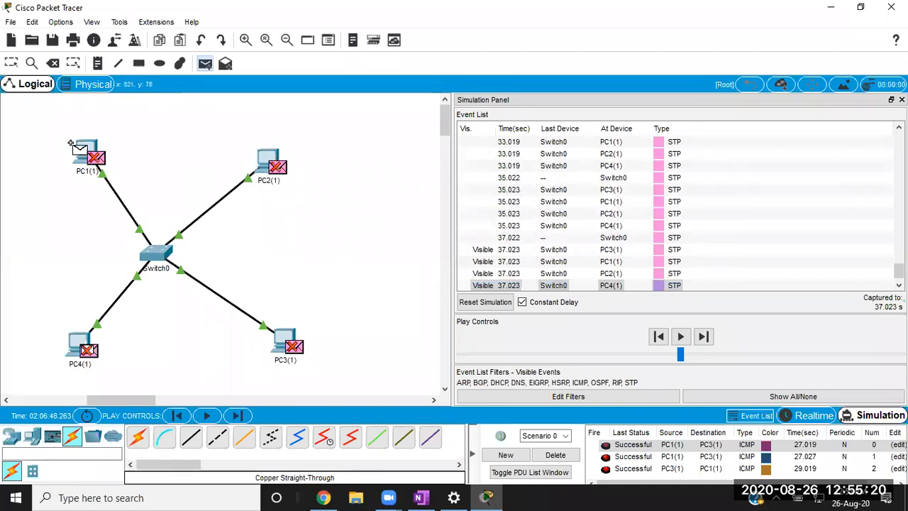
mouse_move(81, 148)
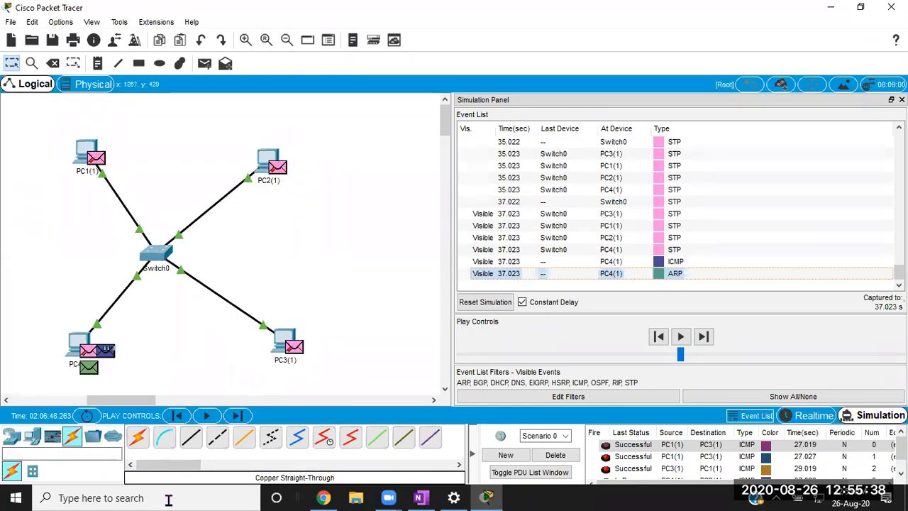
click(704, 339)
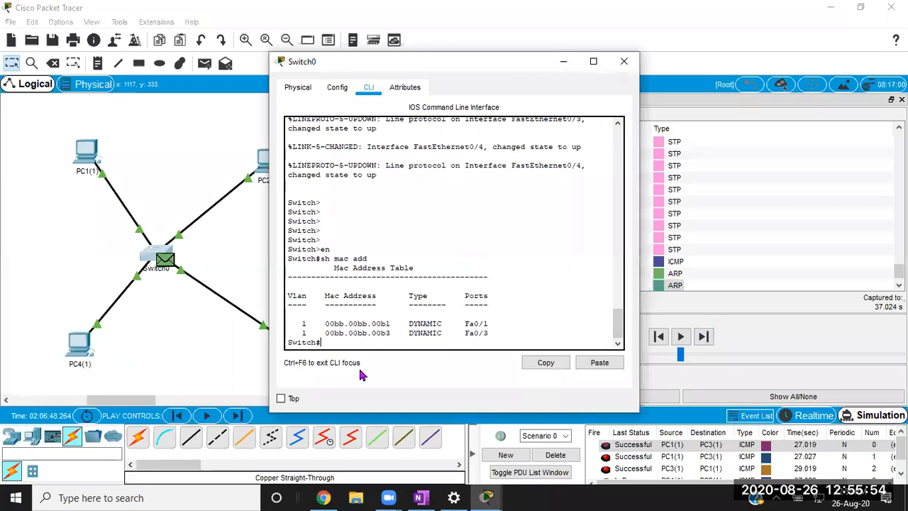
- Run sh mac add again on Switch0, check the MAC address and port of the newest entry, and close the window
key(Return)
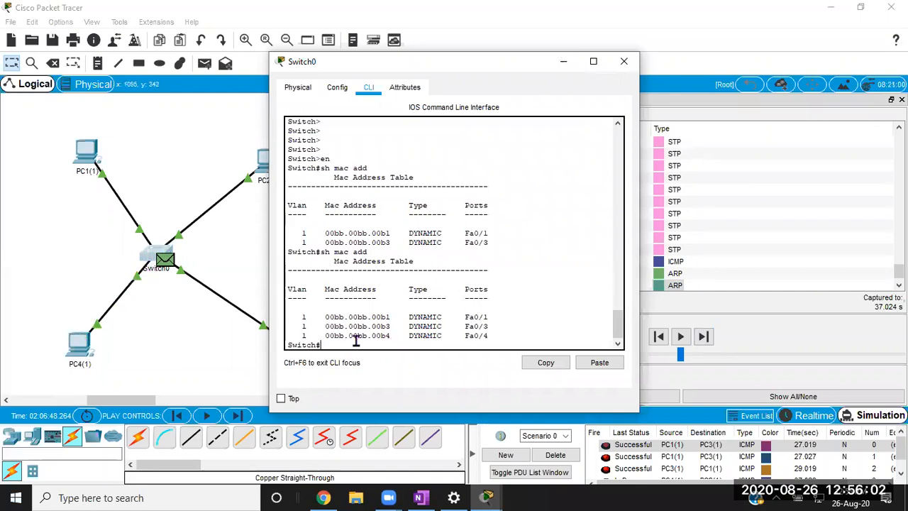
drag(326, 336, 400, 336)
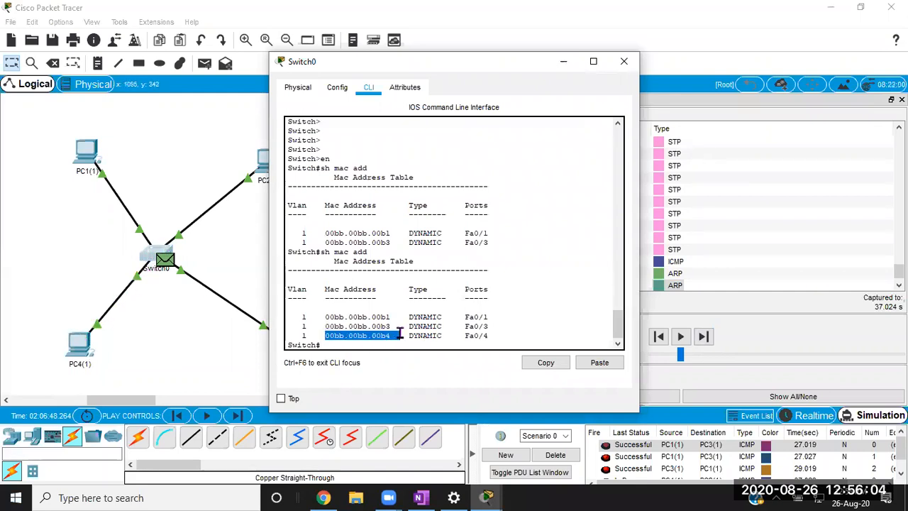
drag(465, 336, 489, 337)
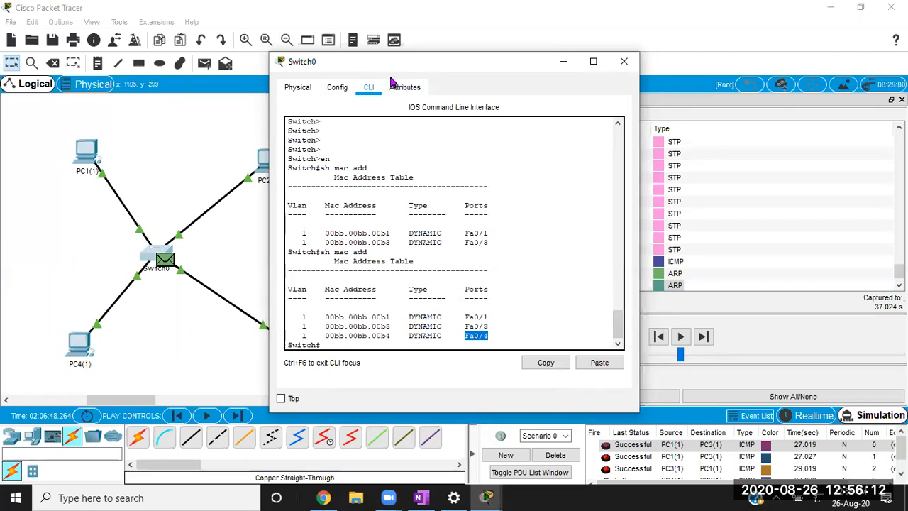
drag(398, 66, 511, 68)
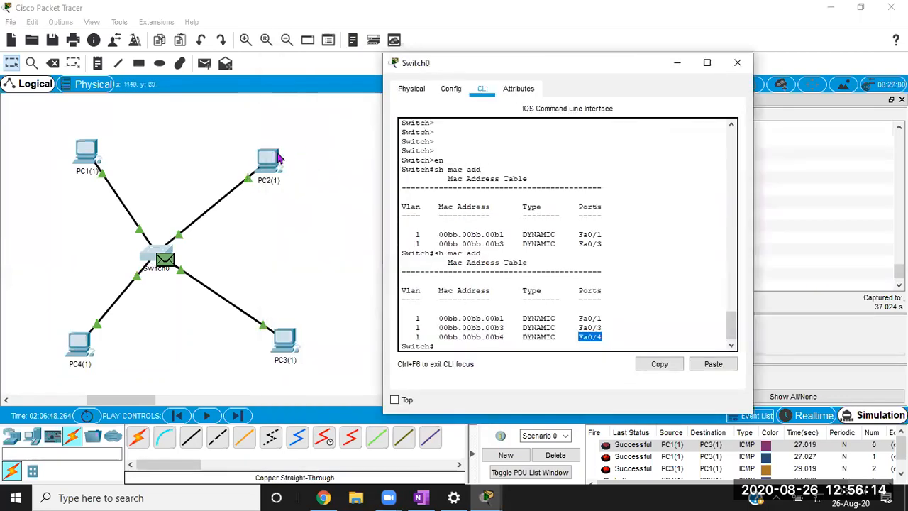
click(738, 62)
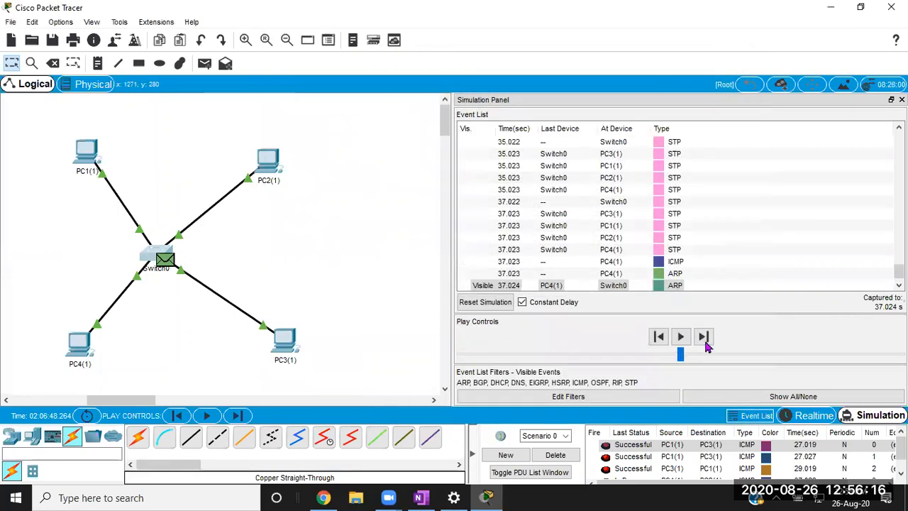
- Step the simulation until PC2(1)'s ARP reply reaches Switch0, and review the switch's MAC address table with sh mac add
click(702, 338)
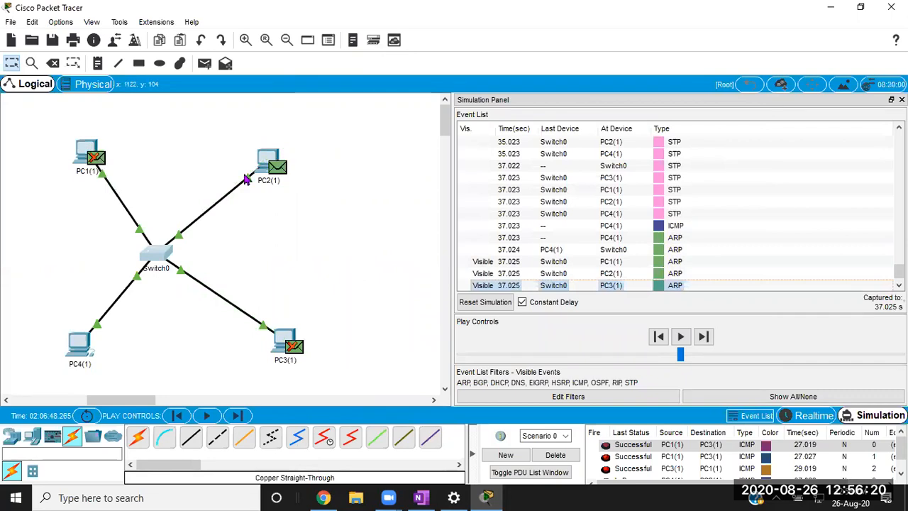
click(703, 338)
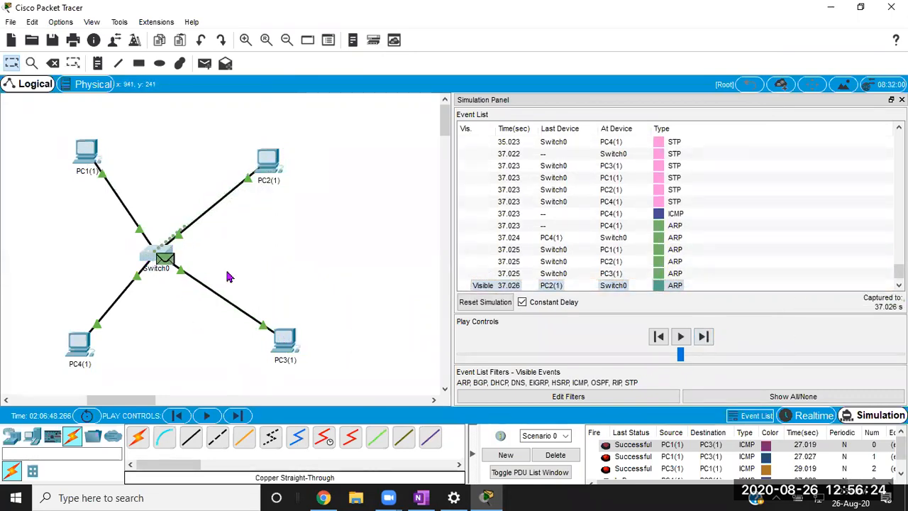
click(164, 259)
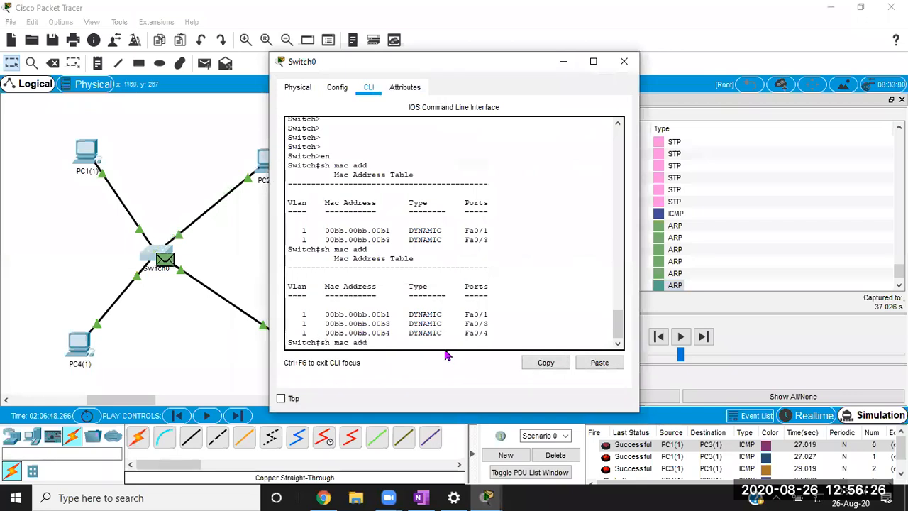
key(Return)
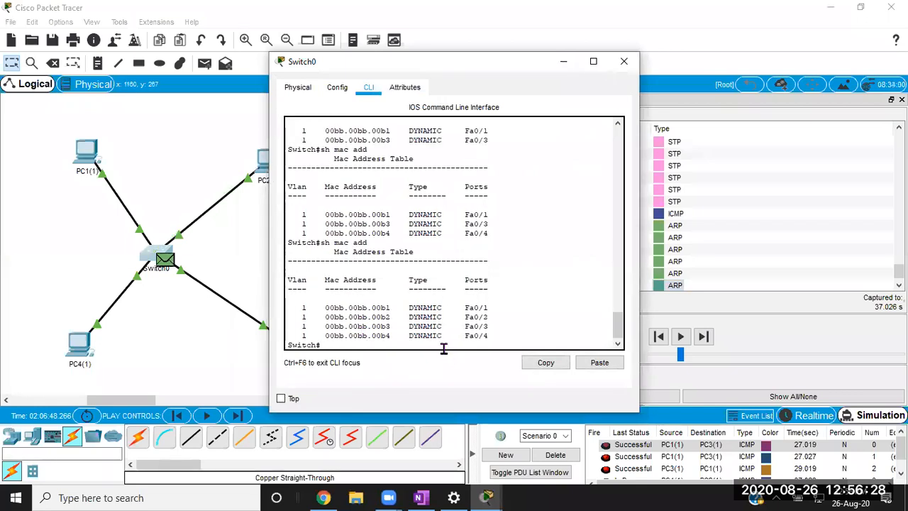
drag(486, 306, 491, 336)
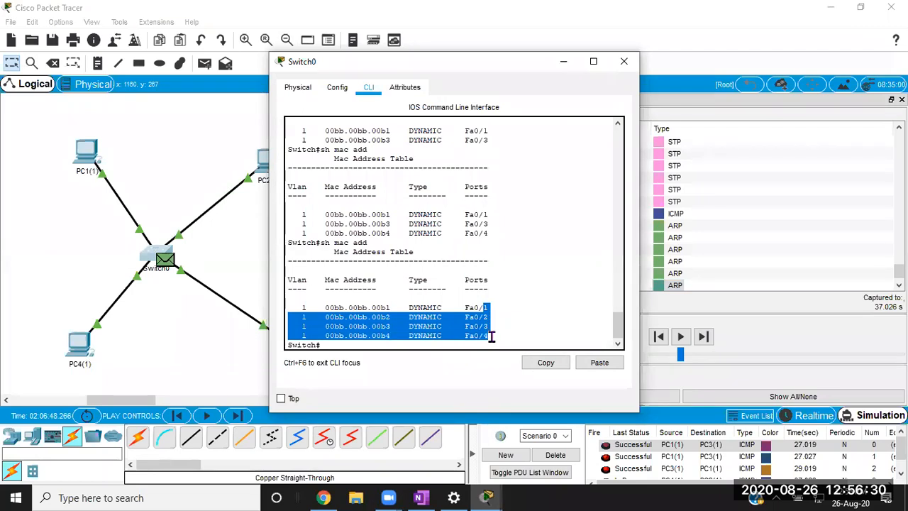
drag(394, 337, 264, 312)
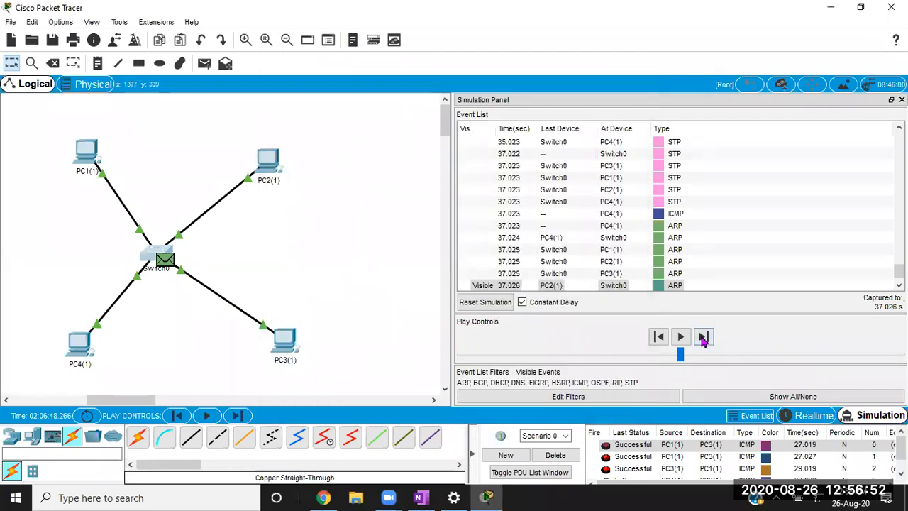
- Step PC4(1)'s ping to PC2(1) to completion, and send another simple PDU between them, advancing until its ICMP reply reaches PC4(1)
click(704, 337)
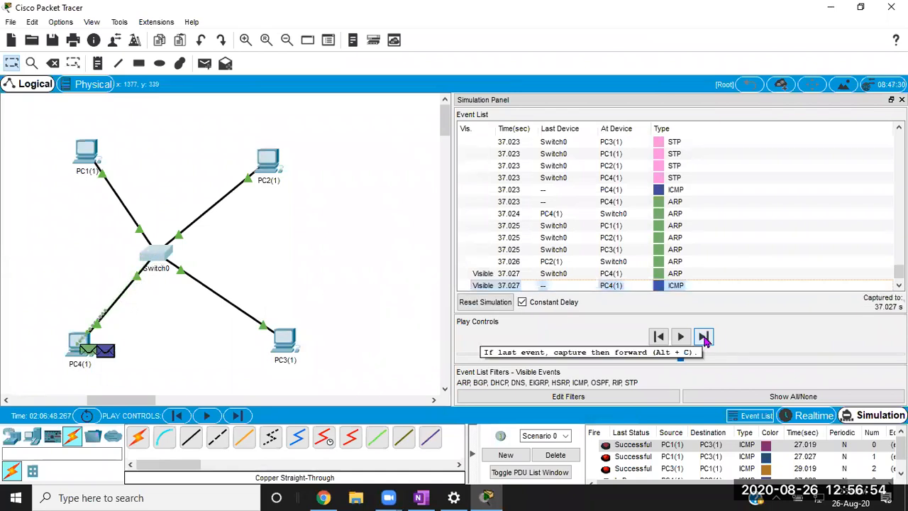
click(703, 338)
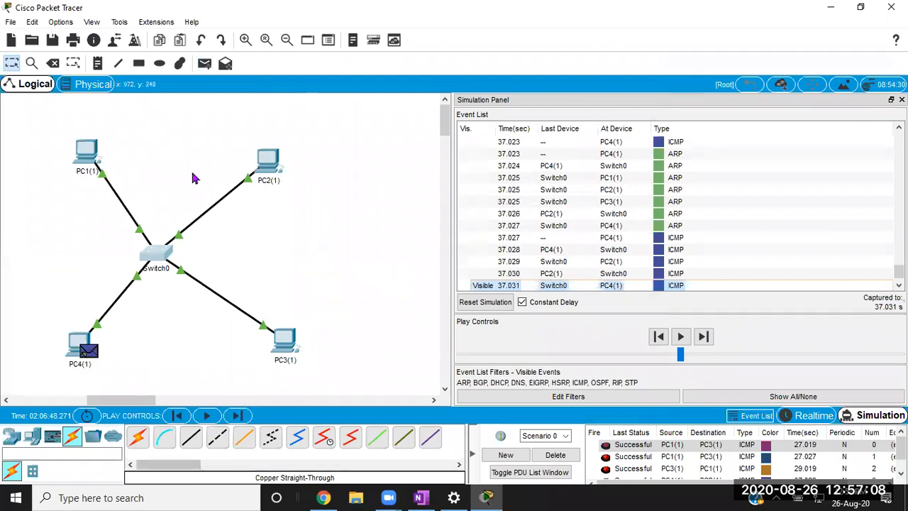
click(204, 63)
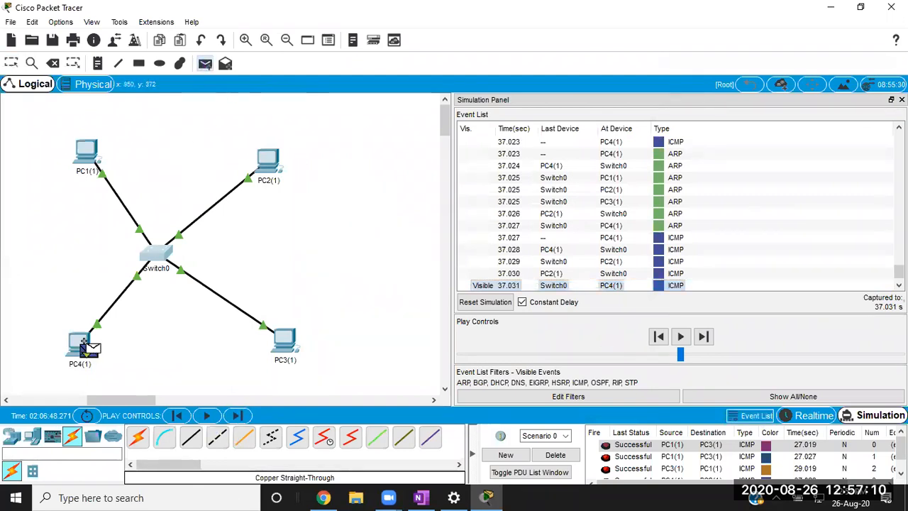
click(269, 155)
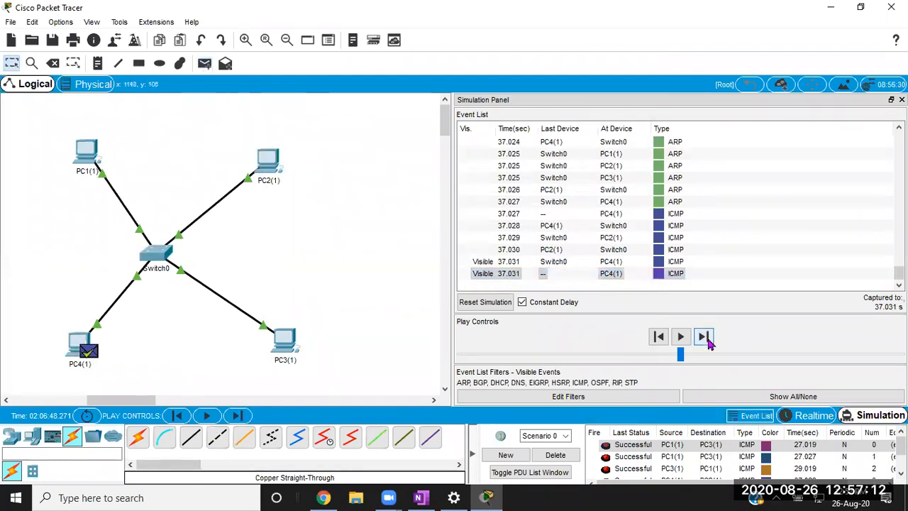
click(703, 337)
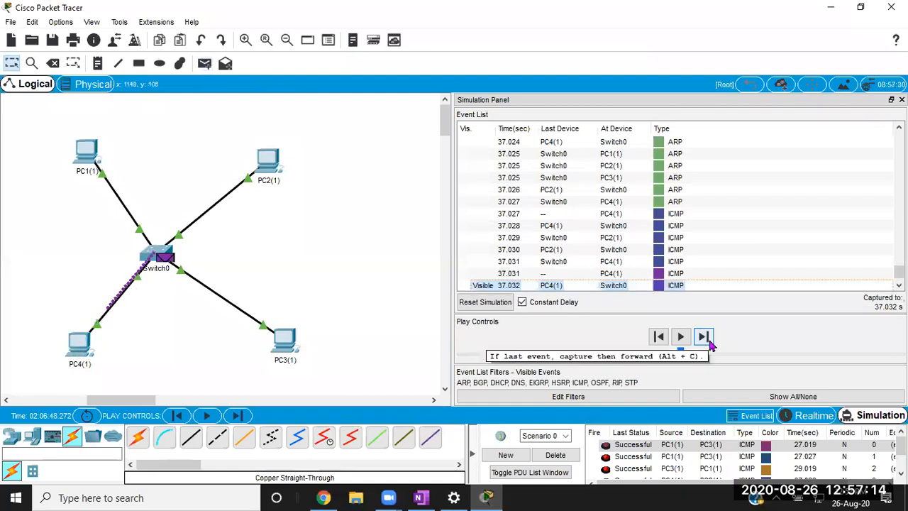
click(704, 337)
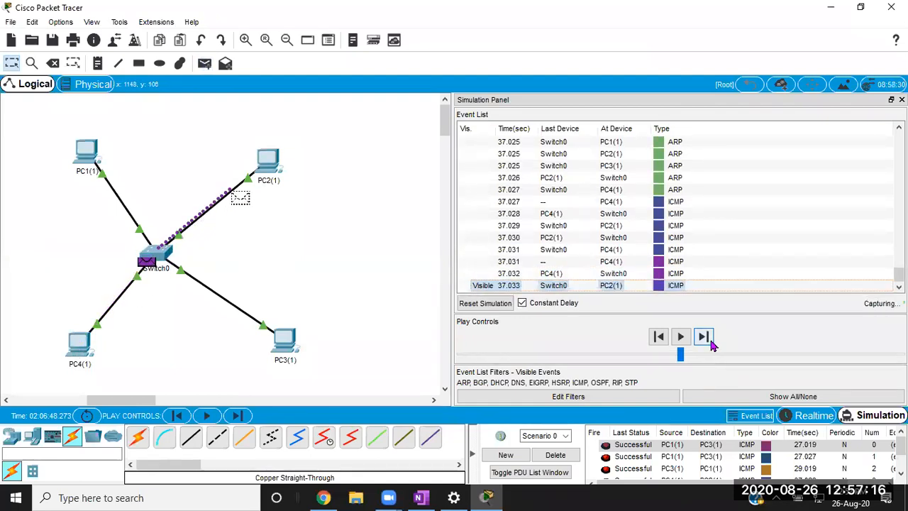
click(711, 341)
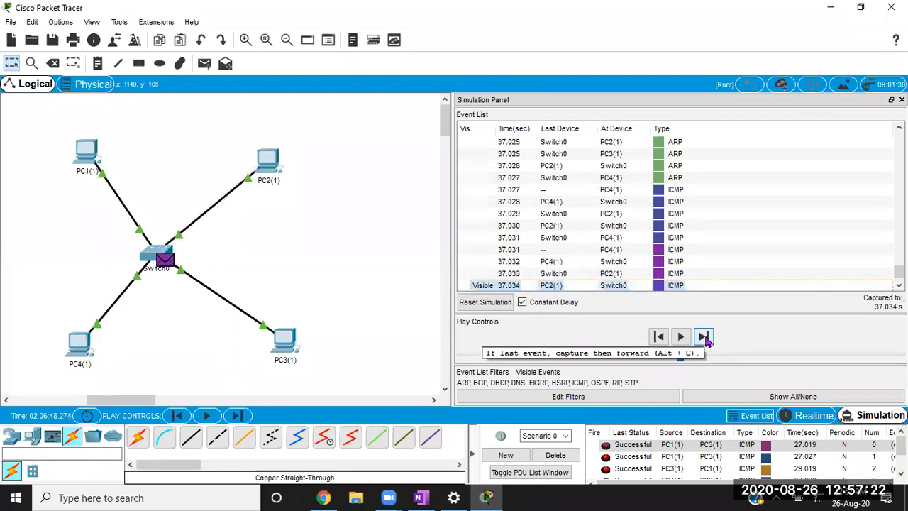
click(705, 338)
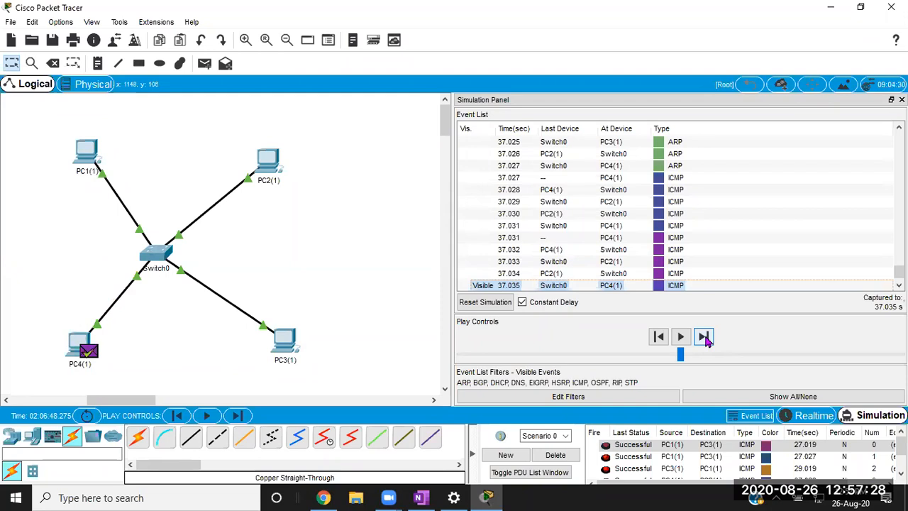
- Send a simple PDU from PC2(1) to PC4(1) and step the simulation until the ICMP reply reaches PC2(1)
click(204, 63)
click(259, 170)
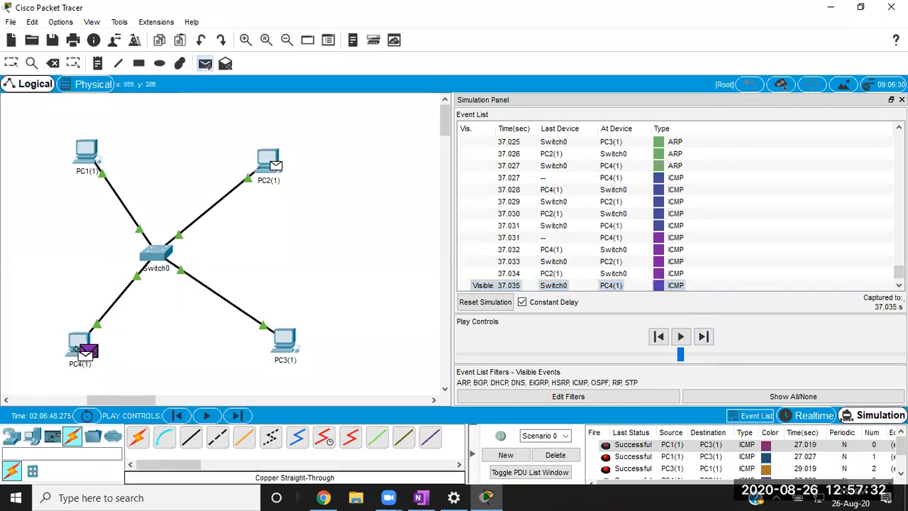
click(89, 348)
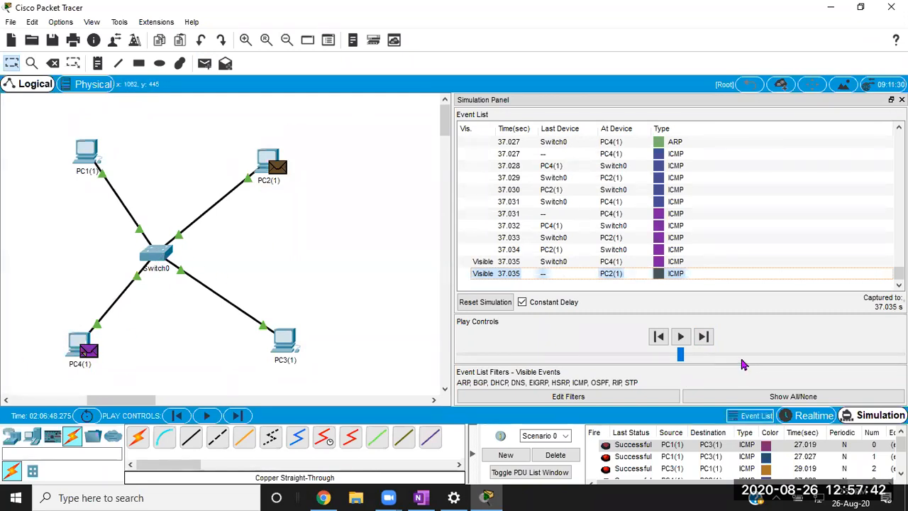
click(704, 338)
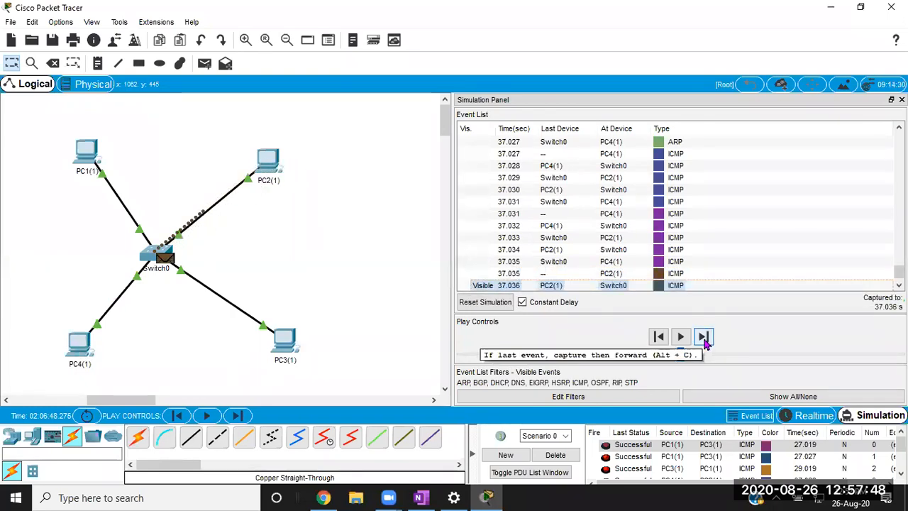
click(704, 338)
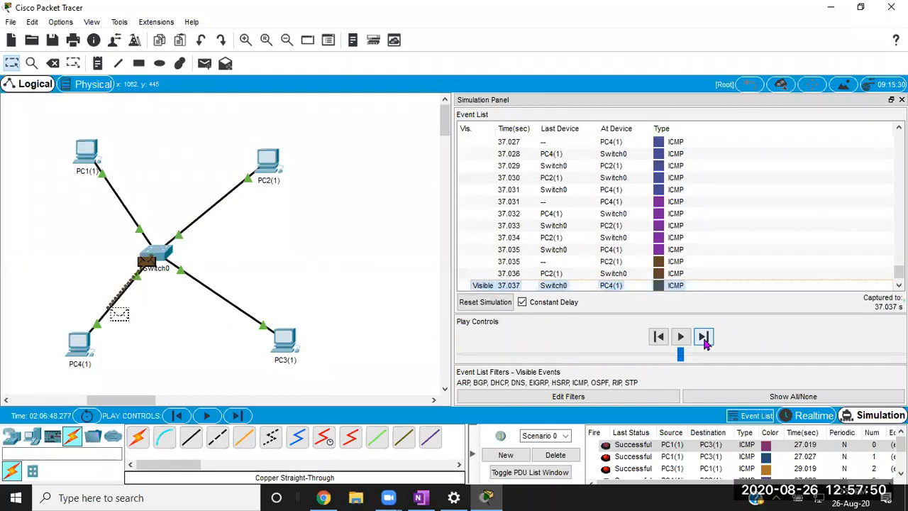
click(704, 338)
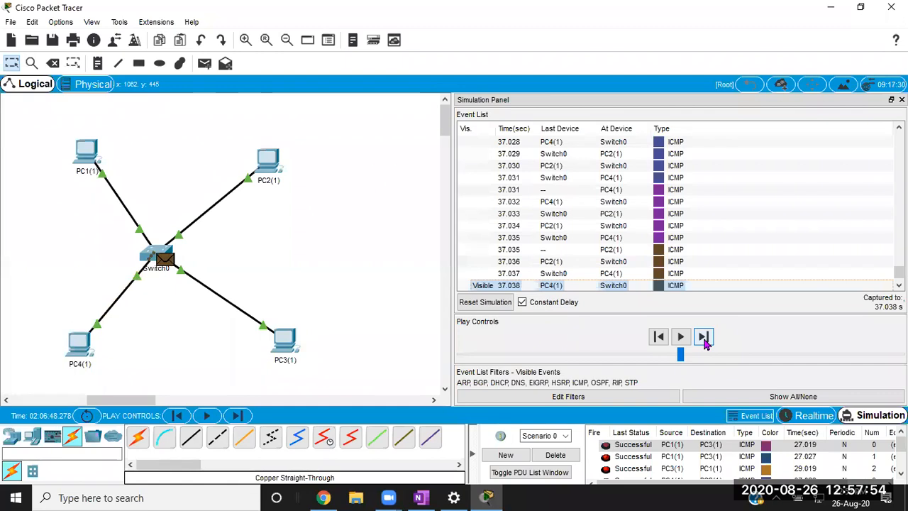
click(704, 339)
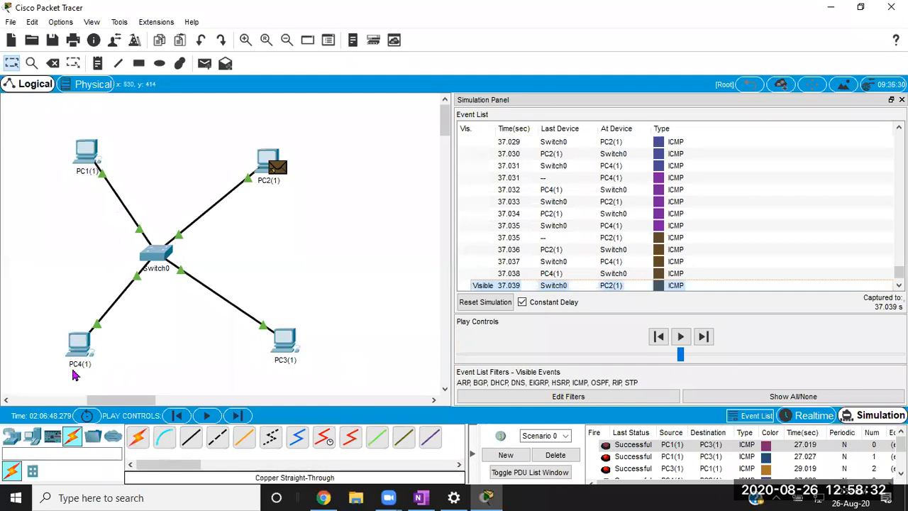
- Send a simple PDU from PC1(1) to PC4(1) and step through the ARP exchange until PC4(1)'s reply reaches PC1(1)
mouse_move(74, 375)
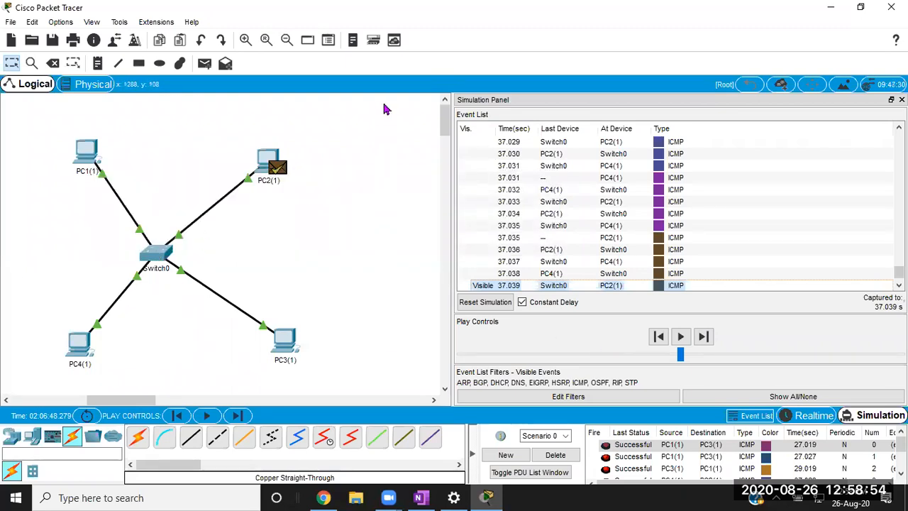
click(204, 64)
click(86, 153)
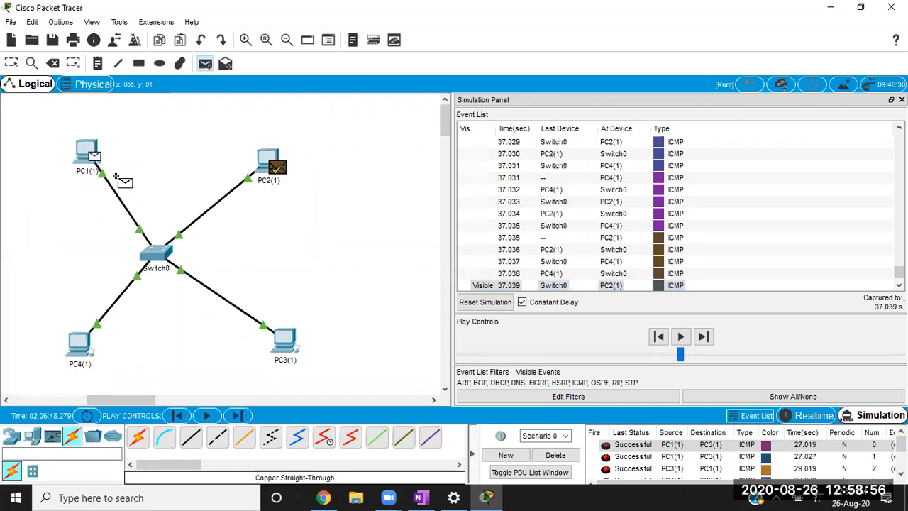
click(80, 348)
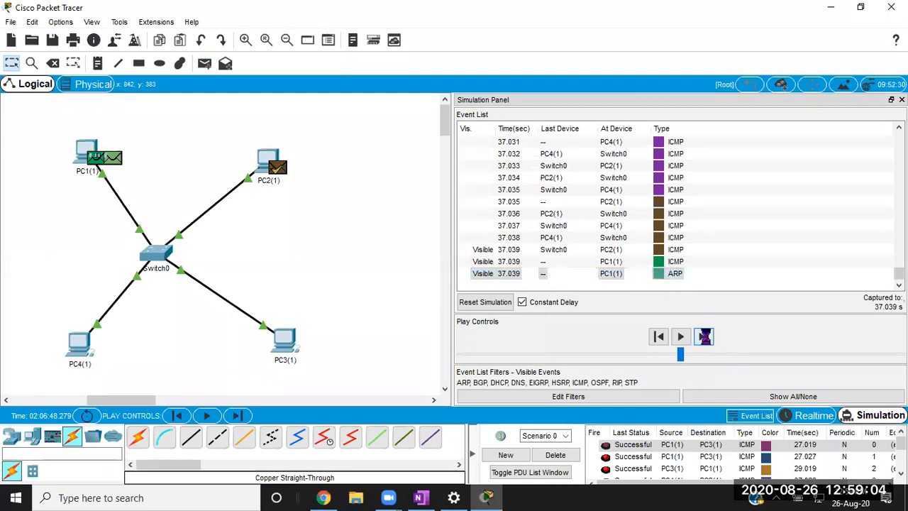
click(703, 337)
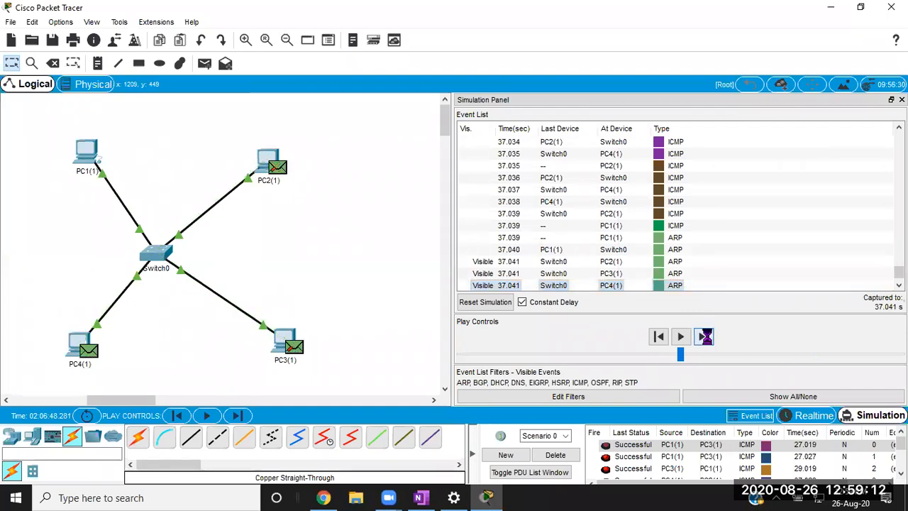
click(704, 337)
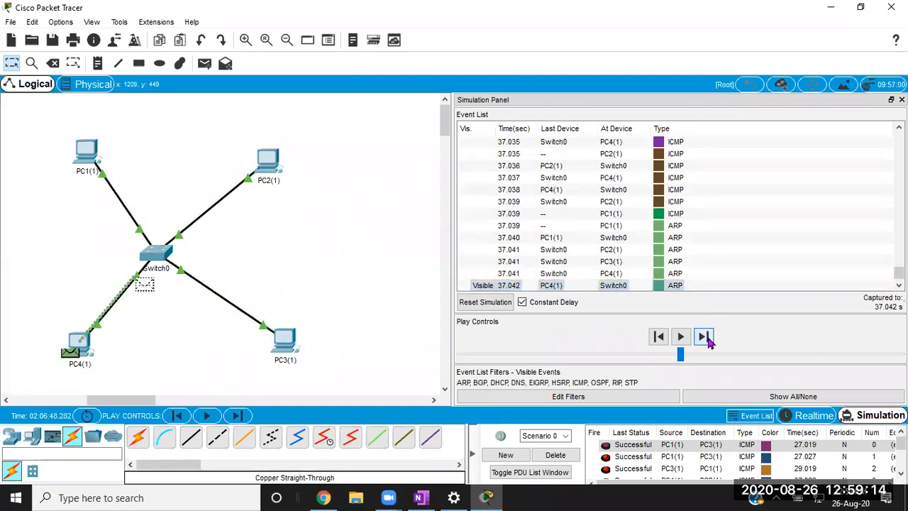
click(704, 338)
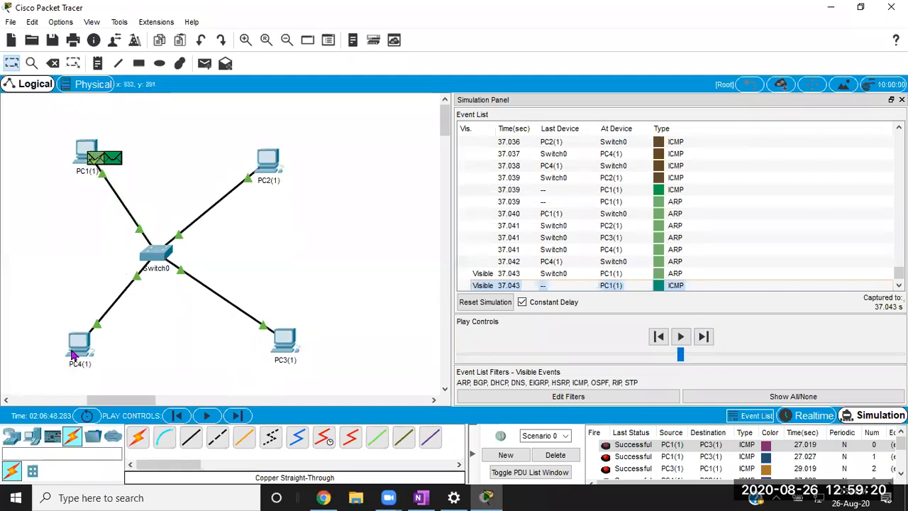
- Step PC1(1)'s ICMP request through Switch0 to PC4(1) and its reply back to PC1(1)
click(705, 338)
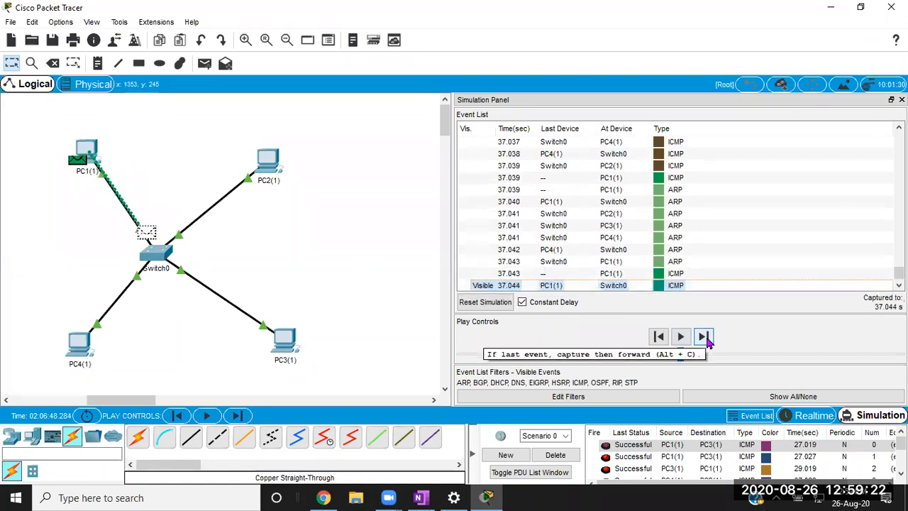
click(703, 338)
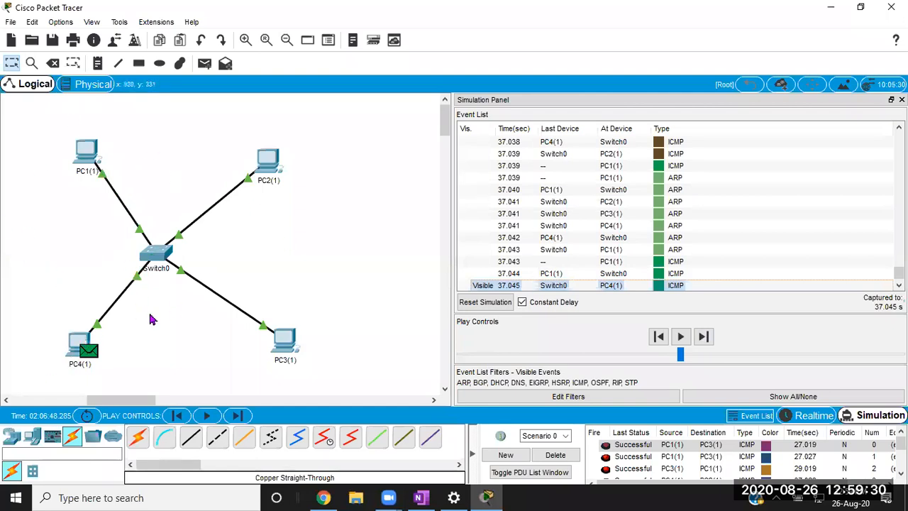
click(705, 337)
click(705, 338)
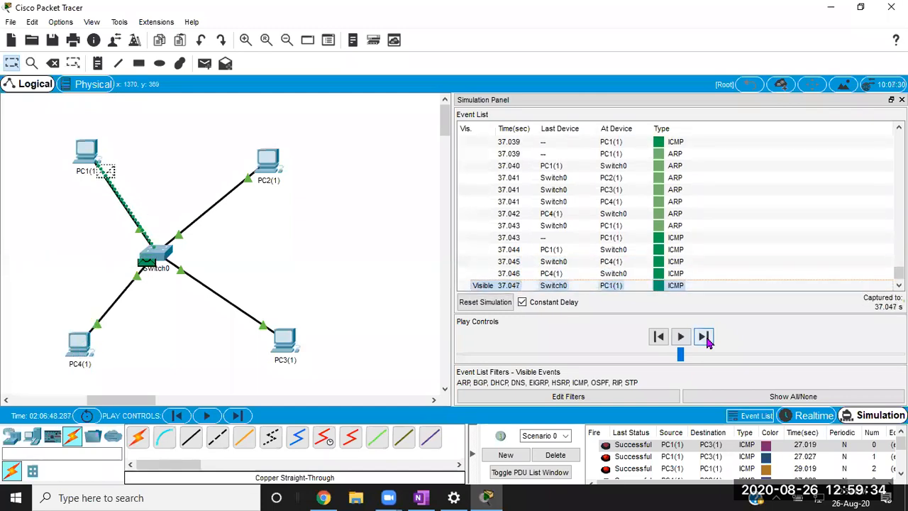
- Step the simulation through Switch0's periodic STP transmissions to the four PCs until the STP event at 43.030 s
click(704, 338)
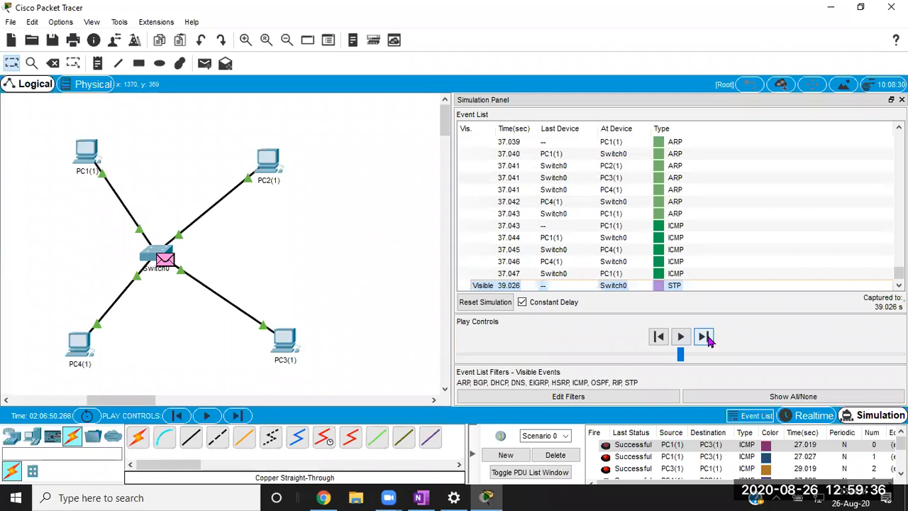
click(704, 338)
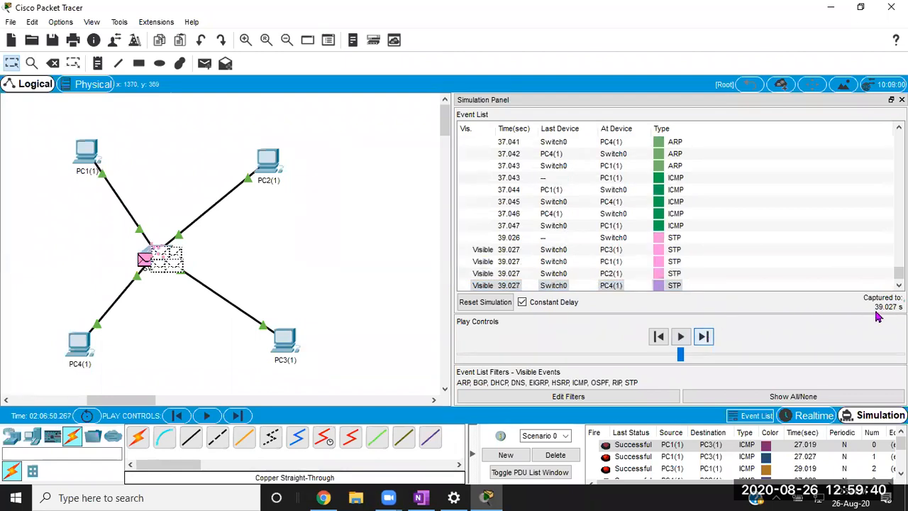
click(705, 337)
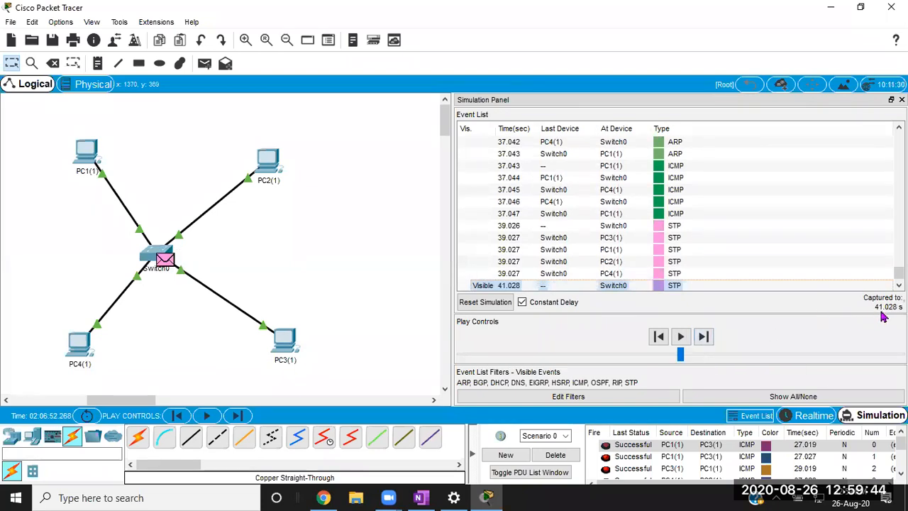
click(704, 339)
click(704, 337)
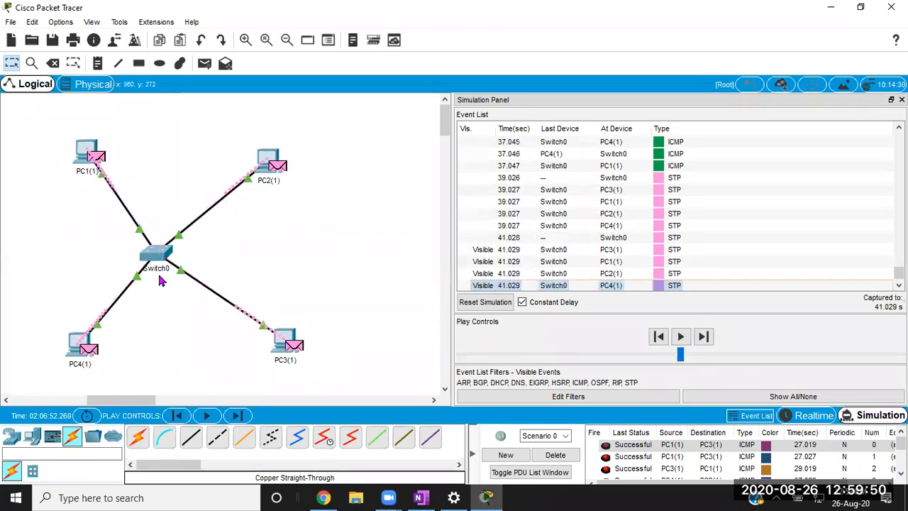
mouse_move(161, 281)
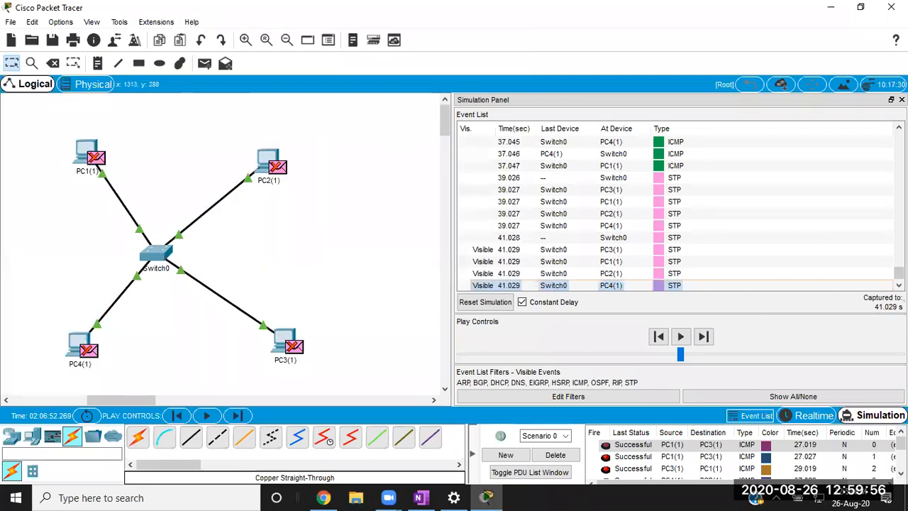
click(702, 341)
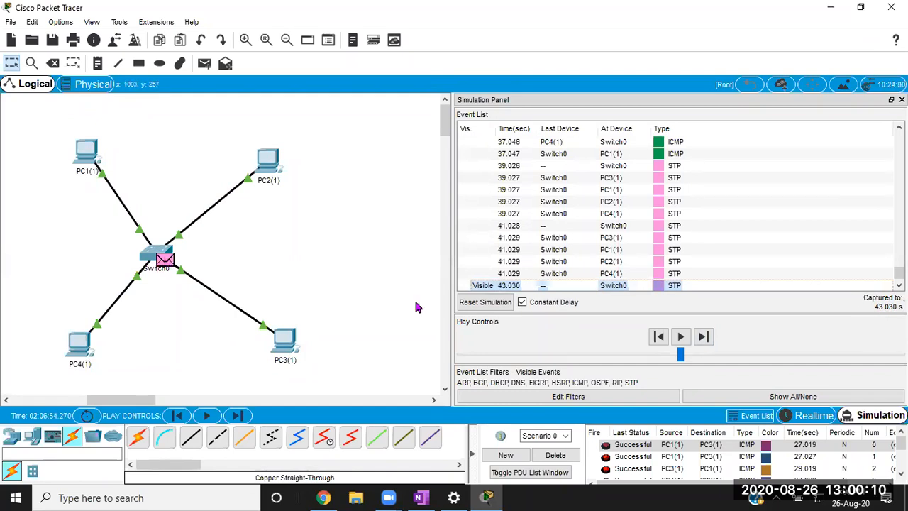
click(703, 338)
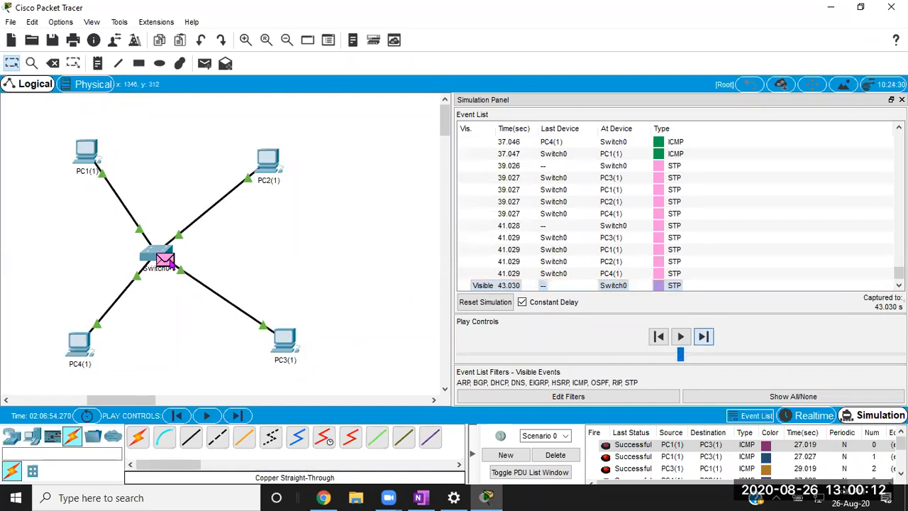